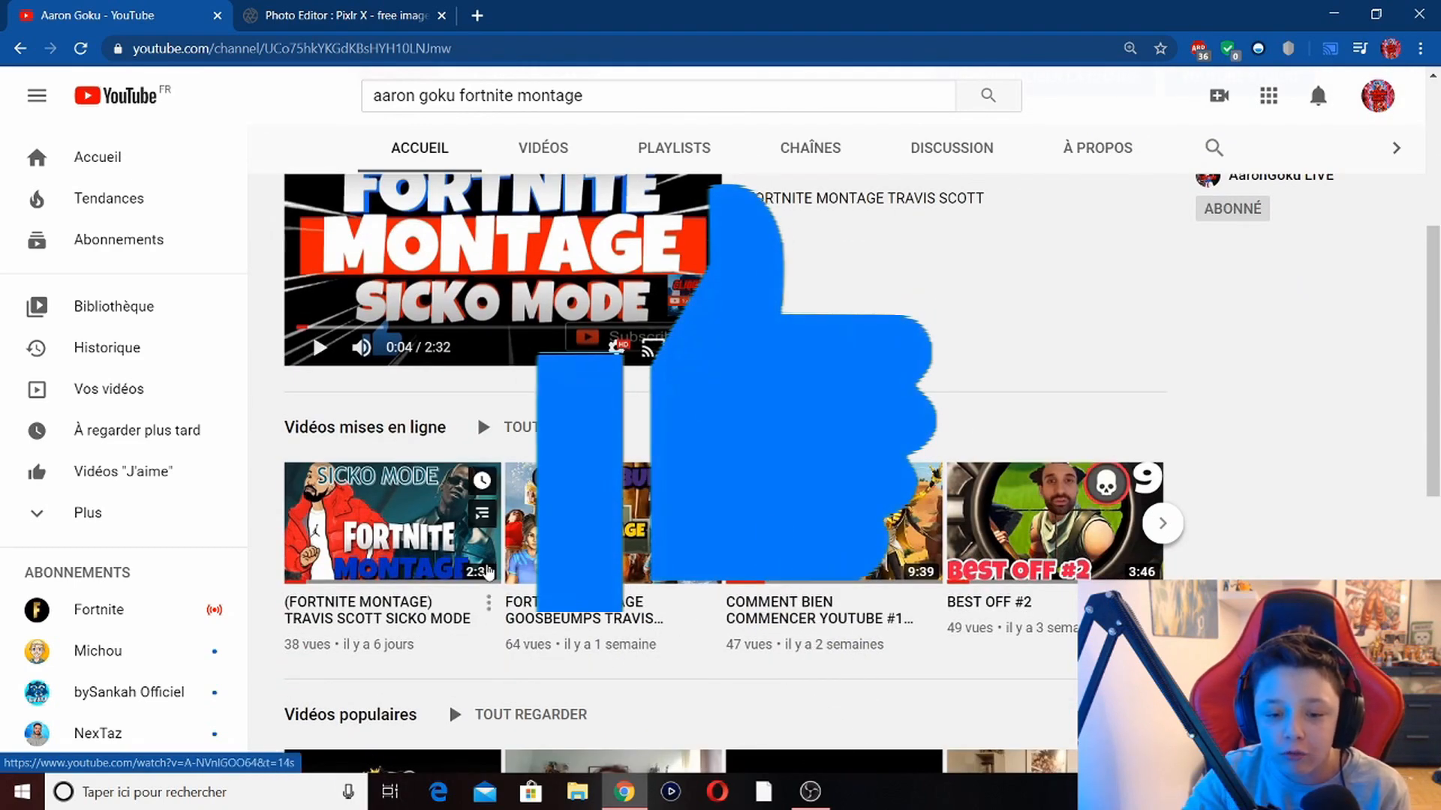
# View the banner and profile picture at the head of the YouTube channel page.
pyautogui.scroll(4, 465, 630)
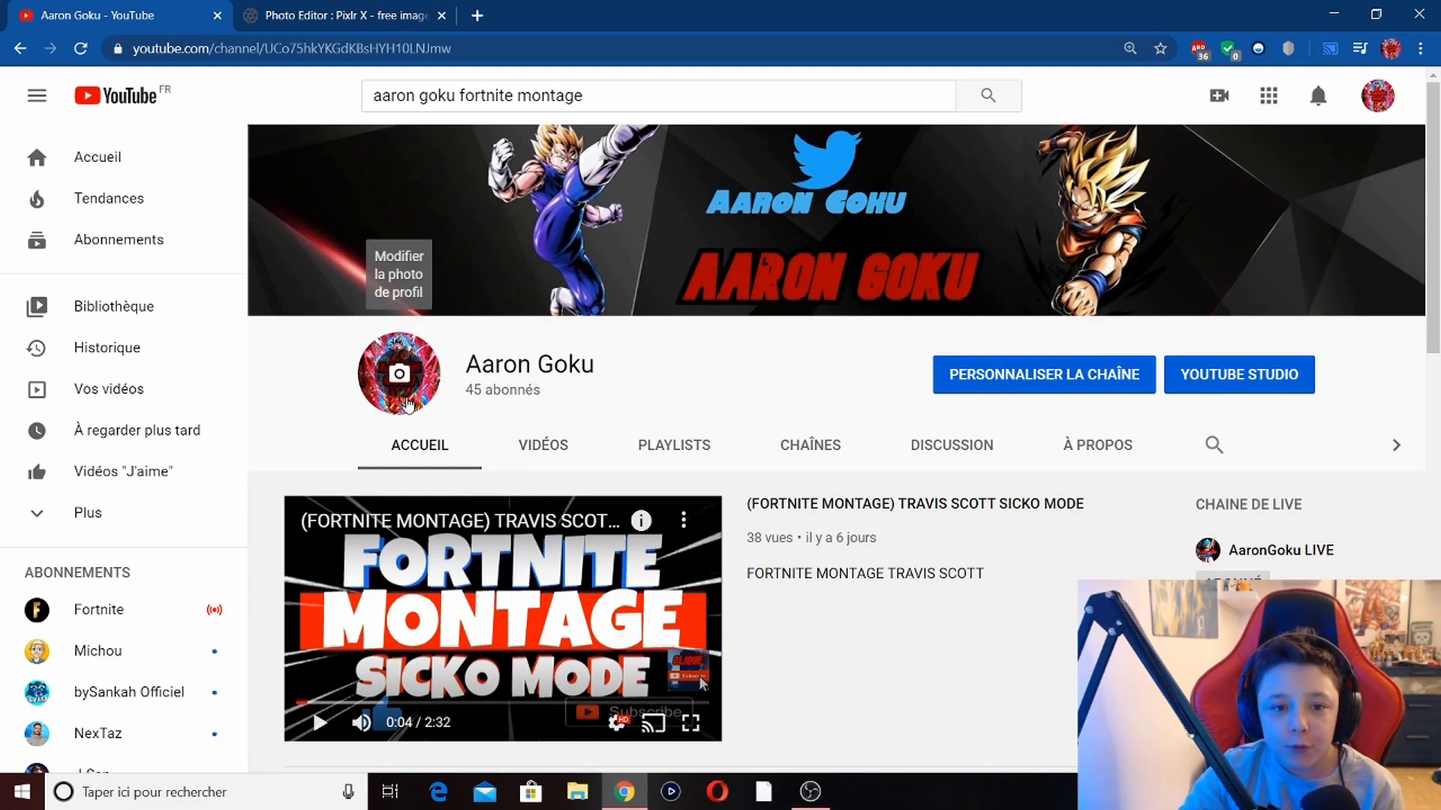
pyautogui.click(320, 13)
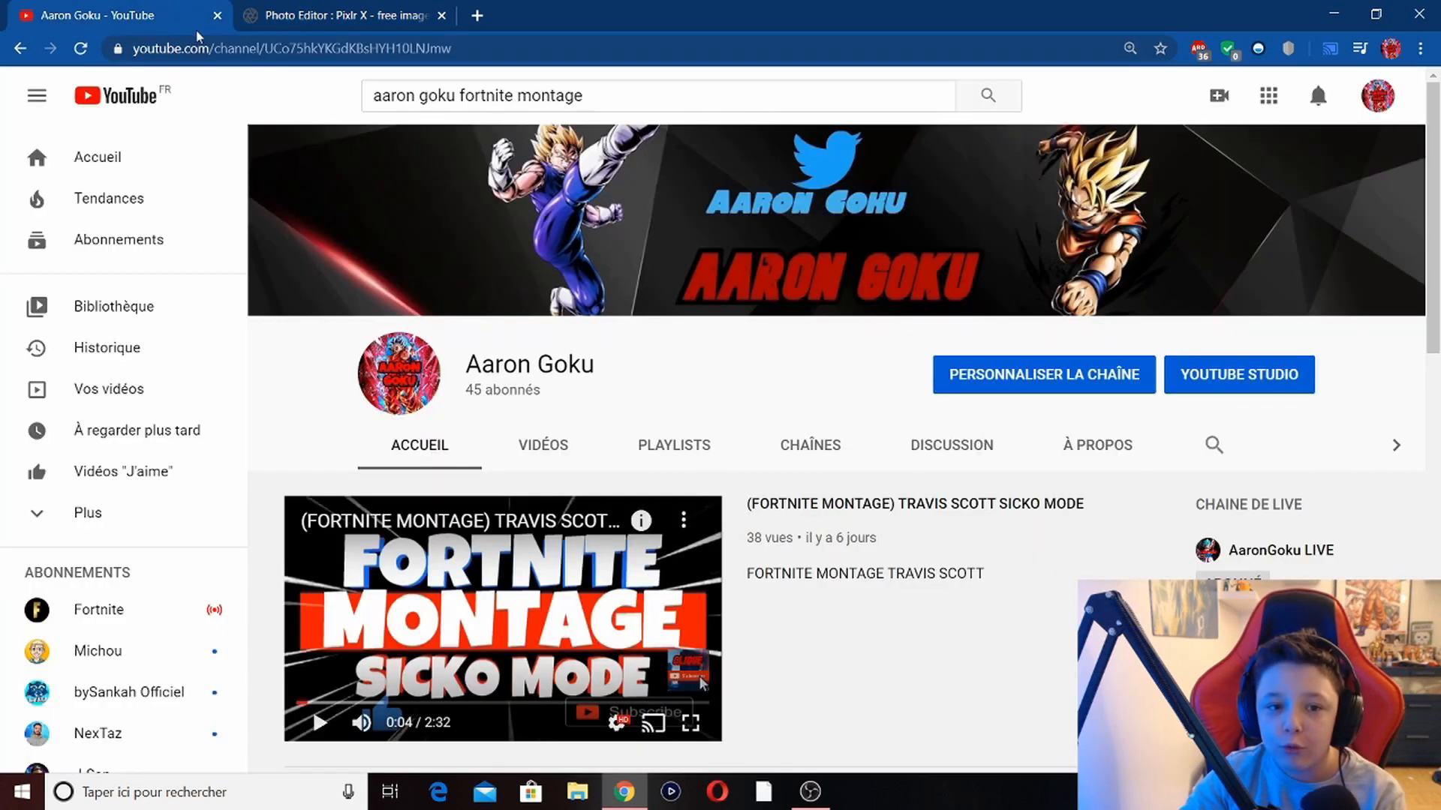
pyautogui.click(172, 15)
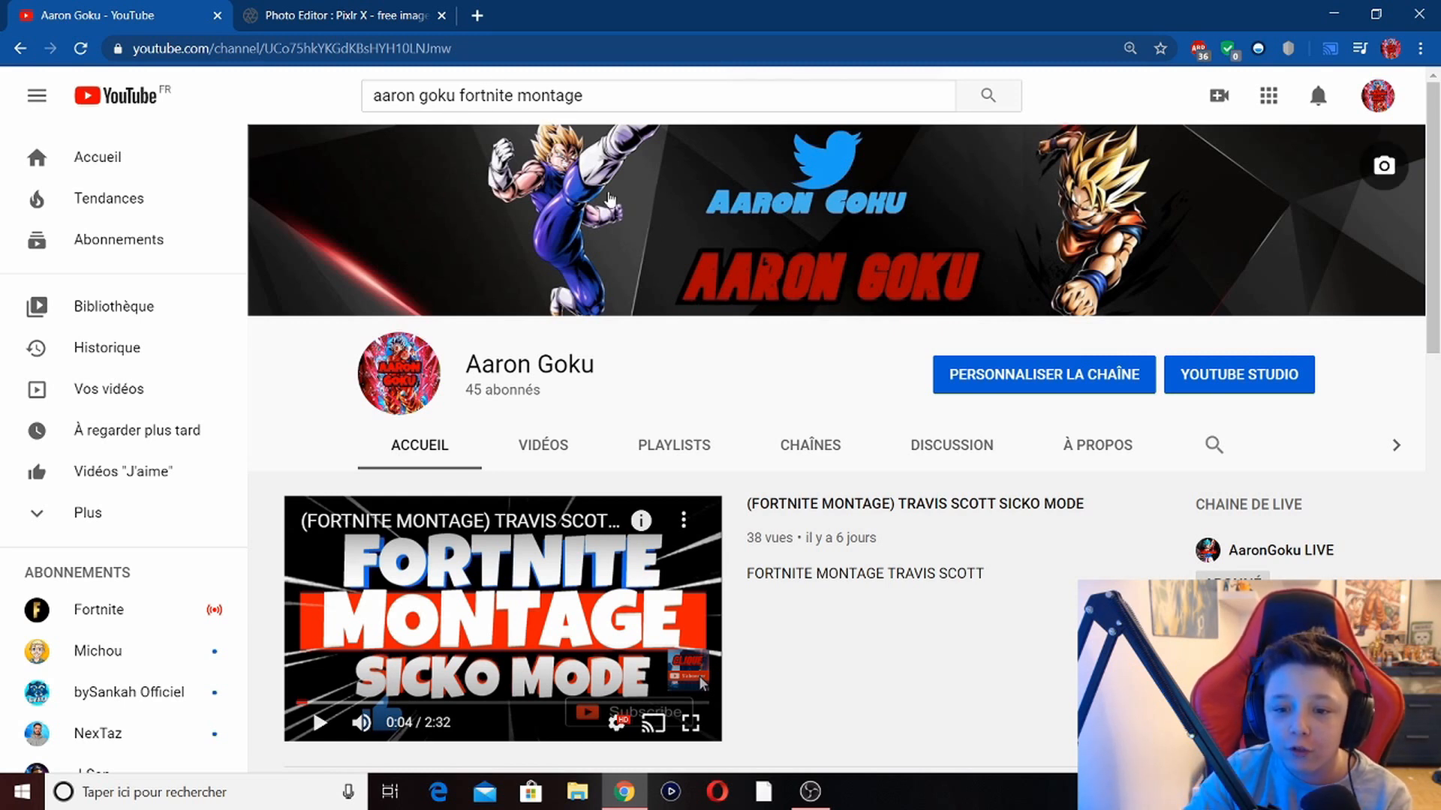
# Switch to Pixlr X and create a blank 2560 x 1440 canvas named "Banniere Youtube".
pyautogui.click(304, 11)
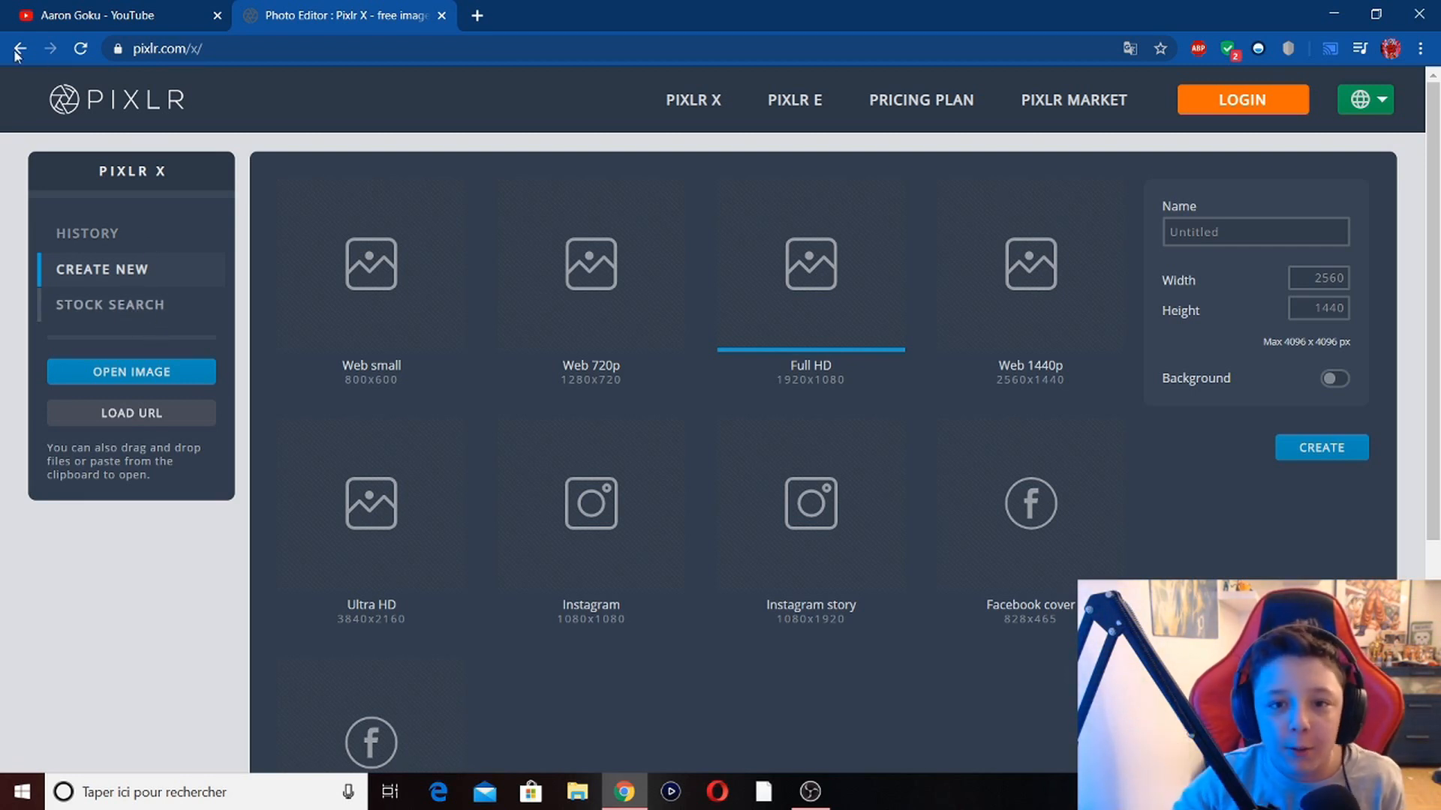
pyautogui.click(1328, 279)
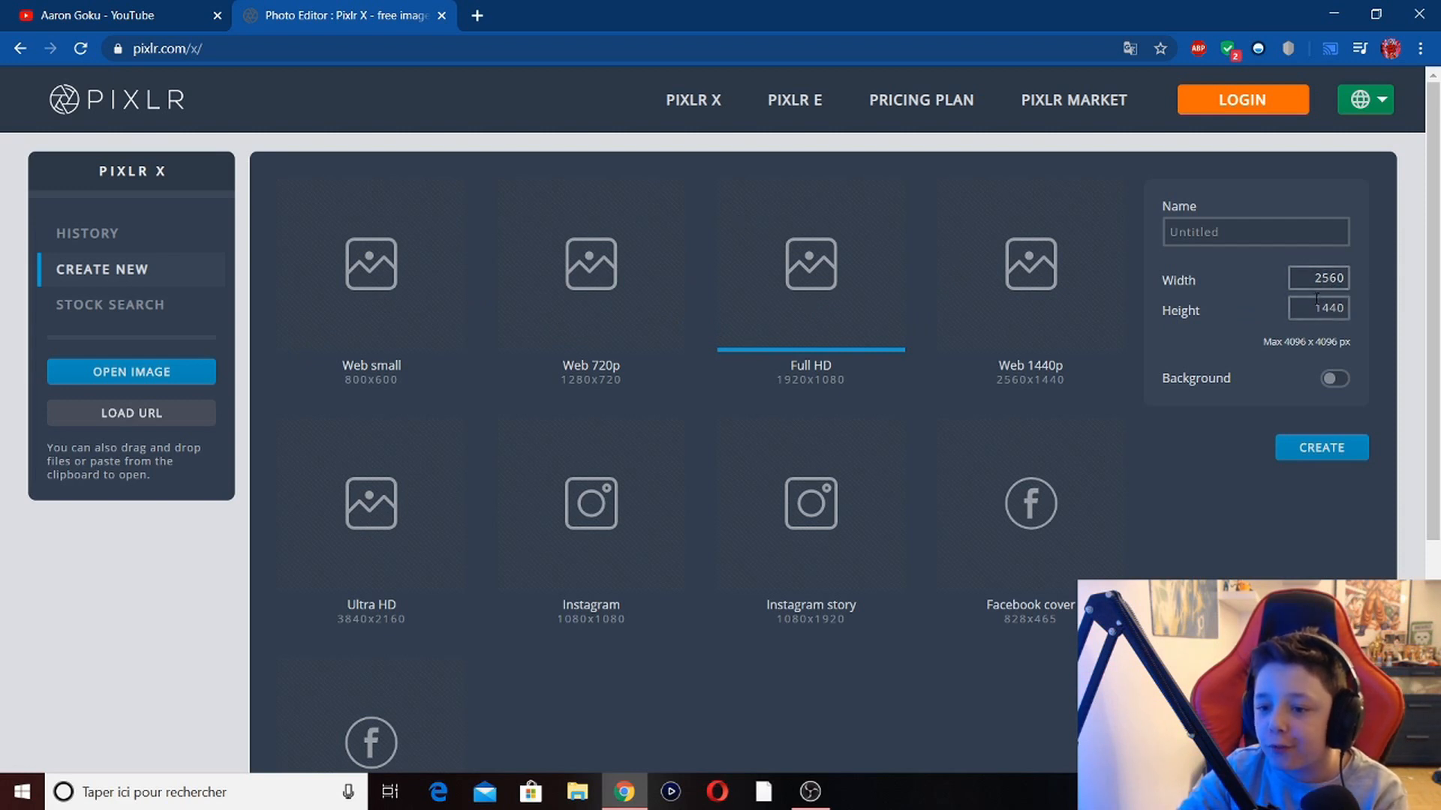
pyautogui.click(1275, 239)
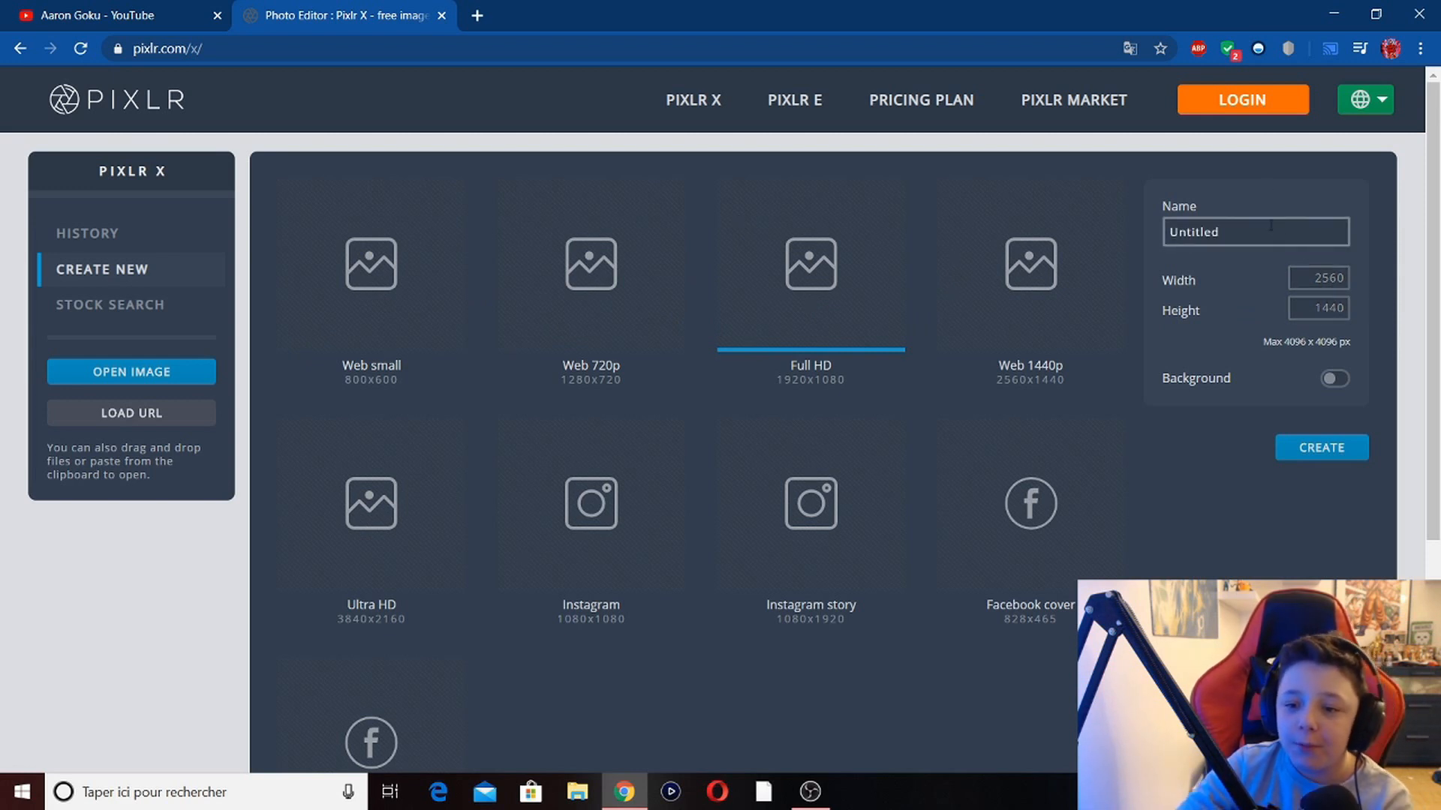
pyautogui.write('B')
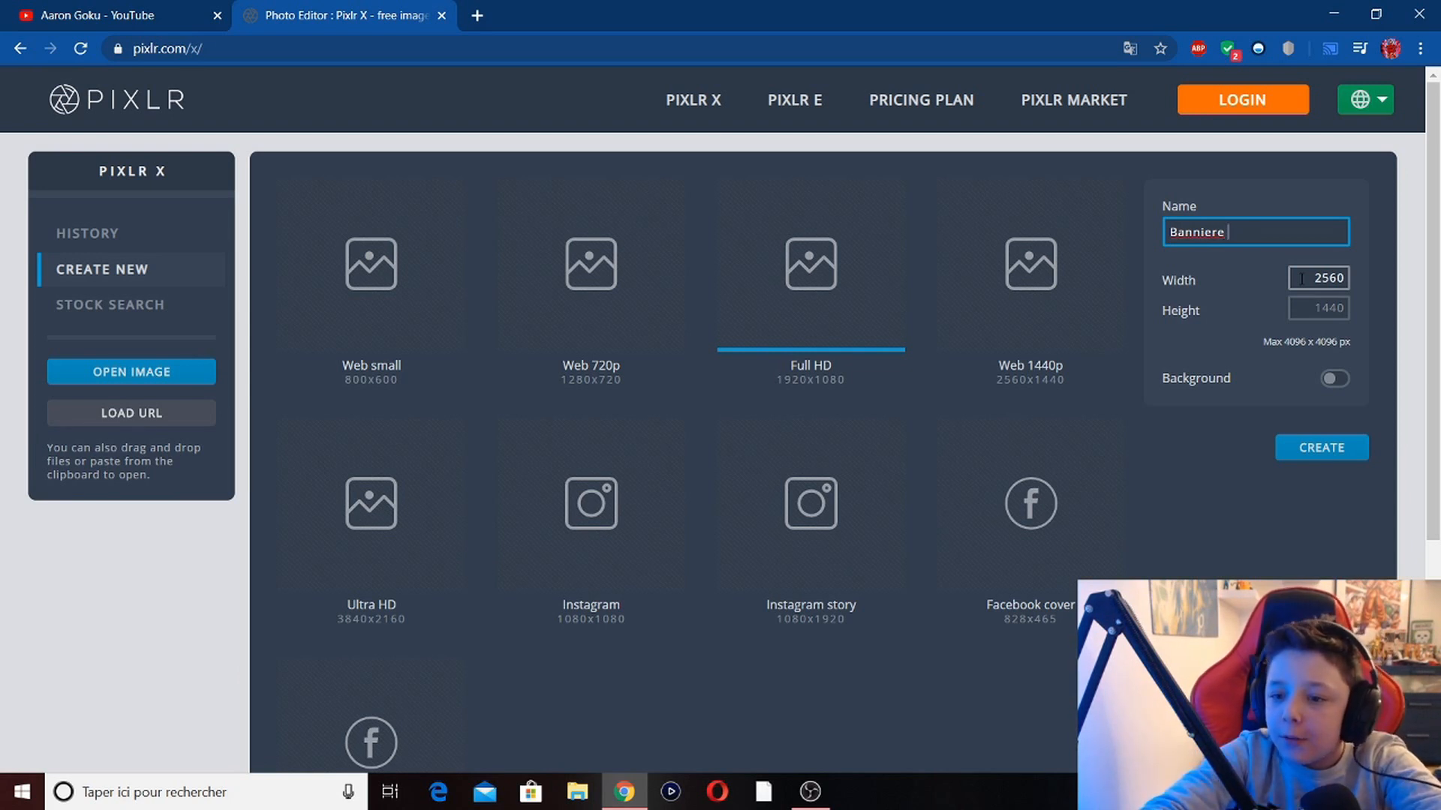
pyautogui.write('anniere Youtube')
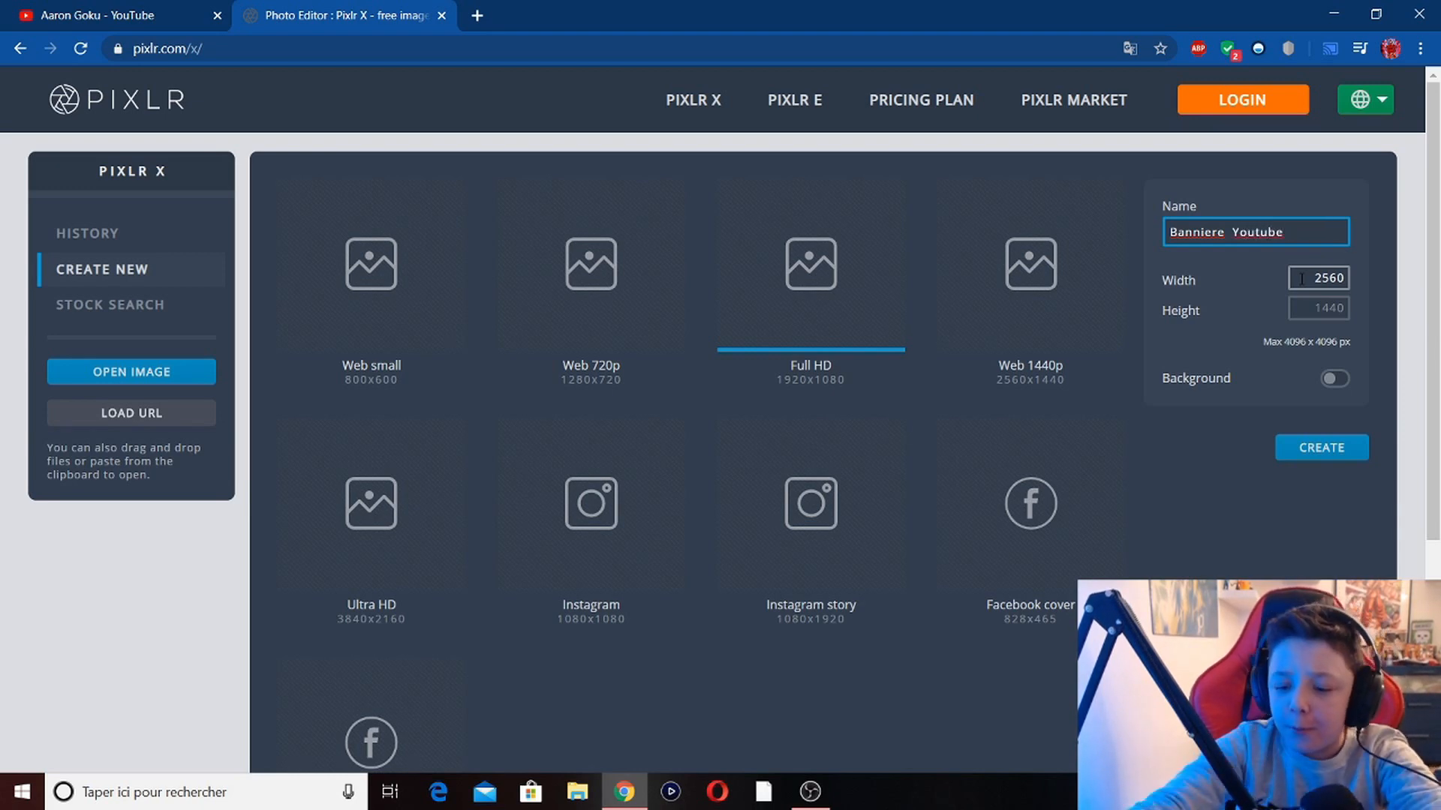
pyautogui.click(1337, 448)
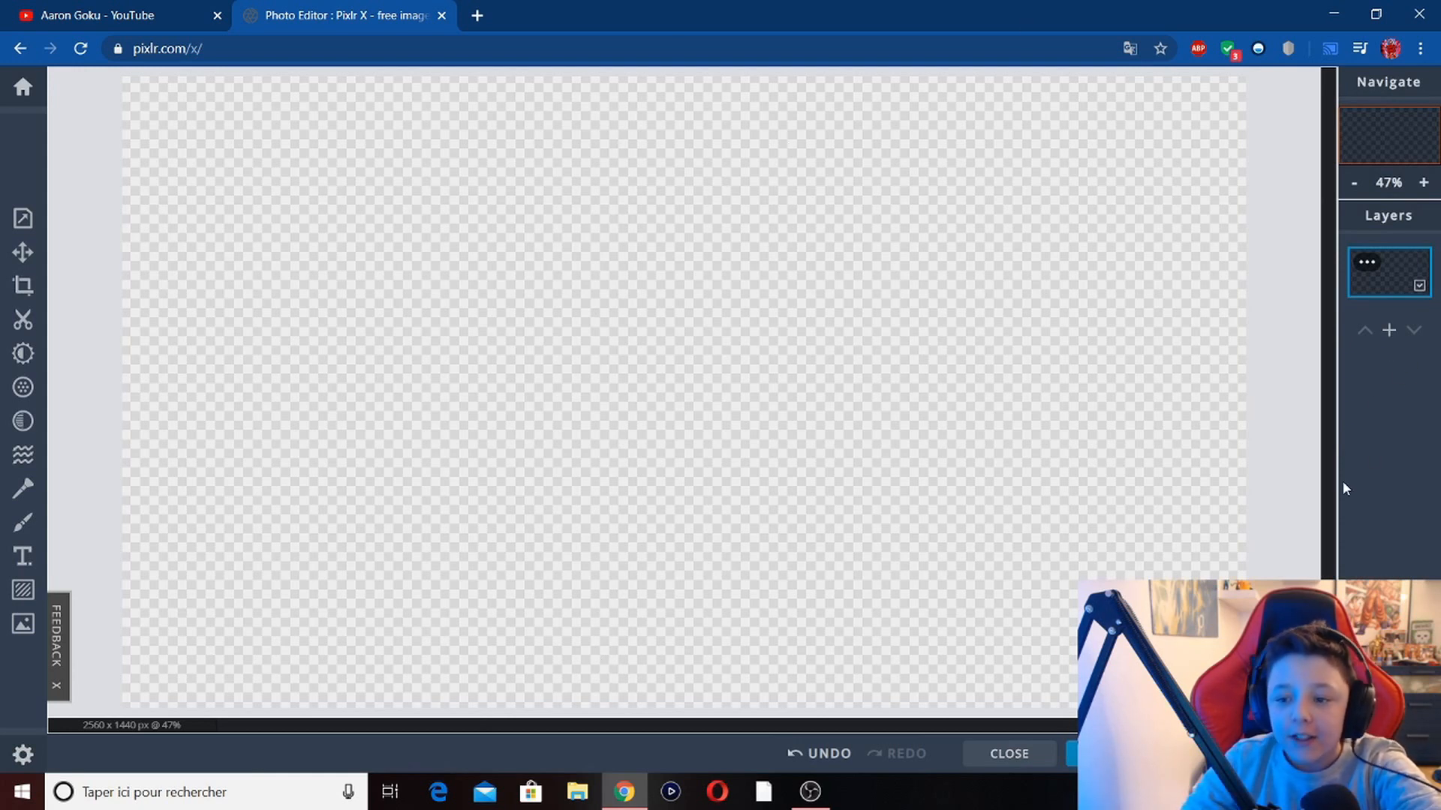
# Add the YouTube banner size template JPG from the Desktop folder "Mes images videos ou non" as an image layer.
pyautogui.click(1389, 330)
pyautogui.click(734, 406)
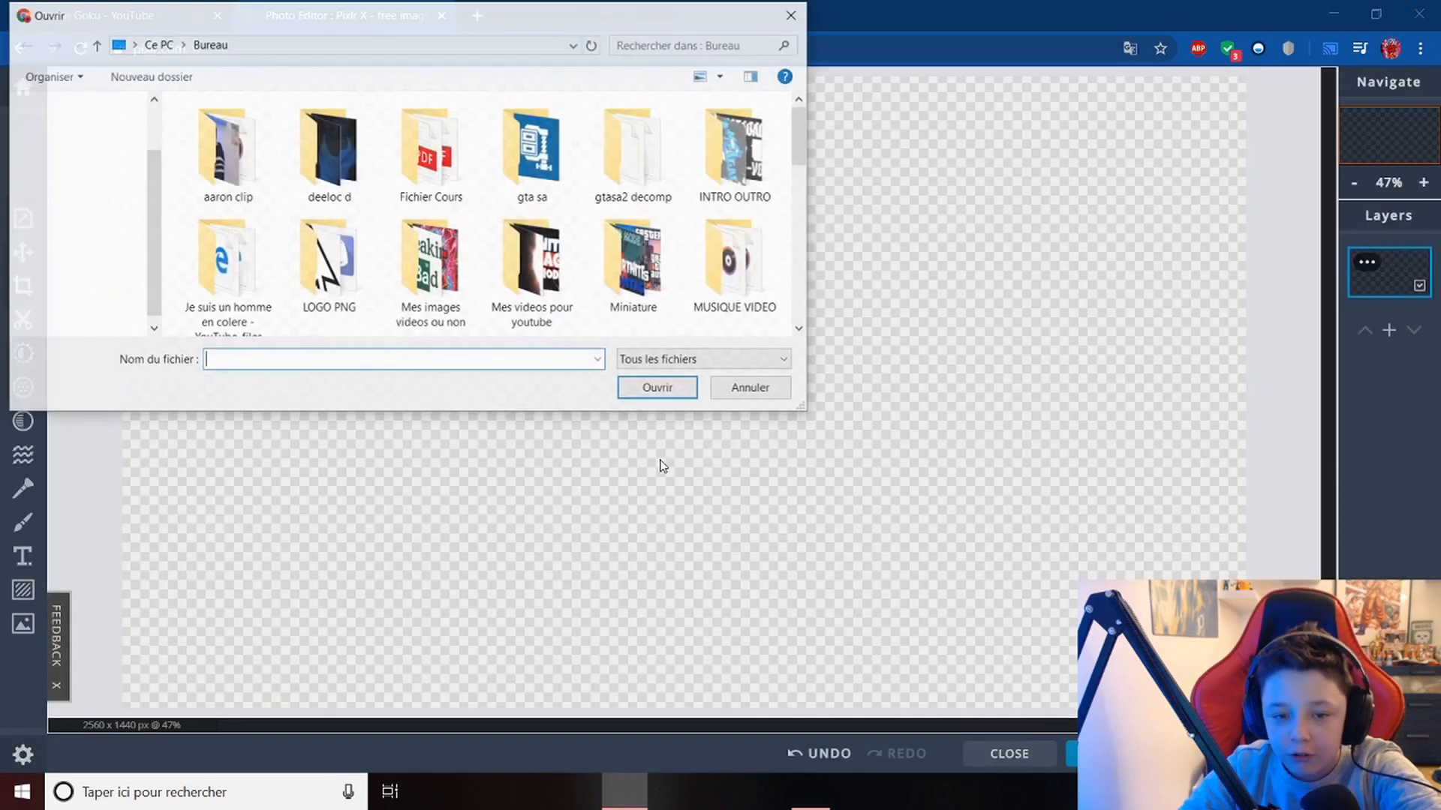
pyautogui.doubleClick(434, 259)
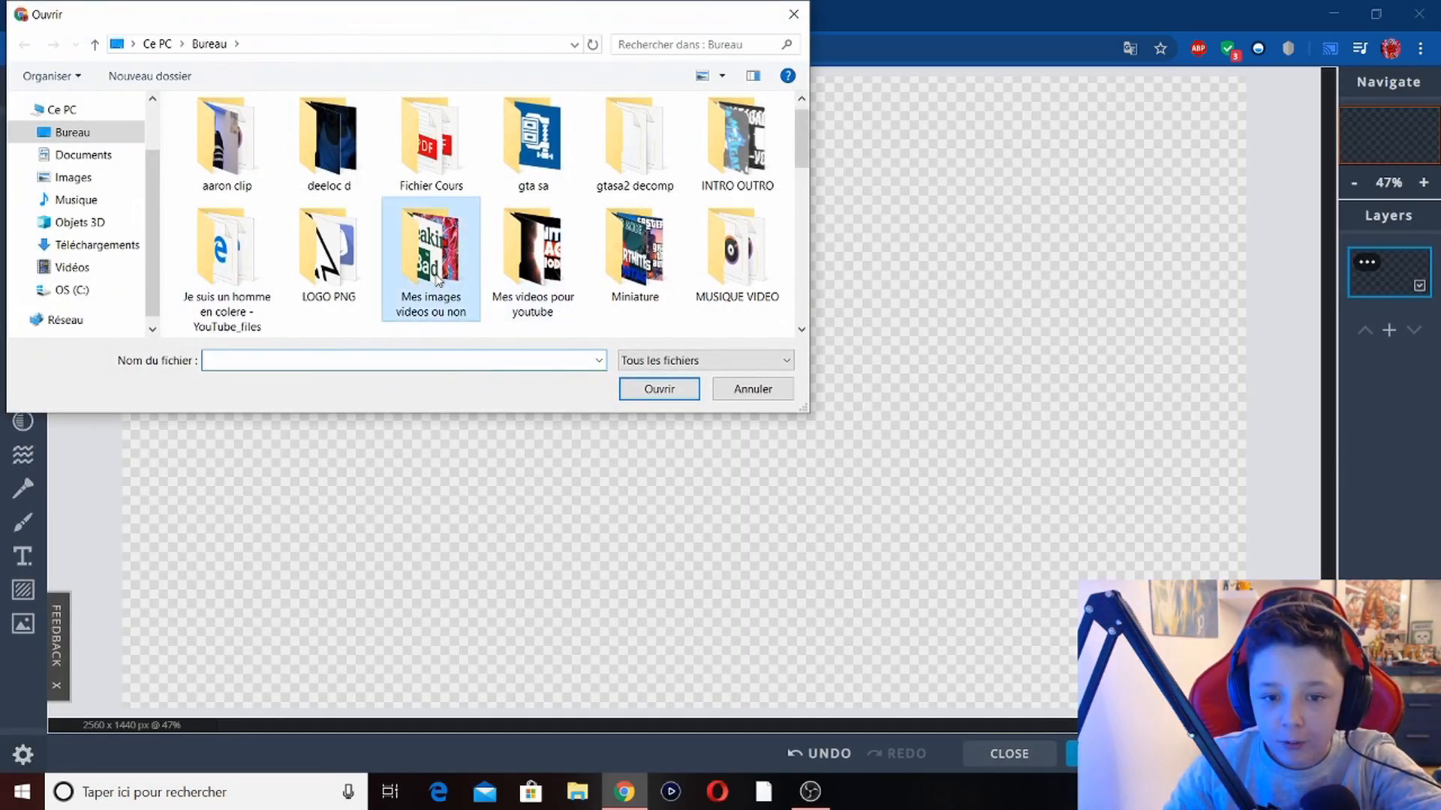
pyautogui.scroll(-5, 464, 257)
pyautogui.scroll(5, 464, 247)
pyautogui.scroll(-4, 464, 232)
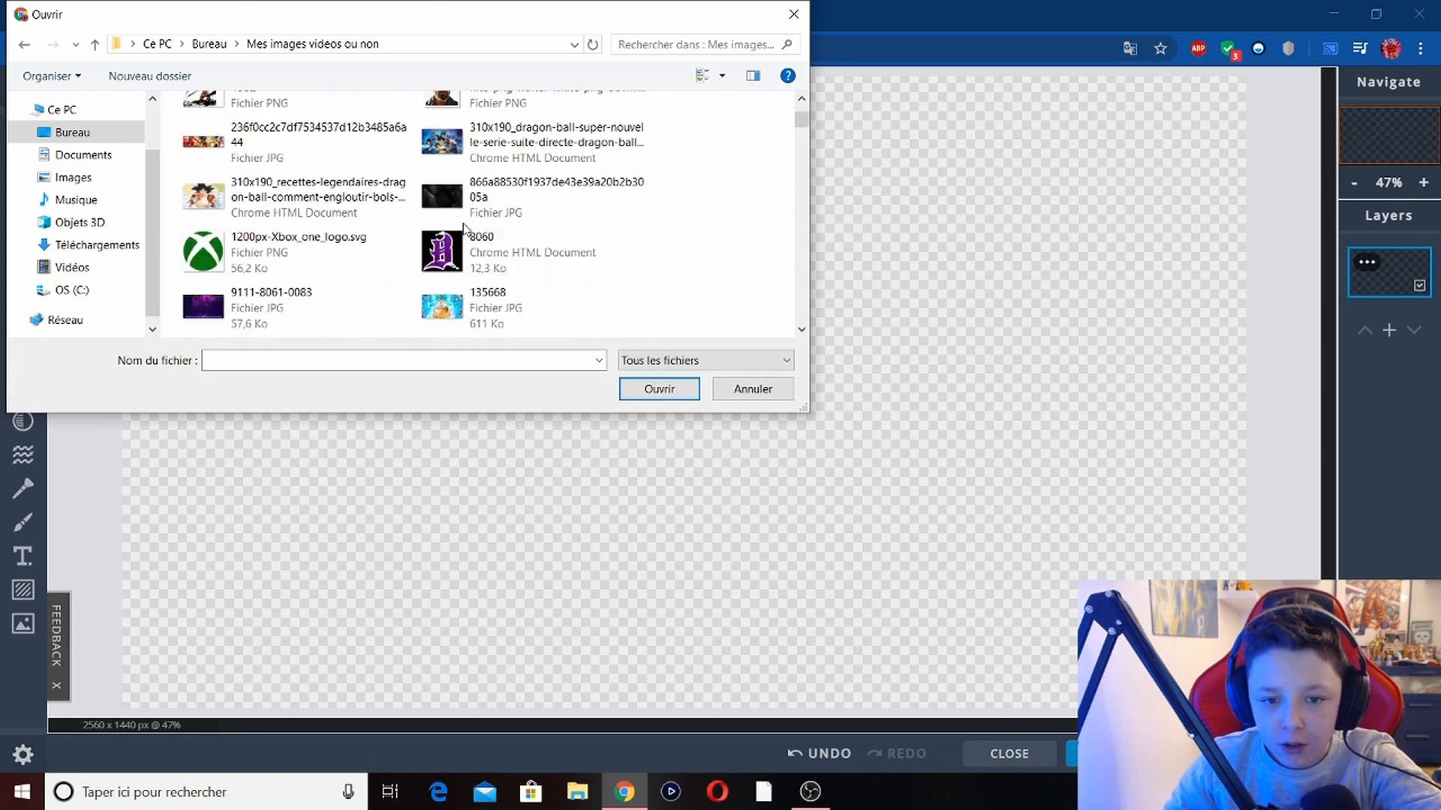
pyautogui.scroll(-2, 464, 229)
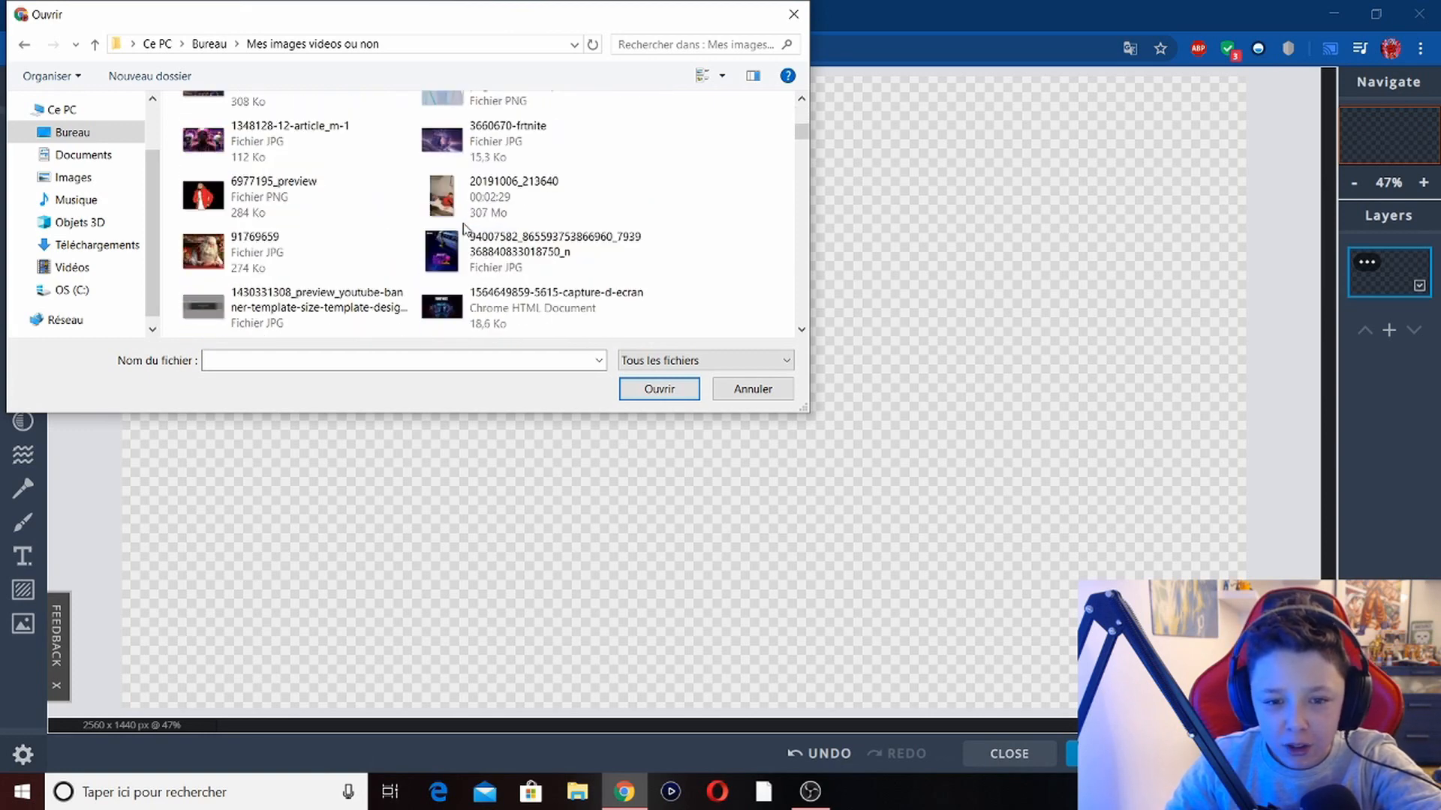
pyautogui.doubleClick(295, 308)
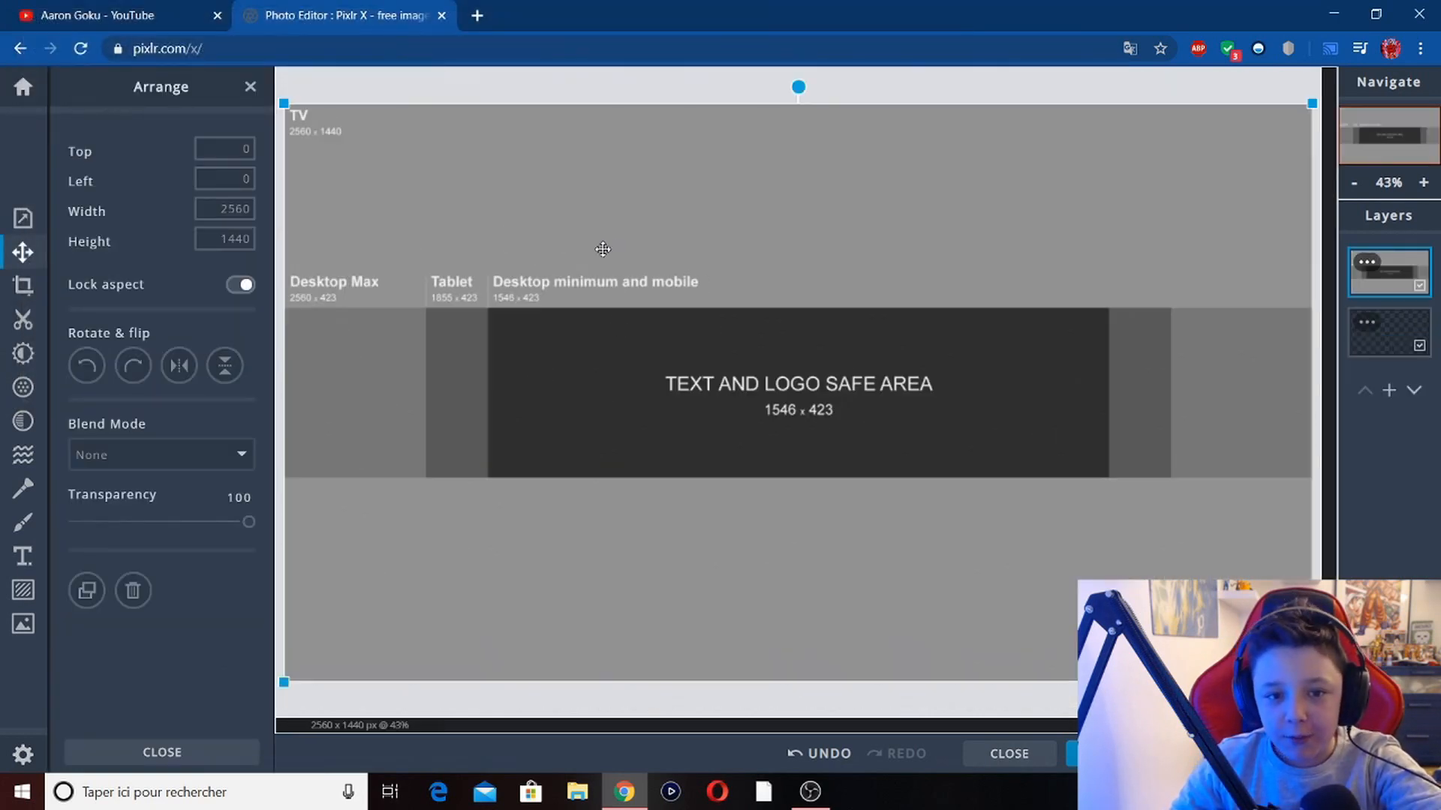
pyautogui.click(372, 90)
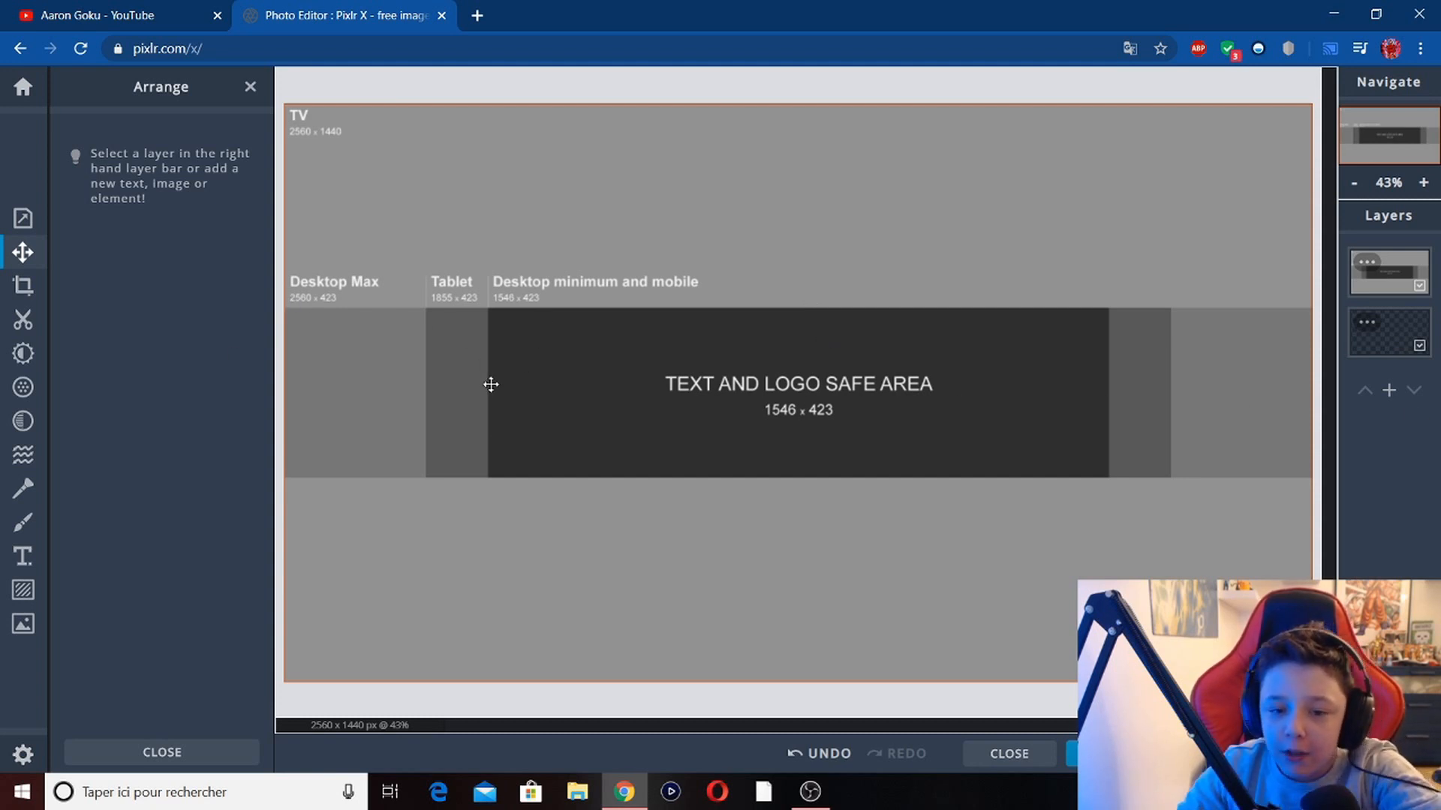
pyautogui.moveTo(659, 346); pyautogui.dragTo(715, 321)
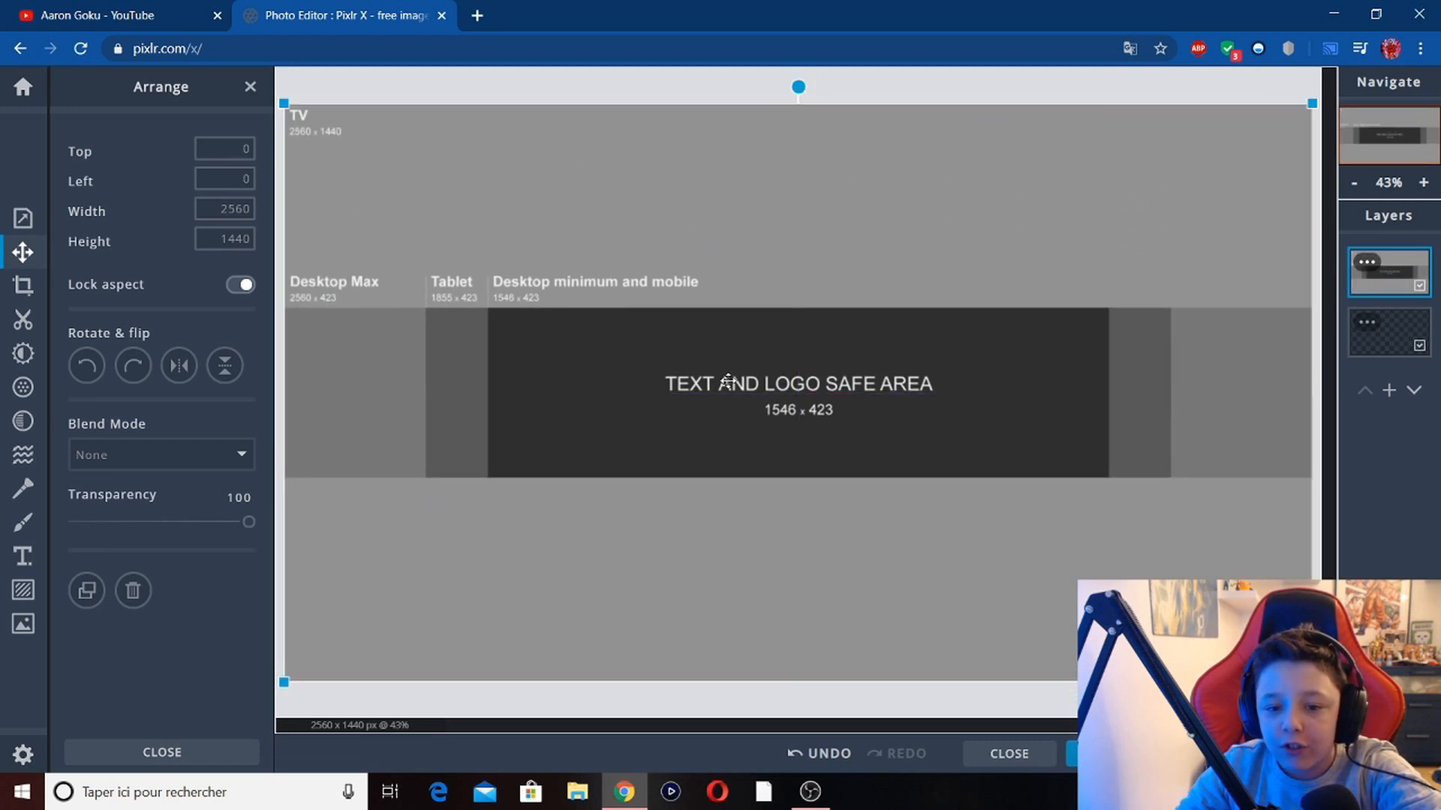
pyautogui.click(664, 84)
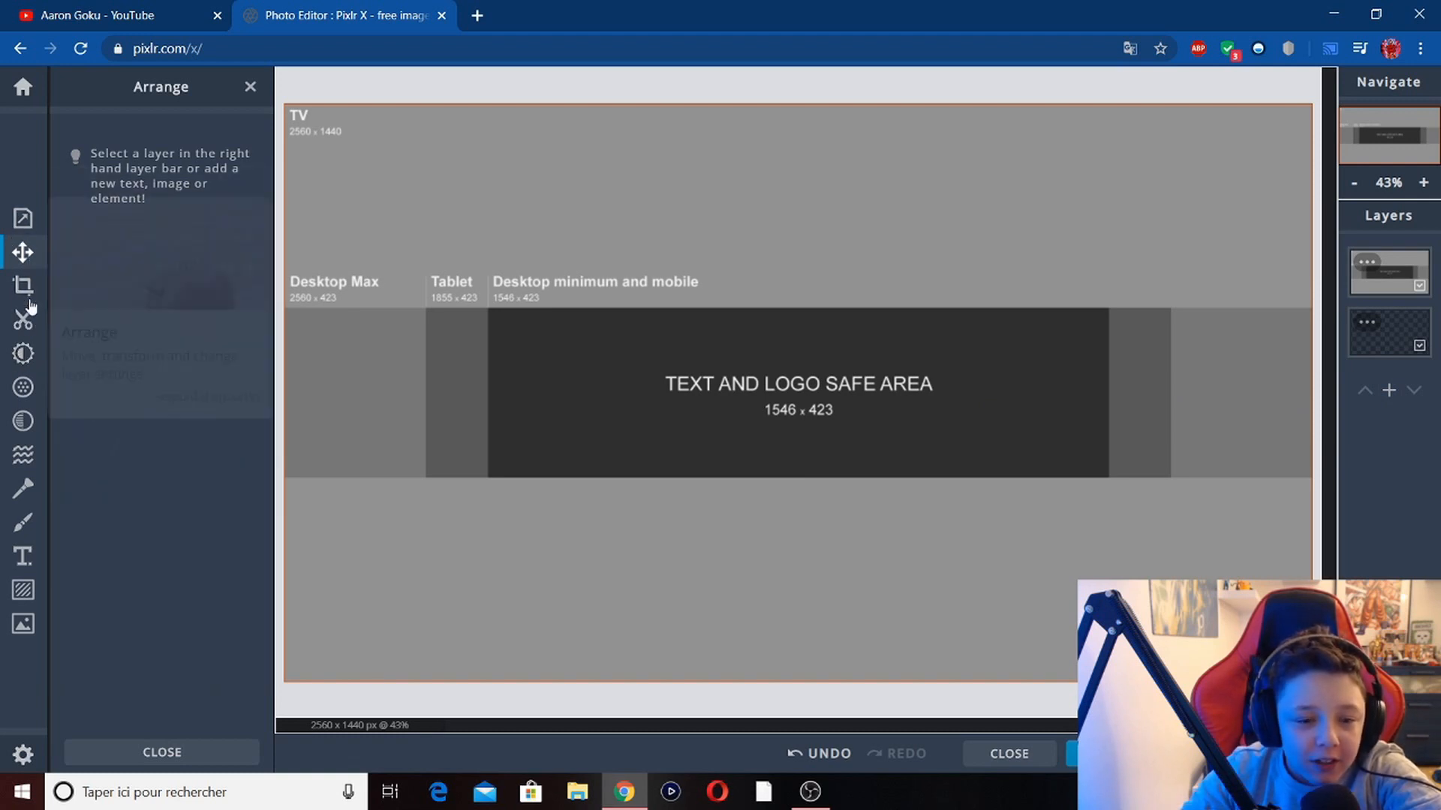
# Start adding another image layer and open the "PNG fortnite" folder on the Desktop.
pyautogui.click(1386, 389)
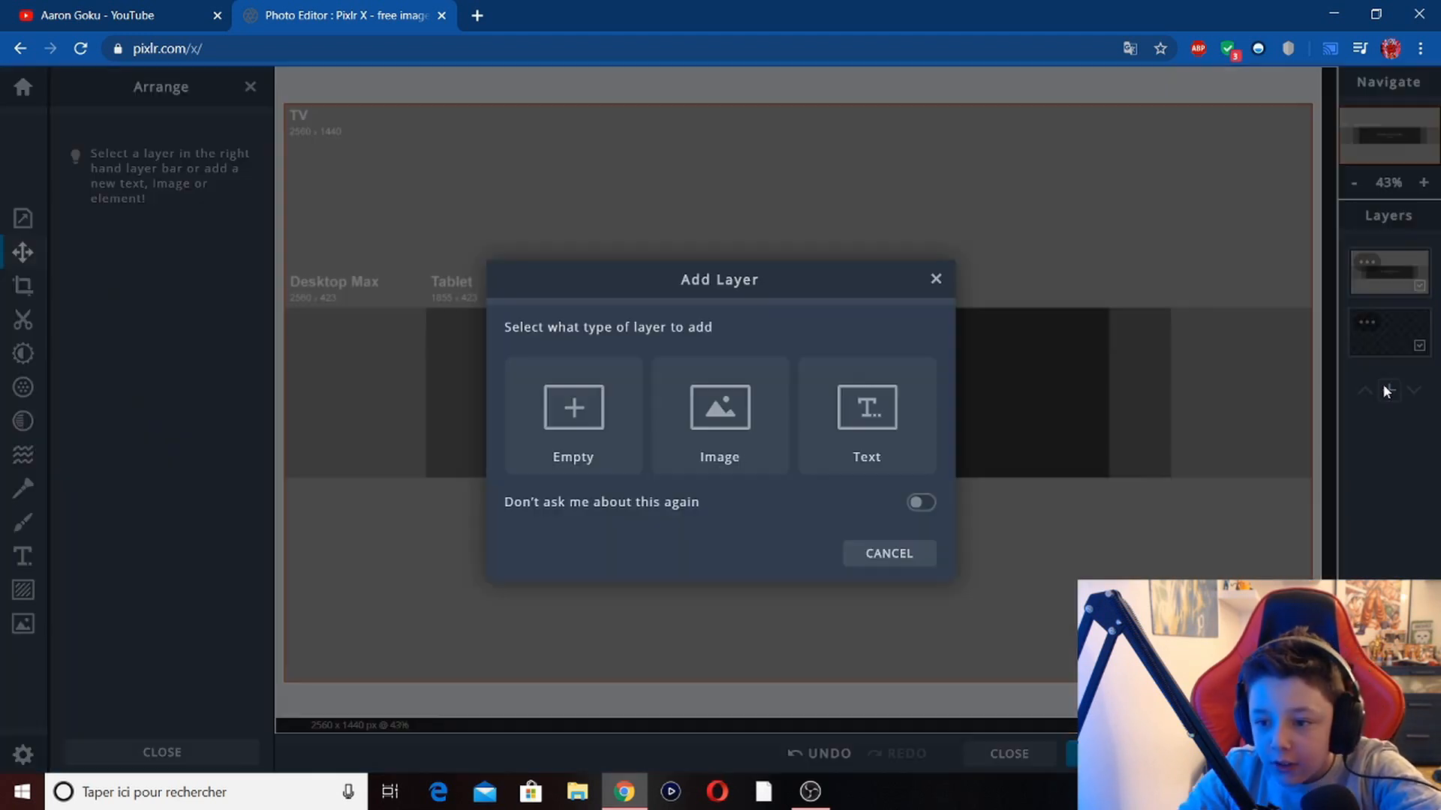
pyautogui.click(761, 426)
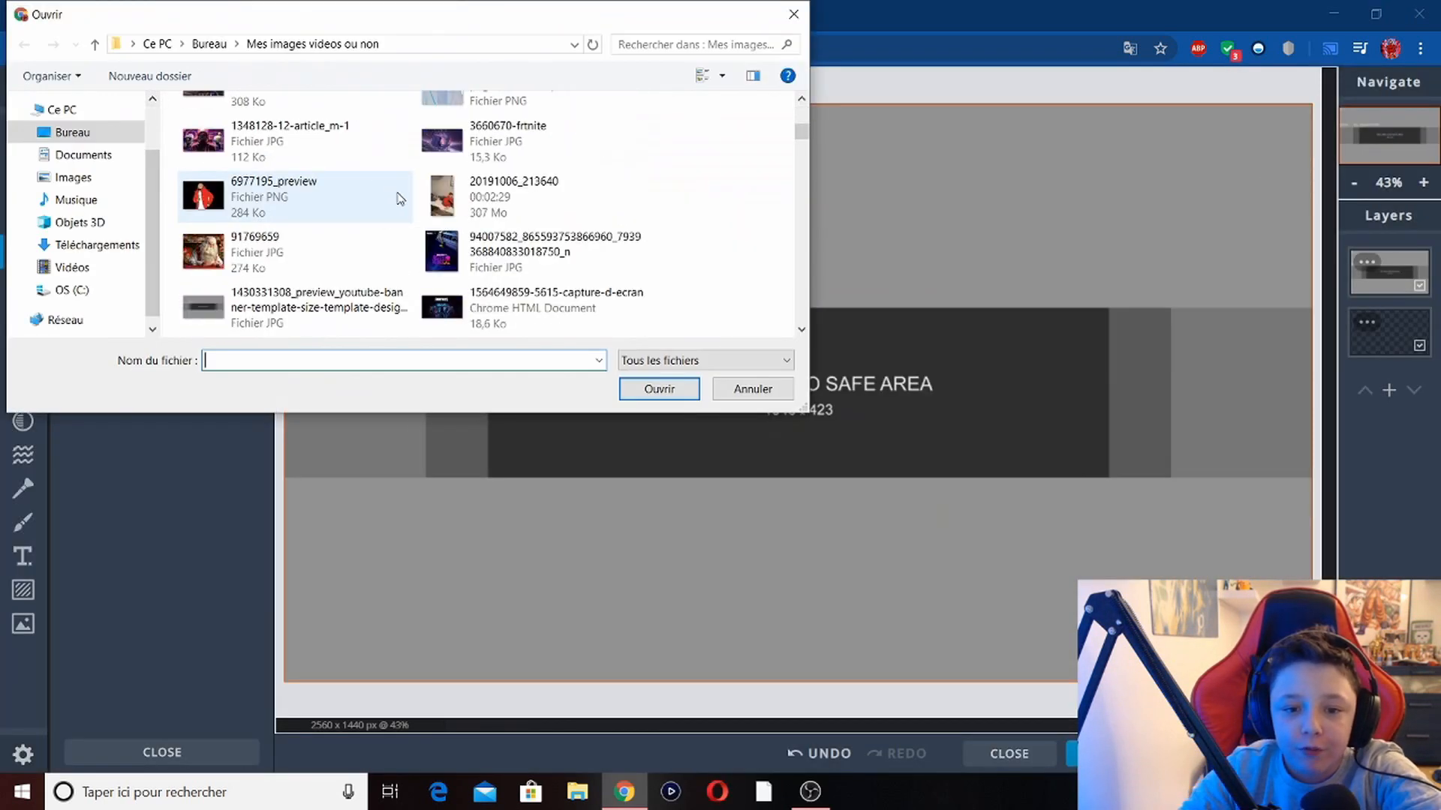
pyautogui.scroll(-3, 400, 198)
pyautogui.click(72, 132)
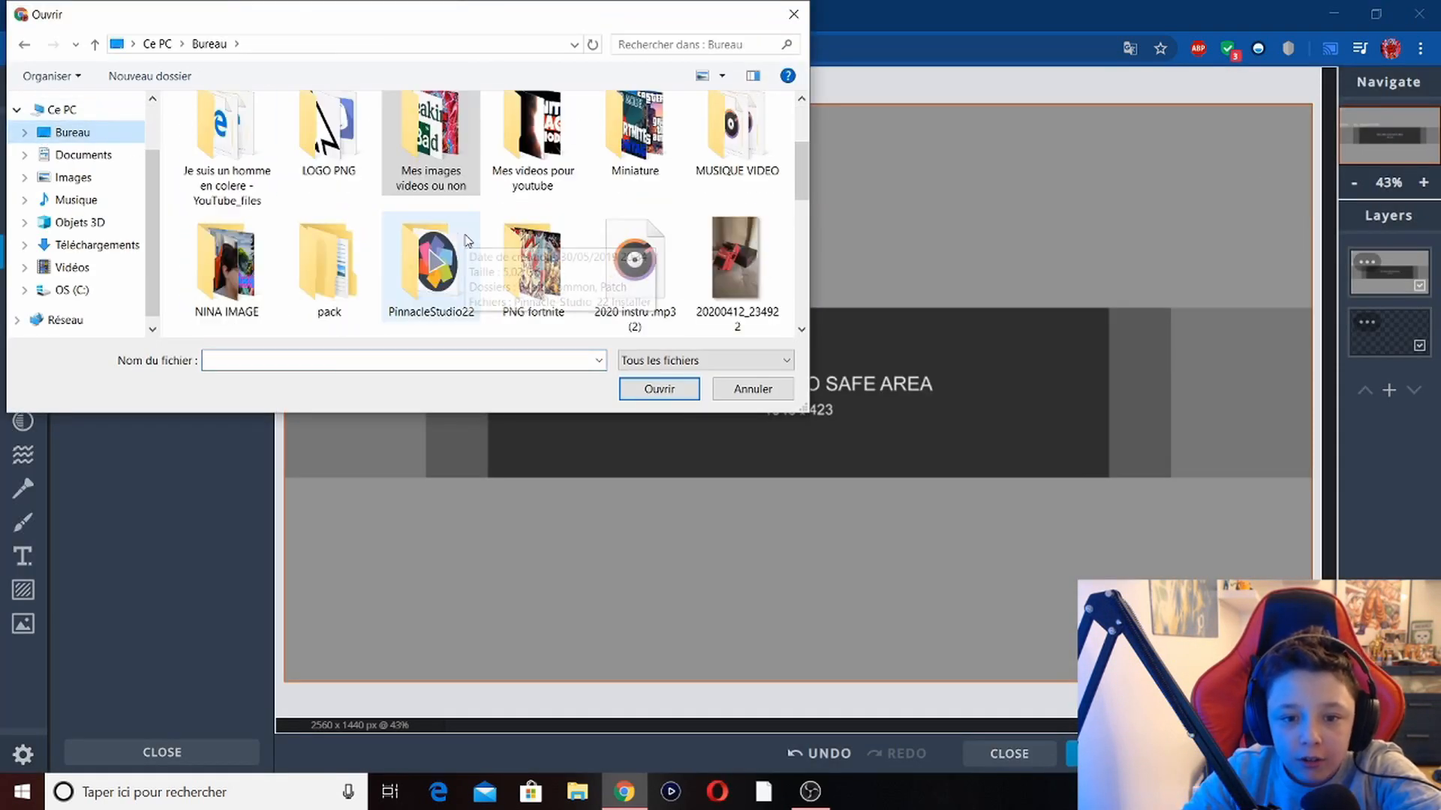
pyautogui.scroll(-3, 467, 240)
pyautogui.scroll(4, 517, 300)
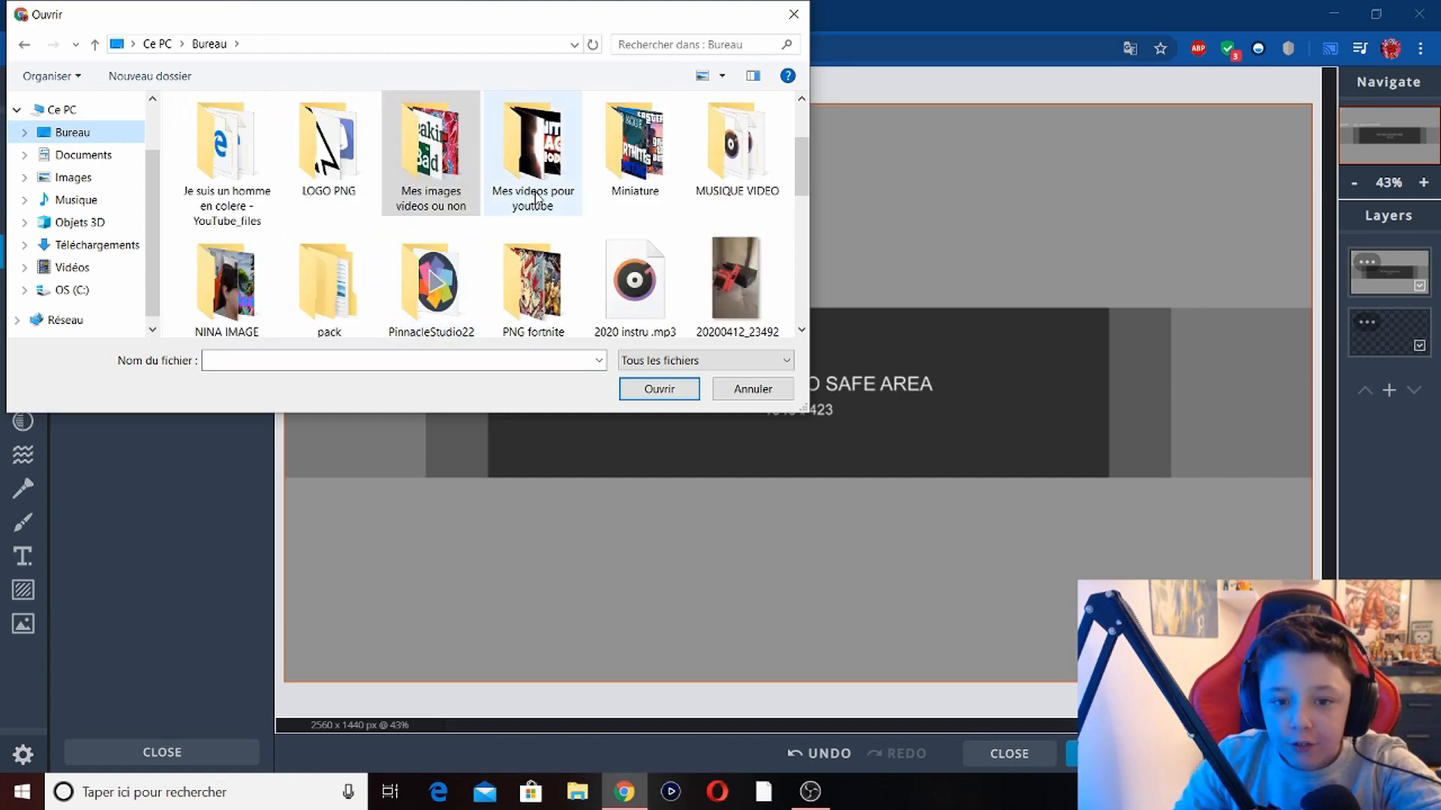
pyautogui.doubleClick(520, 328)
# Insert the "fortnite-saison-2-1" picture from the folder as a new layer.
pyautogui.scroll(-3, 534, 127)
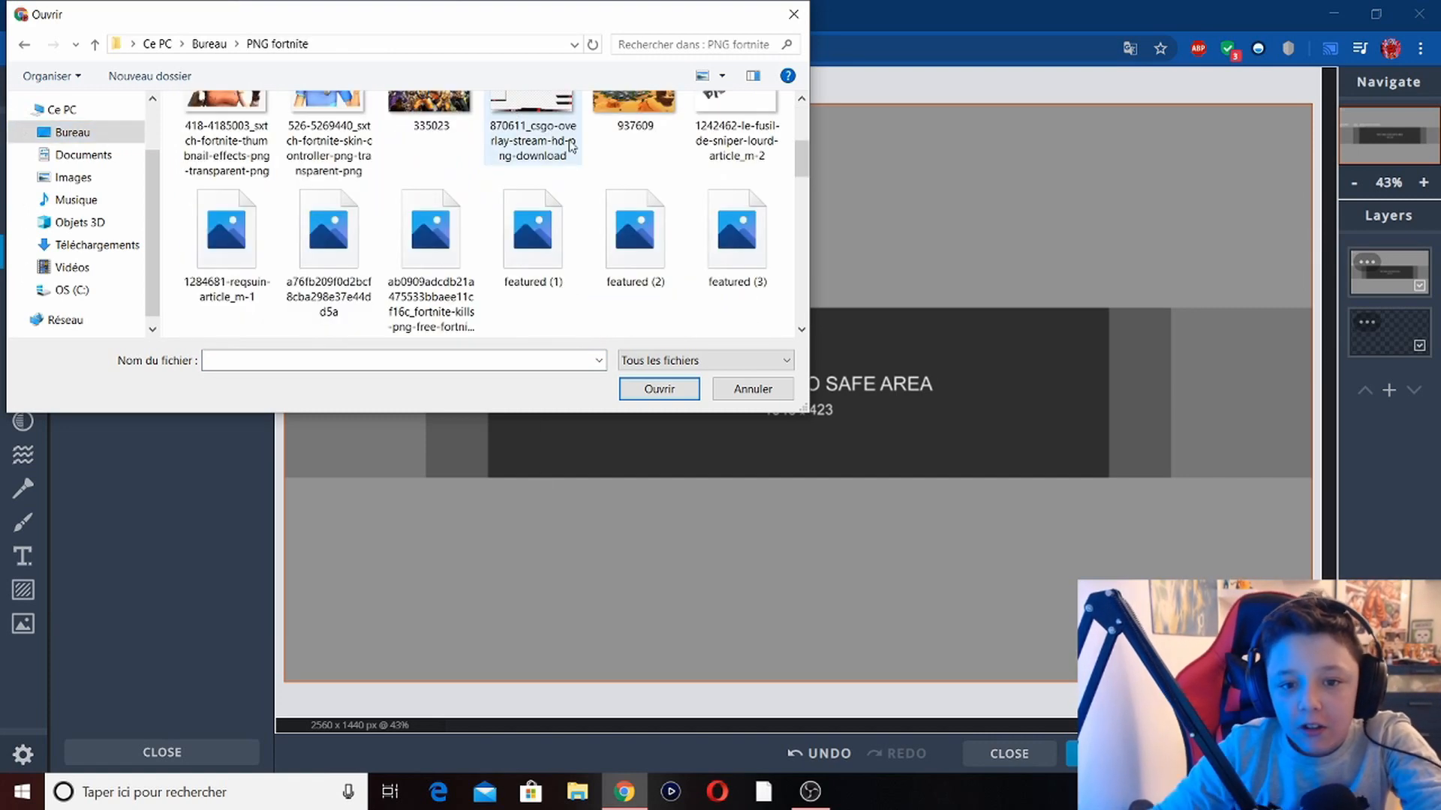
pyautogui.scroll(-5, 535, 127)
pyautogui.moveTo(533, 206); pyautogui.dragTo(571, 184)
pyautogui.click(527, 198)
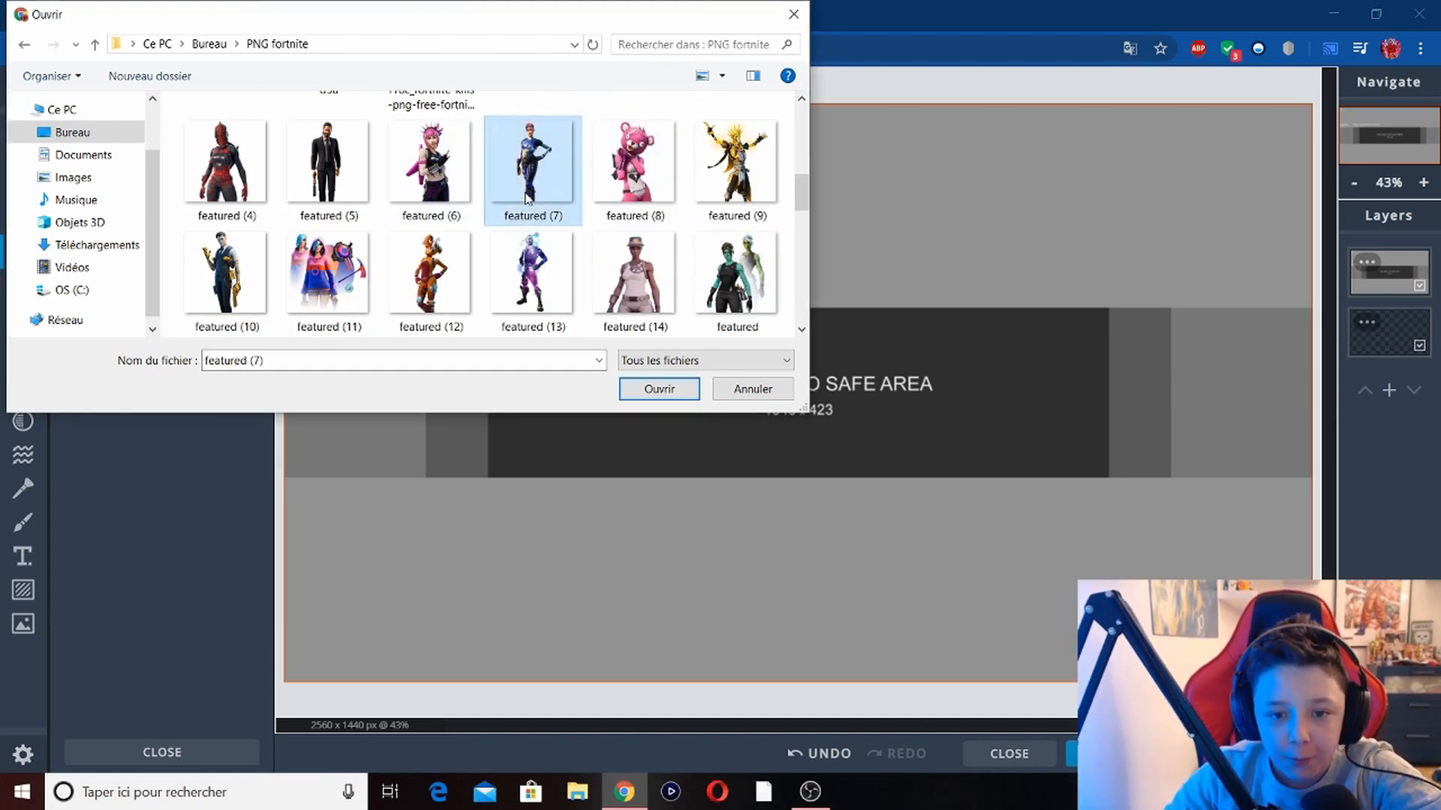
pyautogui.scroll(-10, 526, 203)
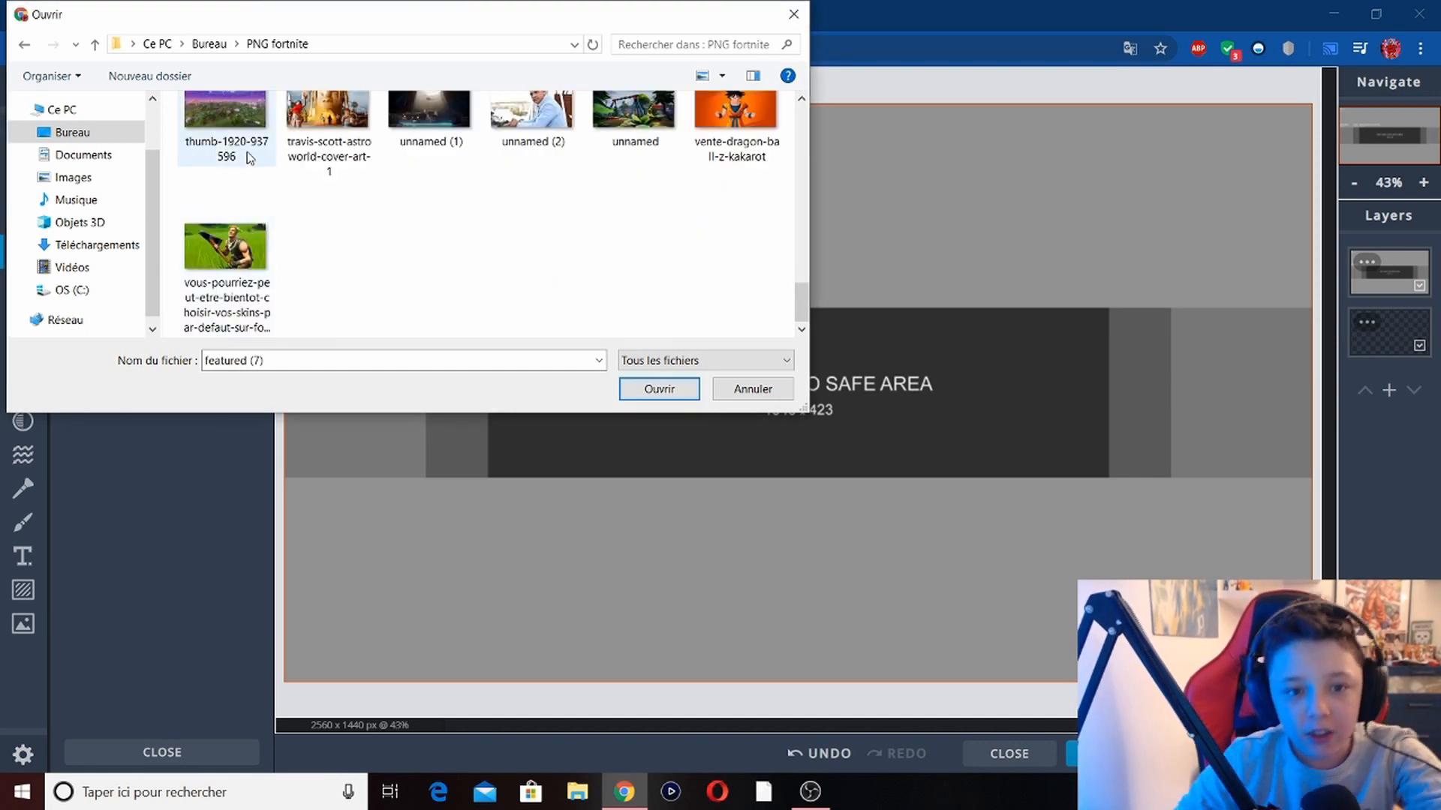
pyautogui.scroll(1, 315, 157)
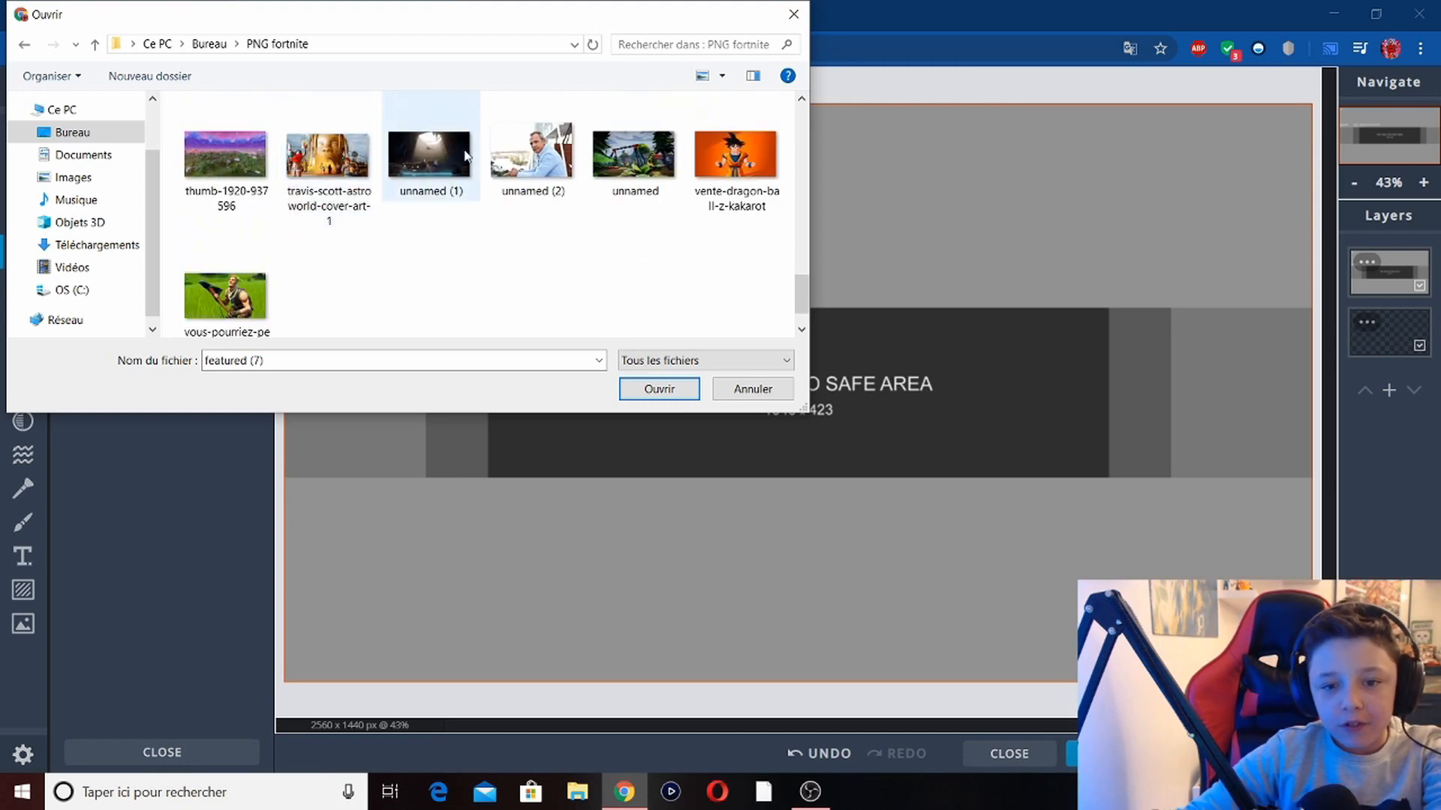
pyautogui.scroll(1, 426, 220)
pyautogui.scroll(3, 413, 255)
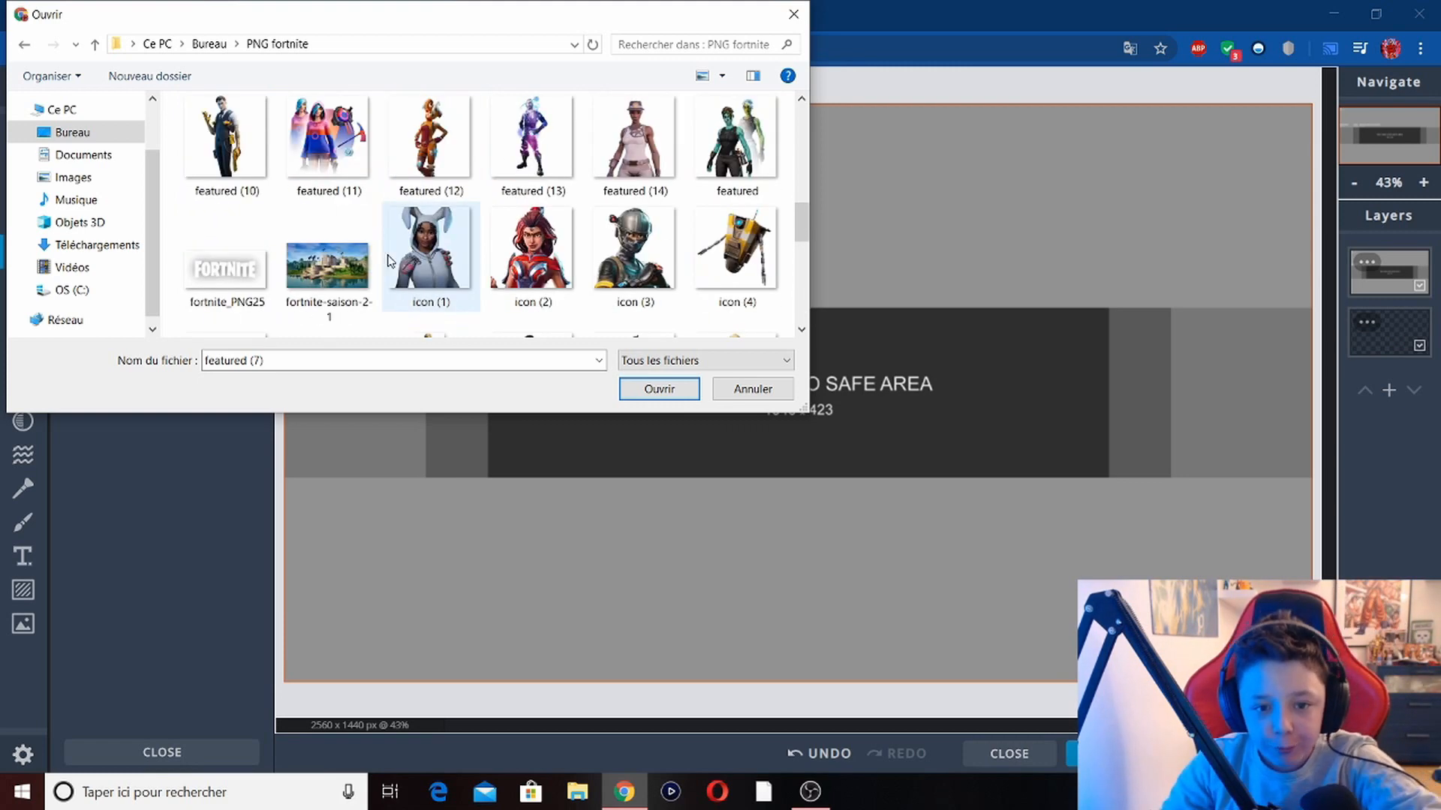
pyautogui.doubleClick(355, 258)
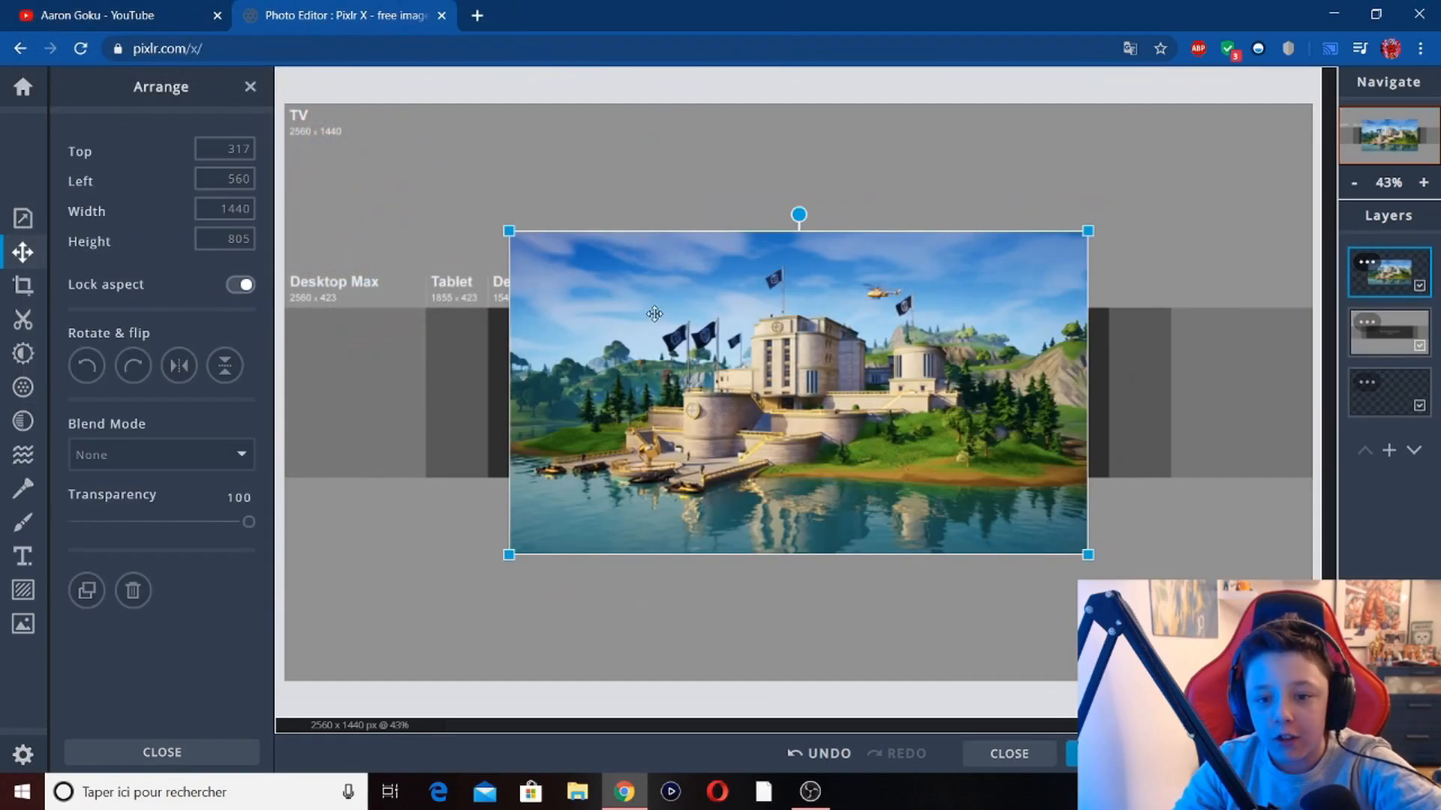
# Shrink the Fortnite image to about 1192 x 666 and place it against the canvas's left edge, about 433 px from the top.
pyautogui.moveTo(752, 338); pyautogui.dragTo(529, 343)
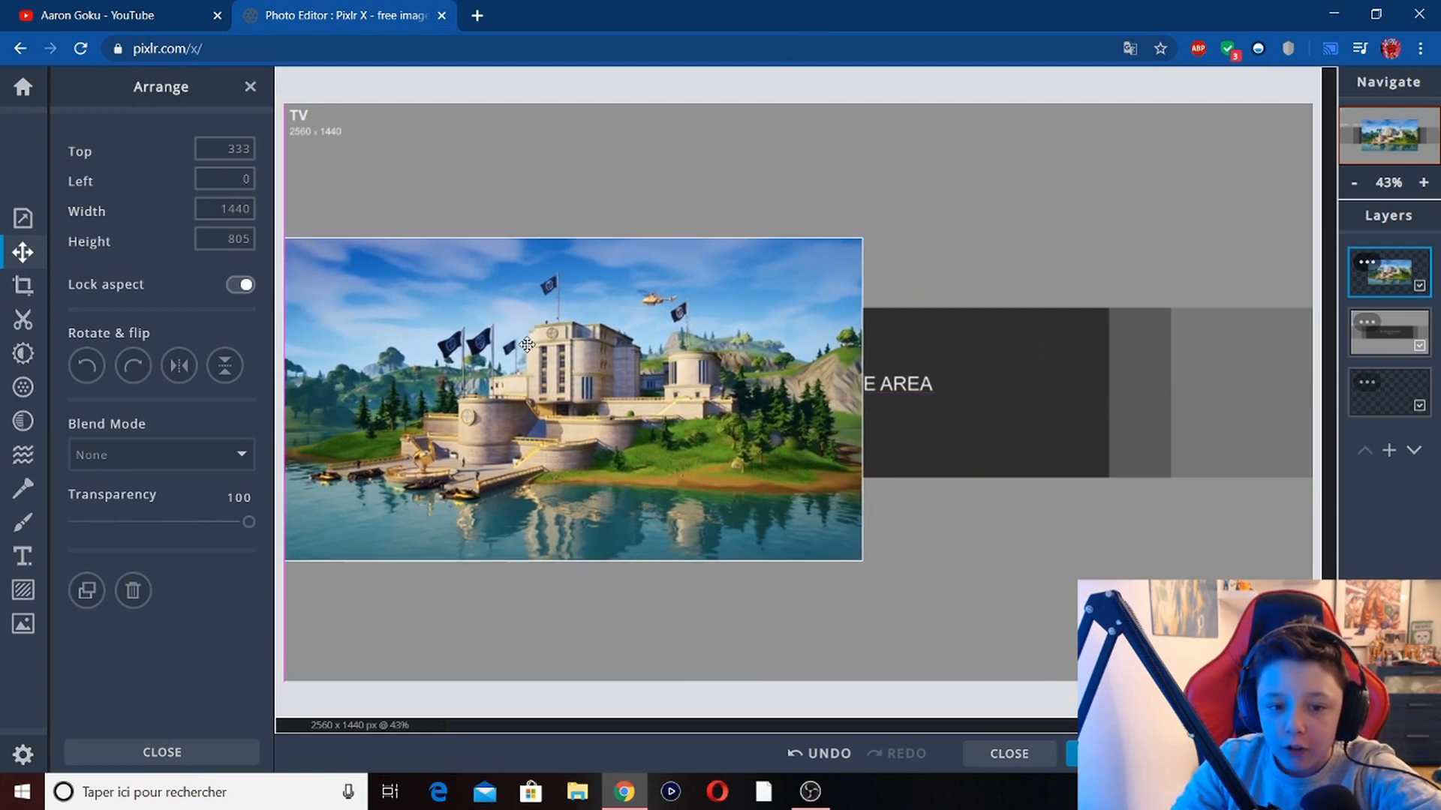
pyautogui.moveTo(861, 239); pyautogui.dragTo(762, 270)
pyautogui.moveTo(546, 408); pyautogui.dragTo(550, 387)
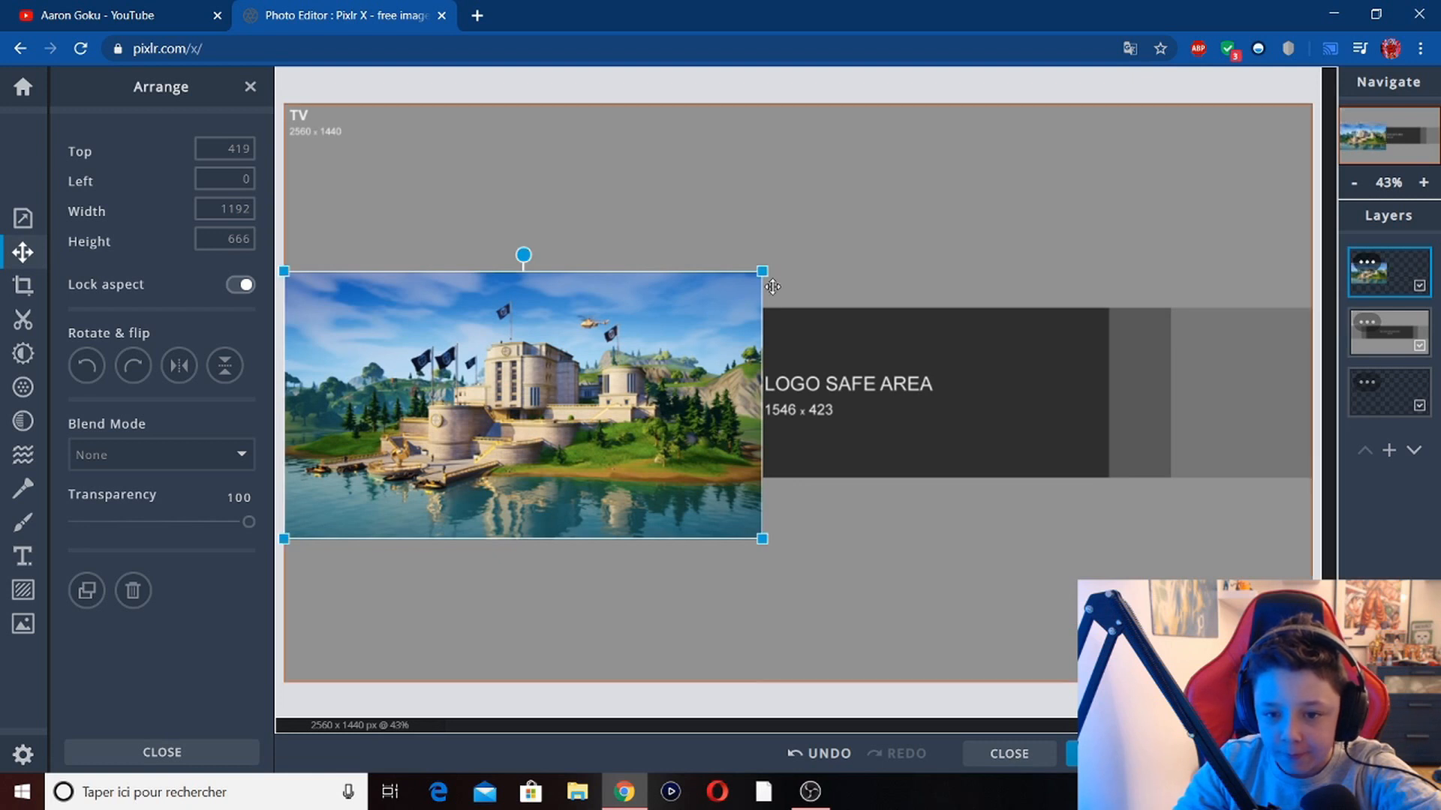
pyautogui.moveTo(688, 333); pyautogui.dragTo(686, 336)
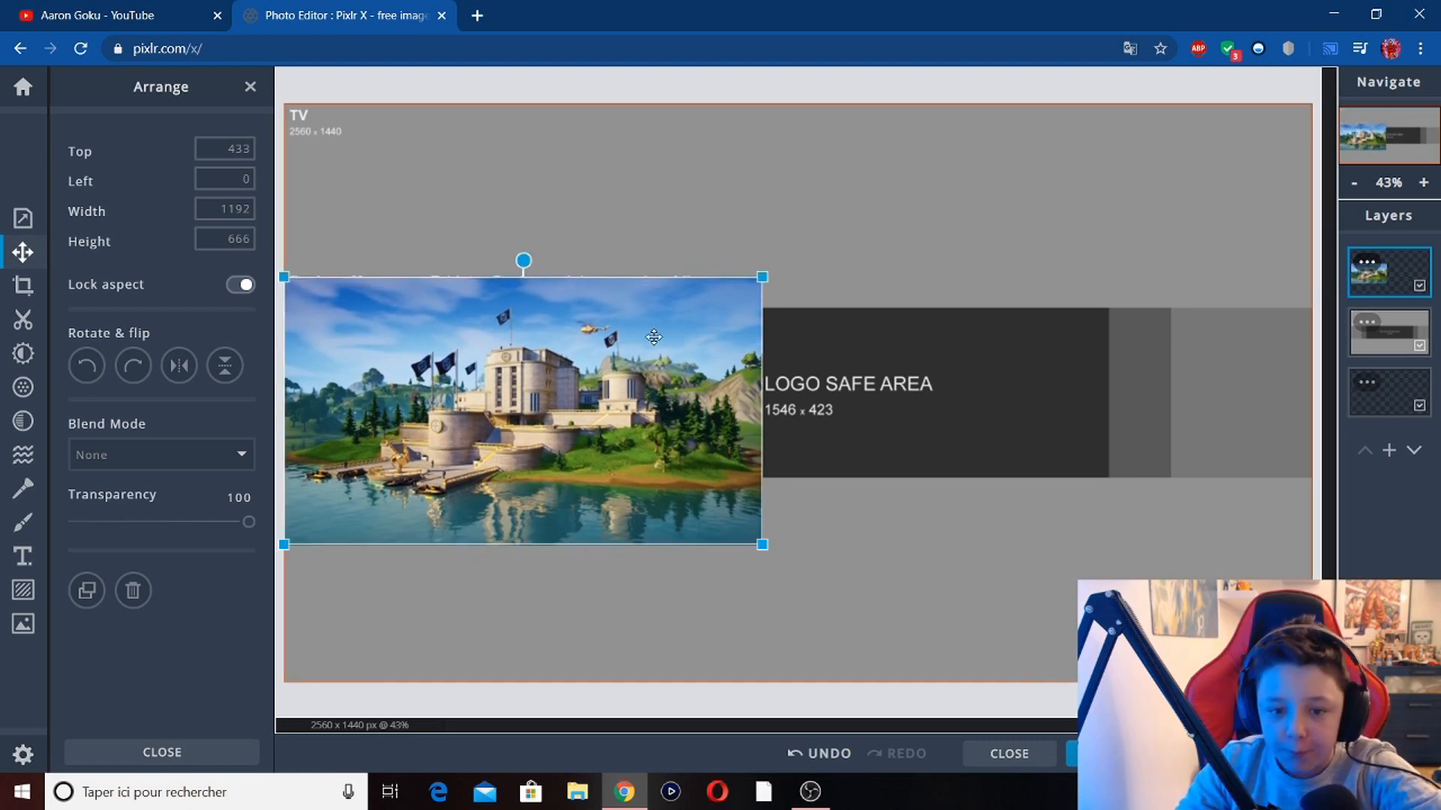
pyautogui.click(784, 235)
pyautogui.click(665, 396)
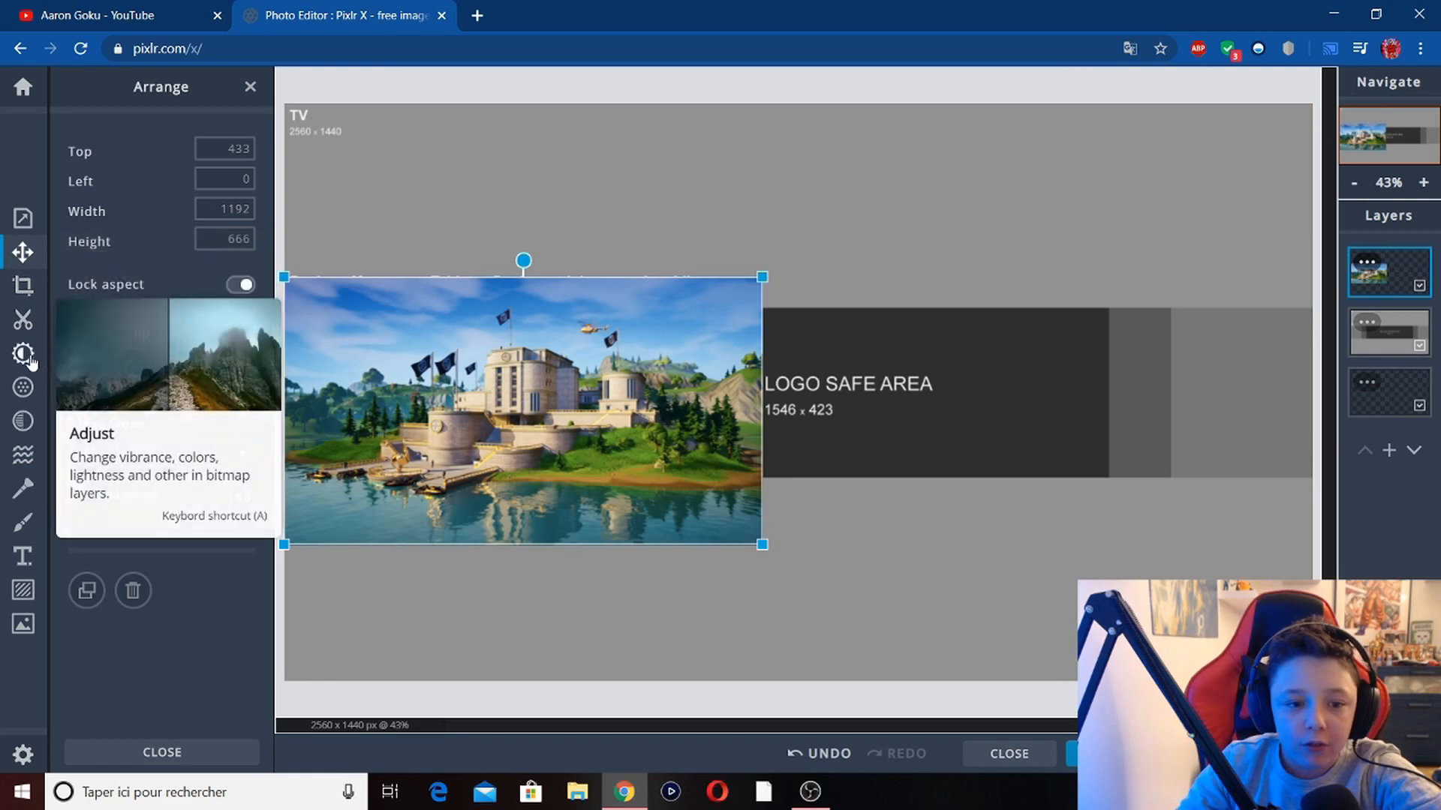
# Draw two full-width rectangles filled with black (#000000) over the canvas areas above and below the template's central banner band.
pyautogui.click(22, 525)
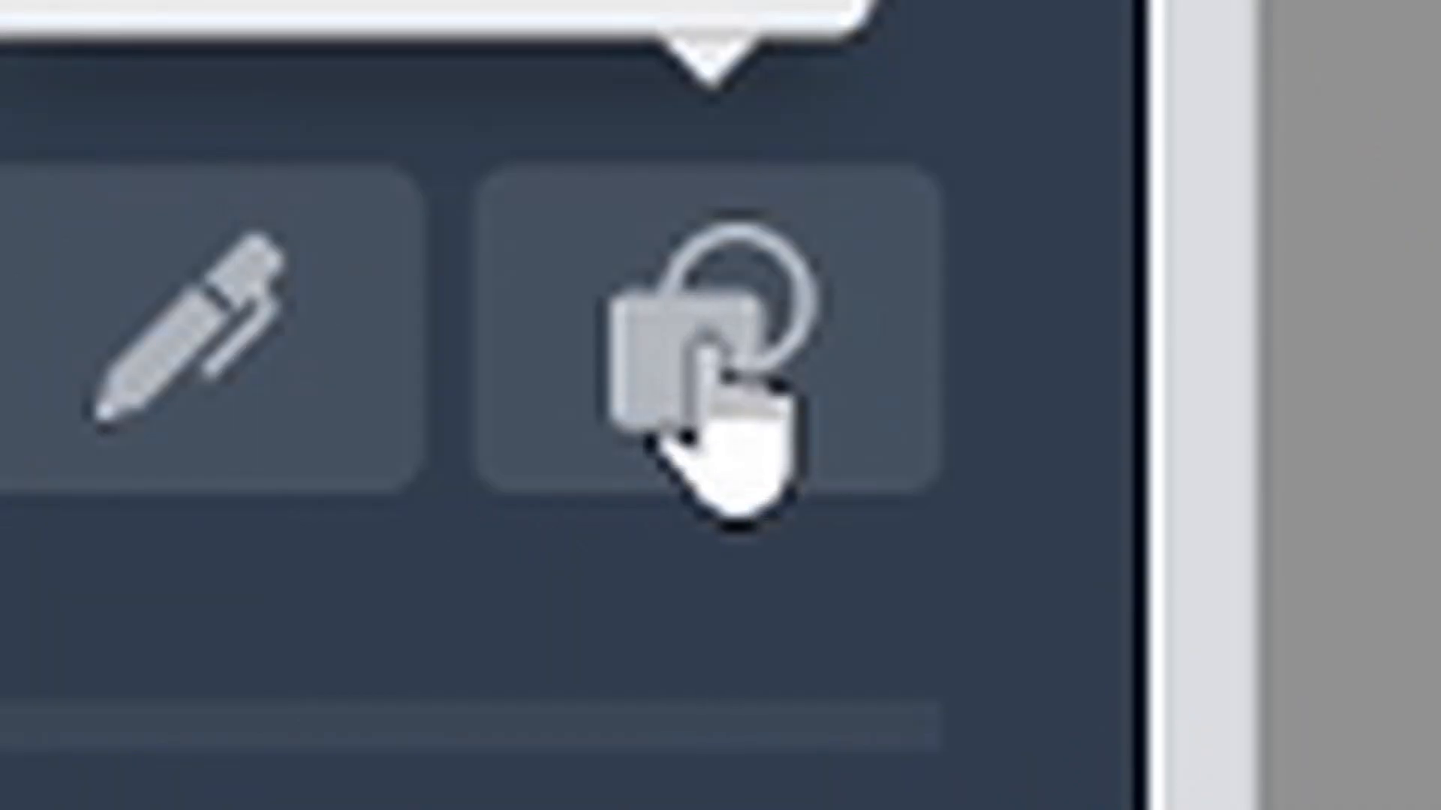
pyautogui.click(233, 185)
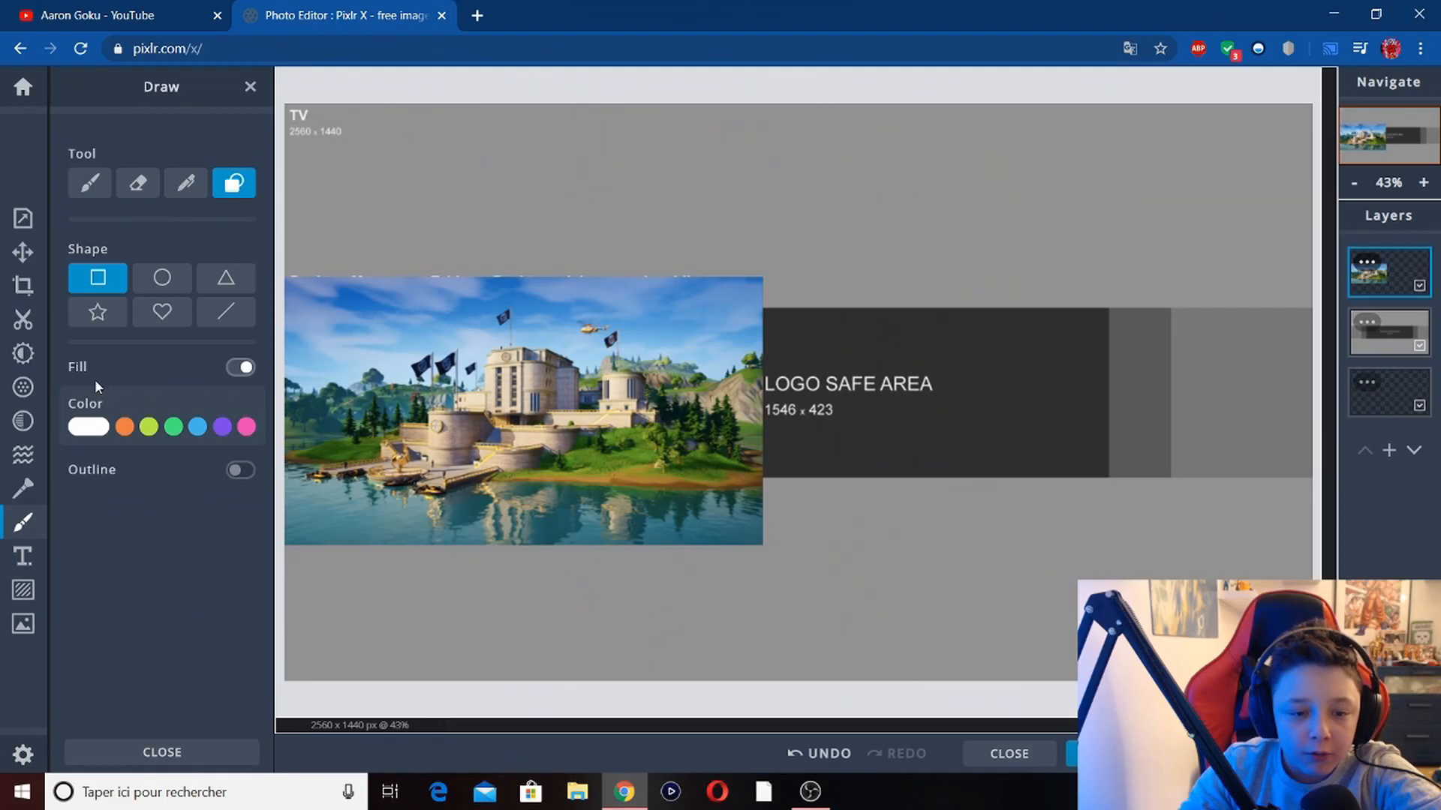
pyautogui.click(101, 427)
pyautogui.moveTo(110, 488); pyautogui.dragTo(68, 550)
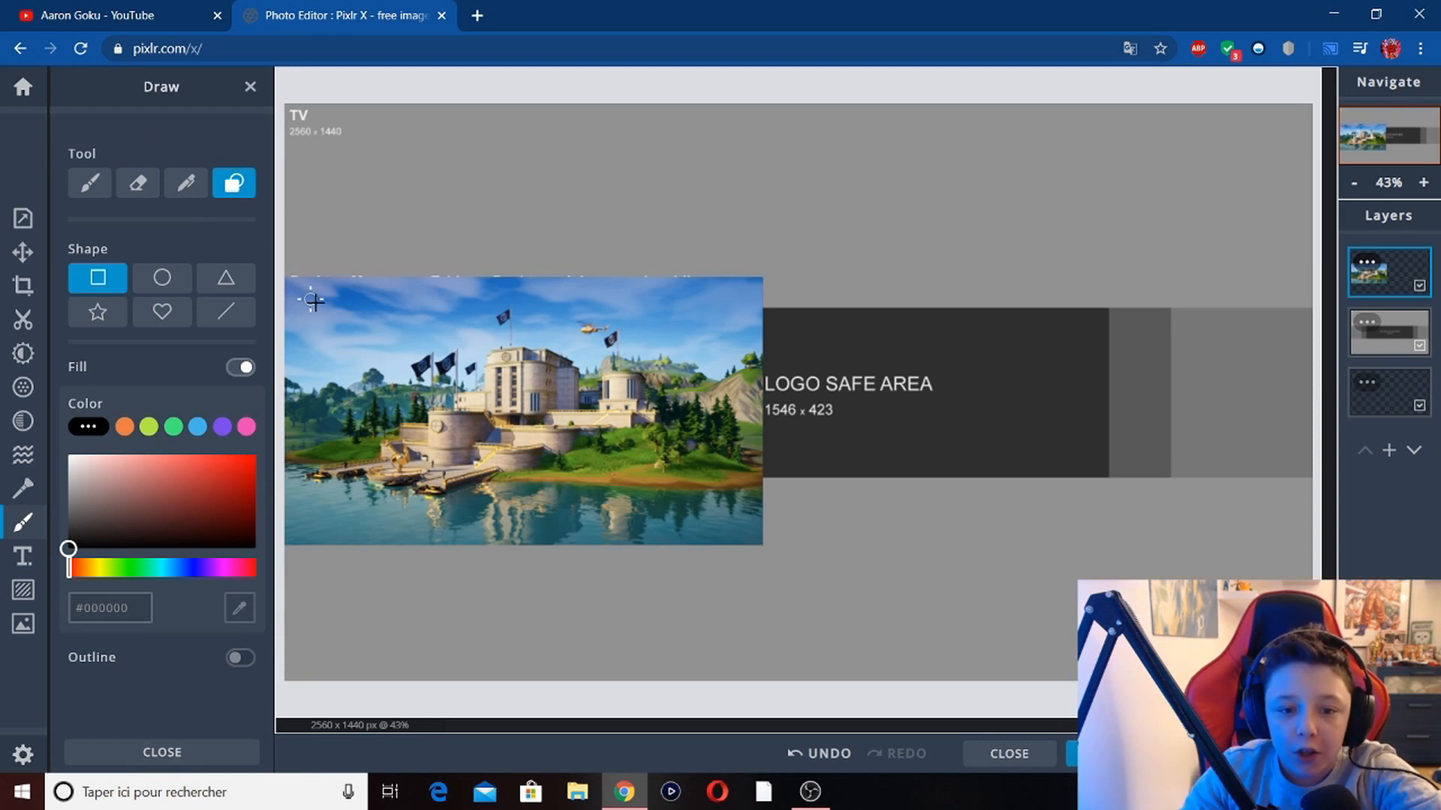
pyautogui.moveTo(283, 104); pyautogui.dragTo(1318, 308)
pyautogui.moveTo(287, 681); pyautogui.dragTo(1241, 490)
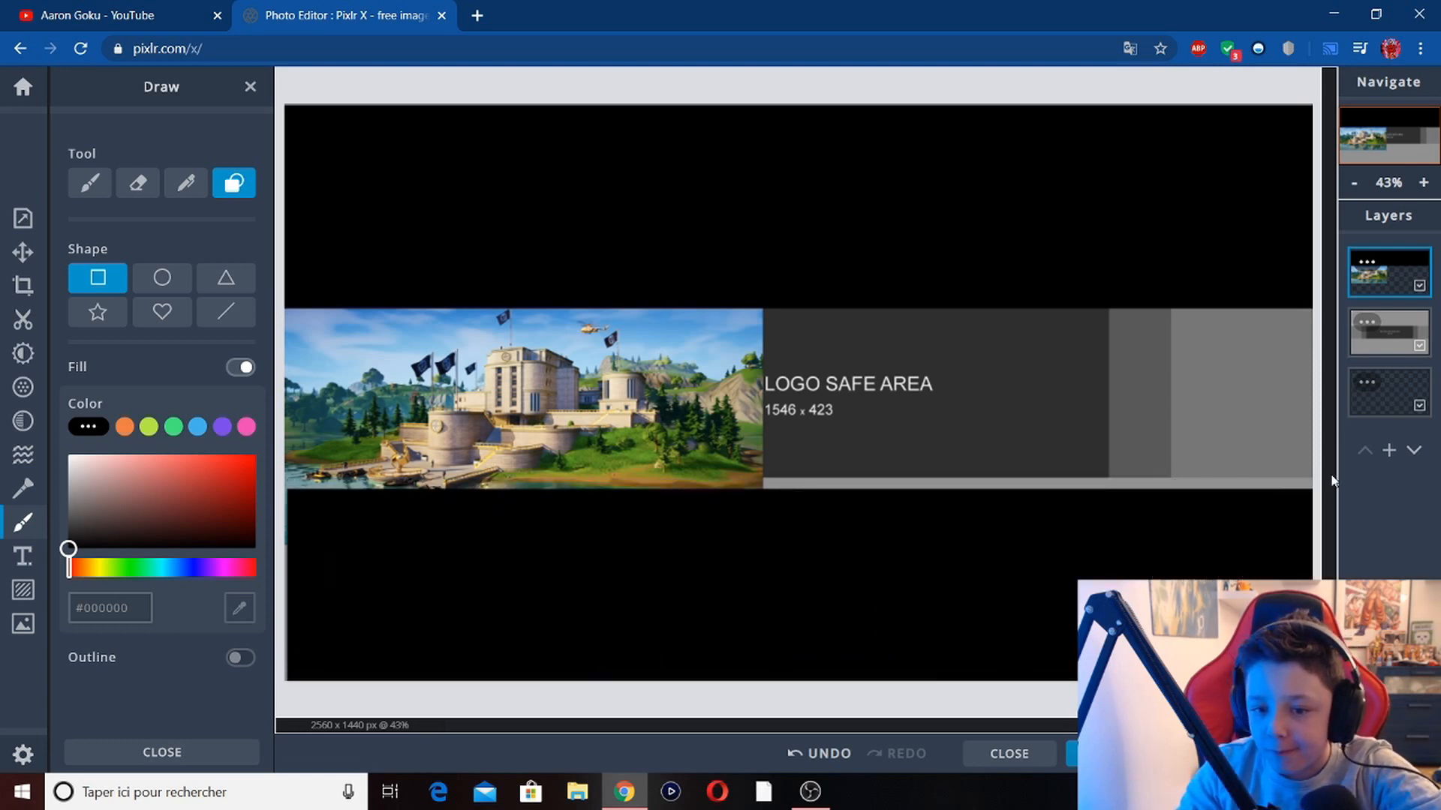
# Cover the remaining gray strip along the lower edge of the template's central band with a black (#000000) rectangle.
pyautogui.moveTo(1319, 465)
pyautogui.mouseDown()
pyautogui.moveTo(1217, 489)
pyautogui.moveTo(1308, 477)
pyautogui.mouseUp()
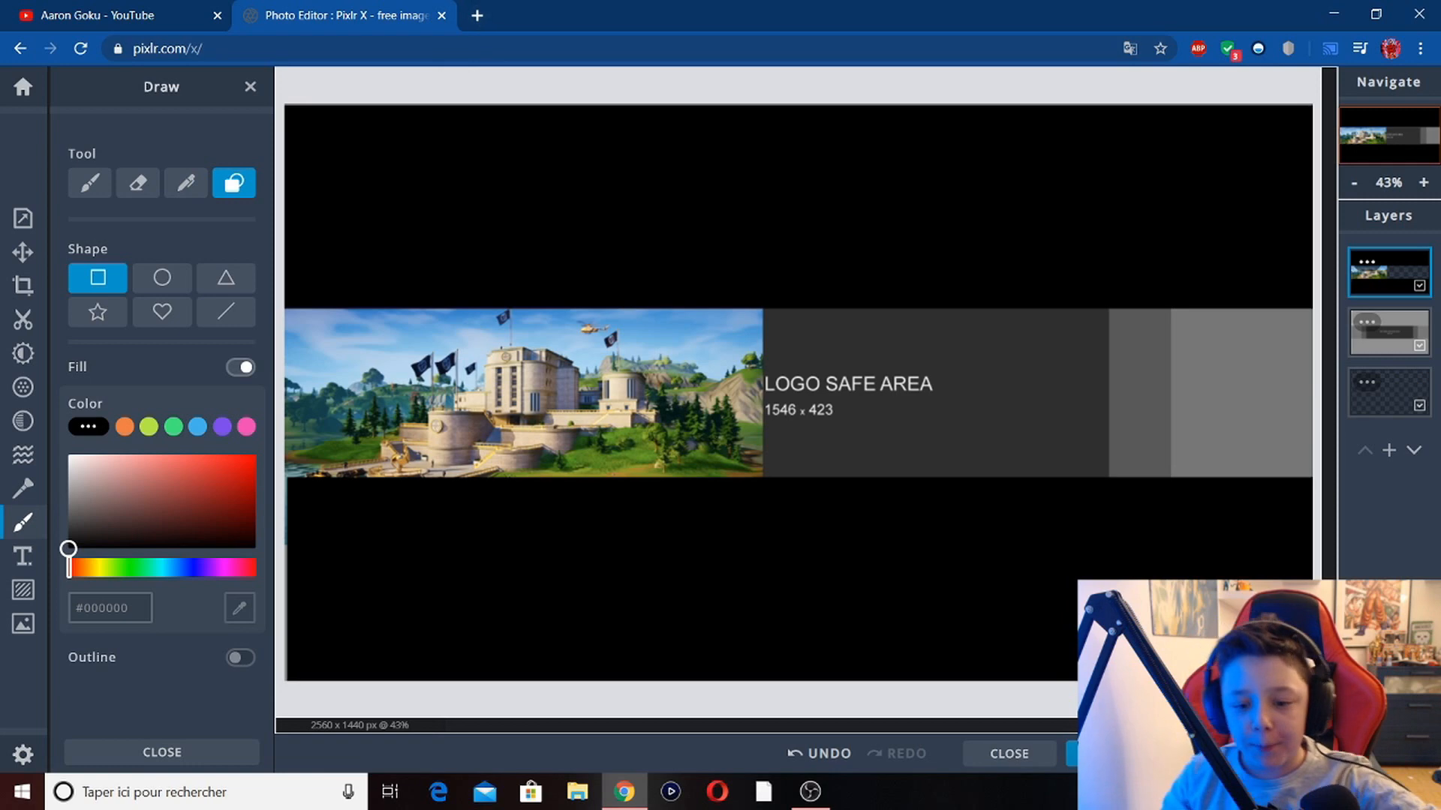
pyautogui.click(822, 801)
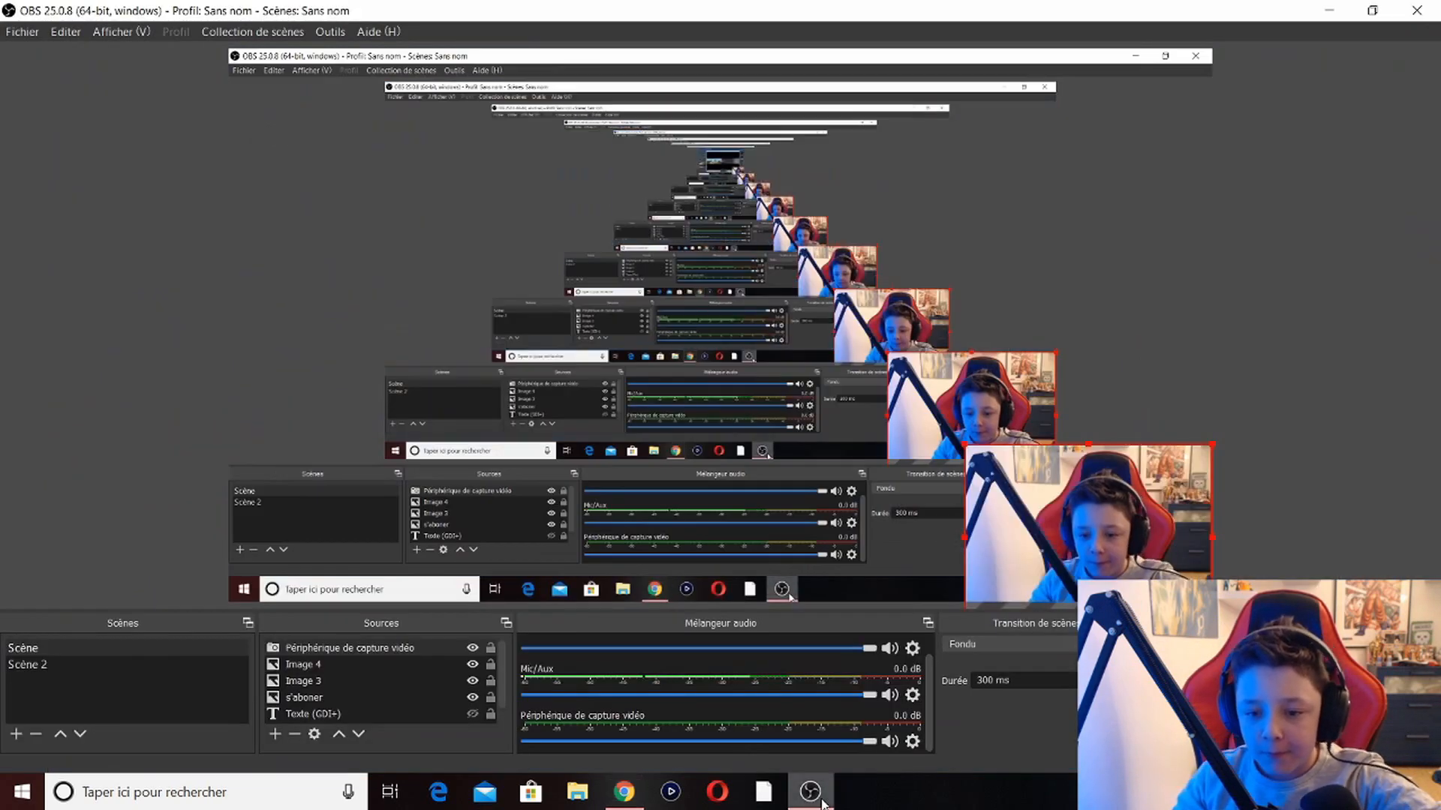
pyautogui.click(624, 792)
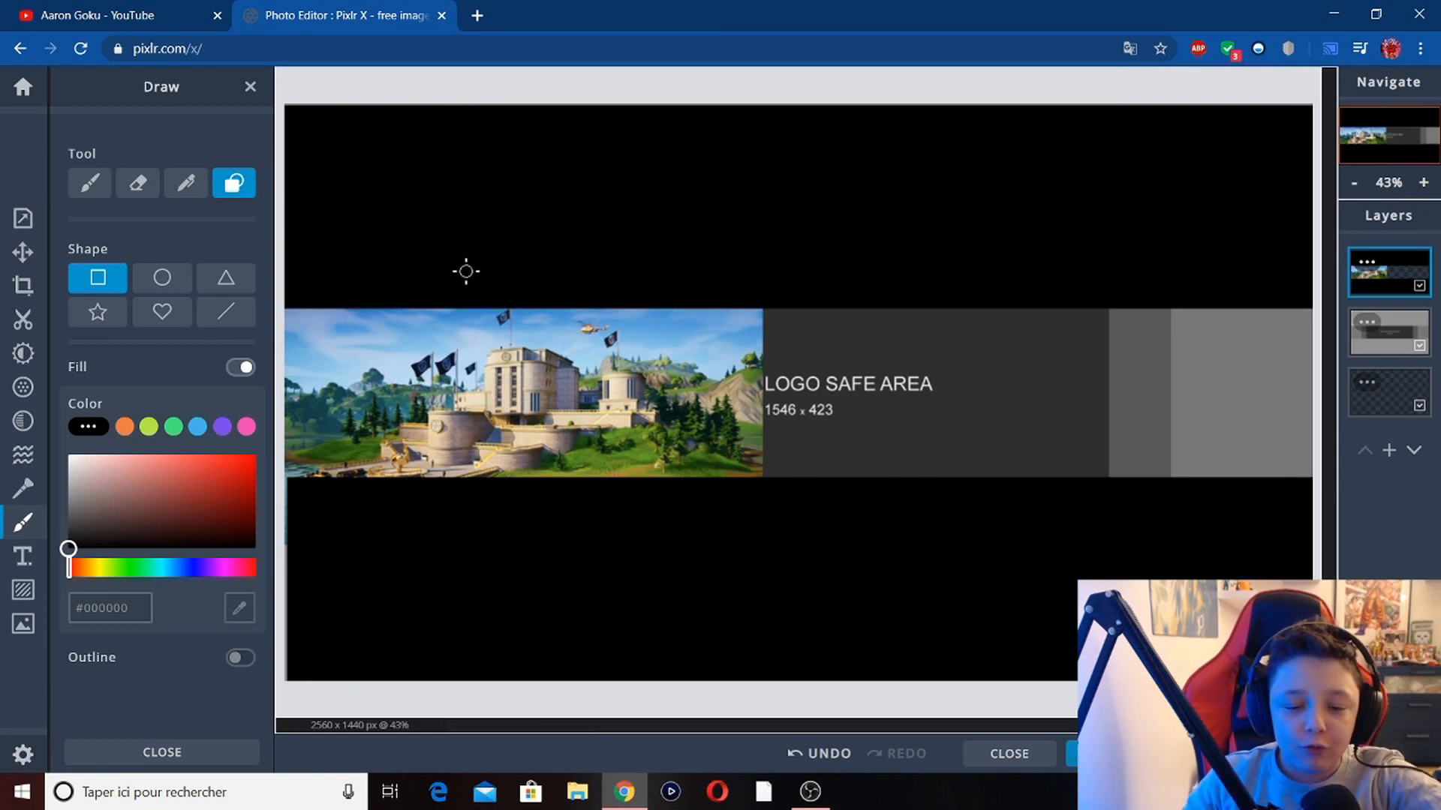
# Insert the "route-du-serpent" picture from the Desktop as a new image layer.
pyautogui.click(23, 256)
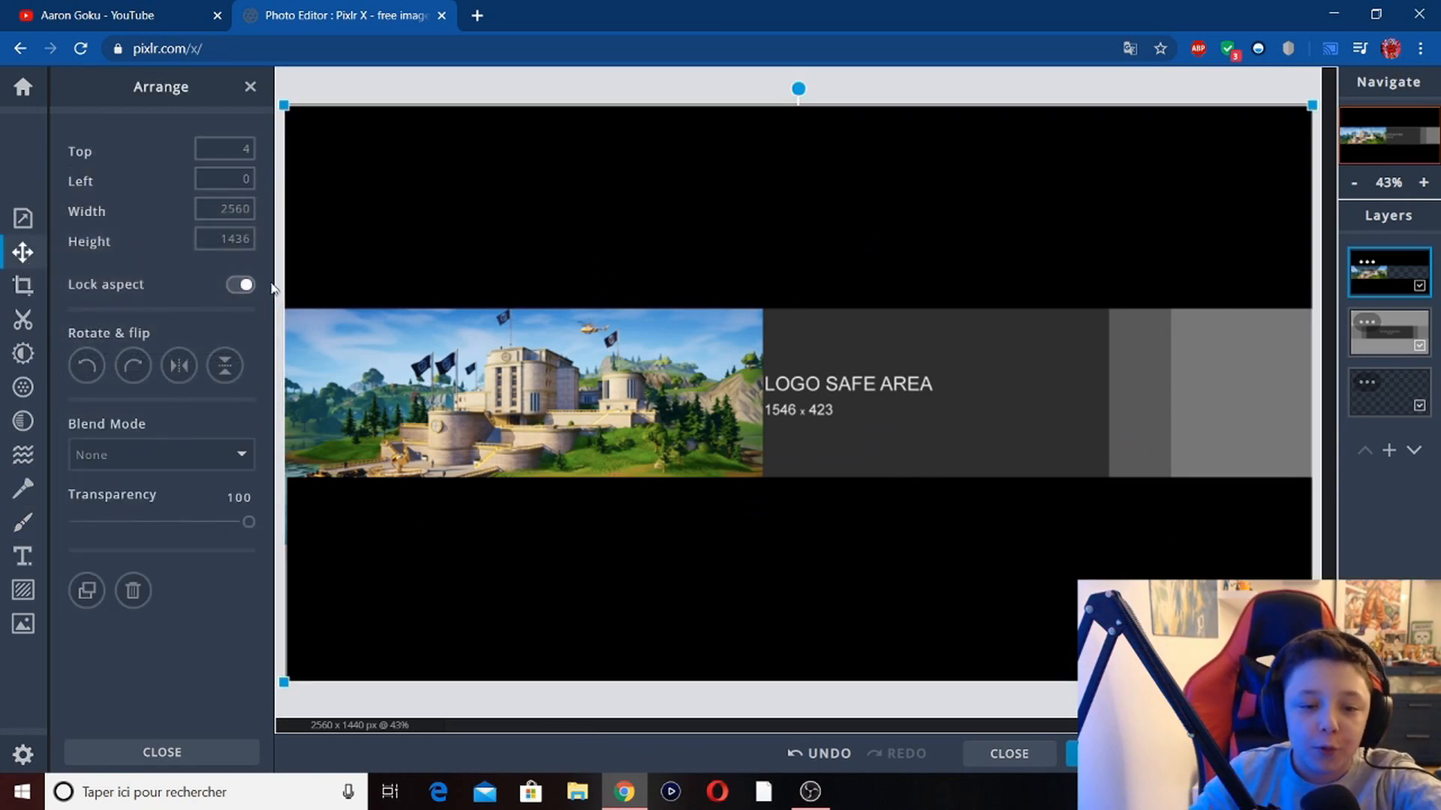
pyautogui.click(586, 85)
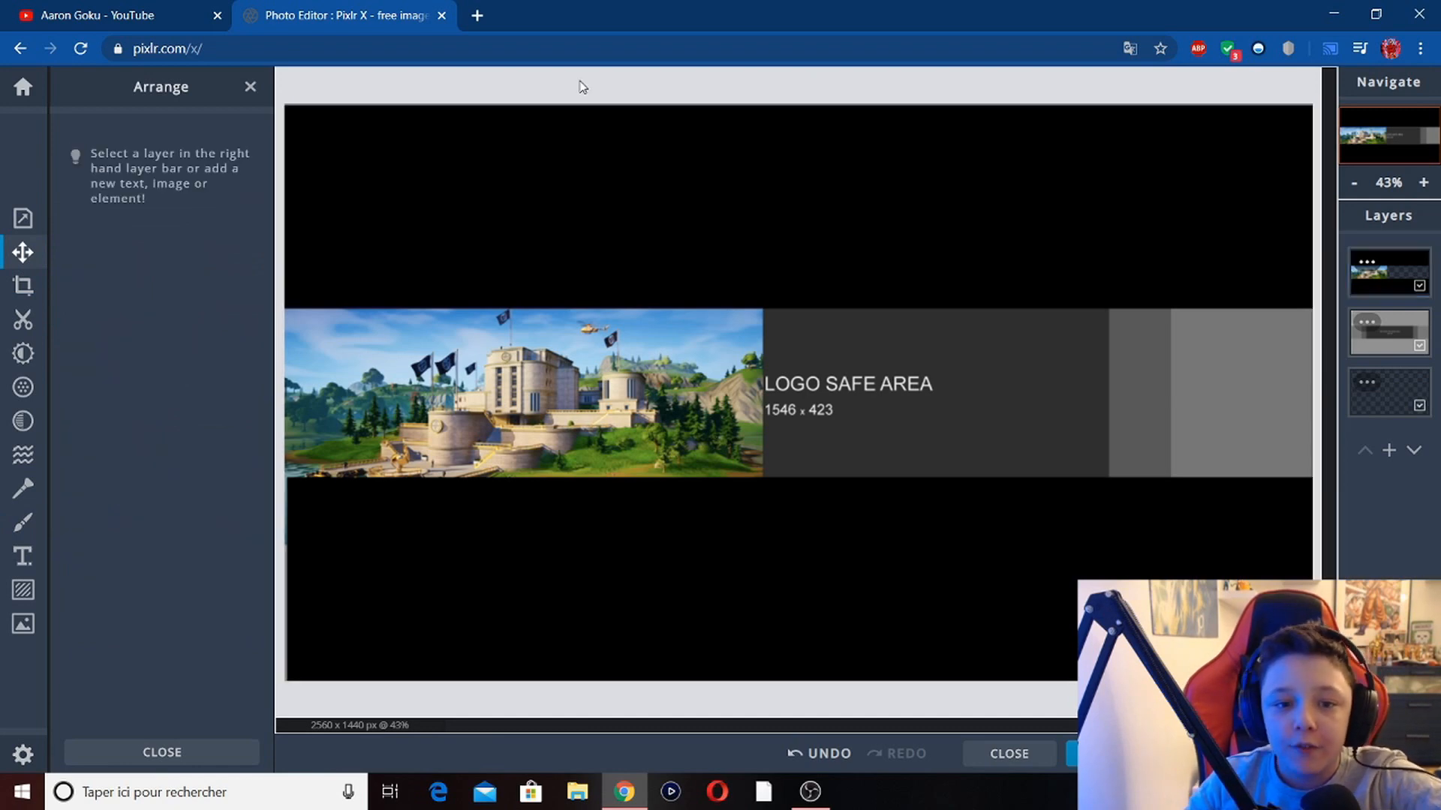
pyautogui.click(1390, 451)
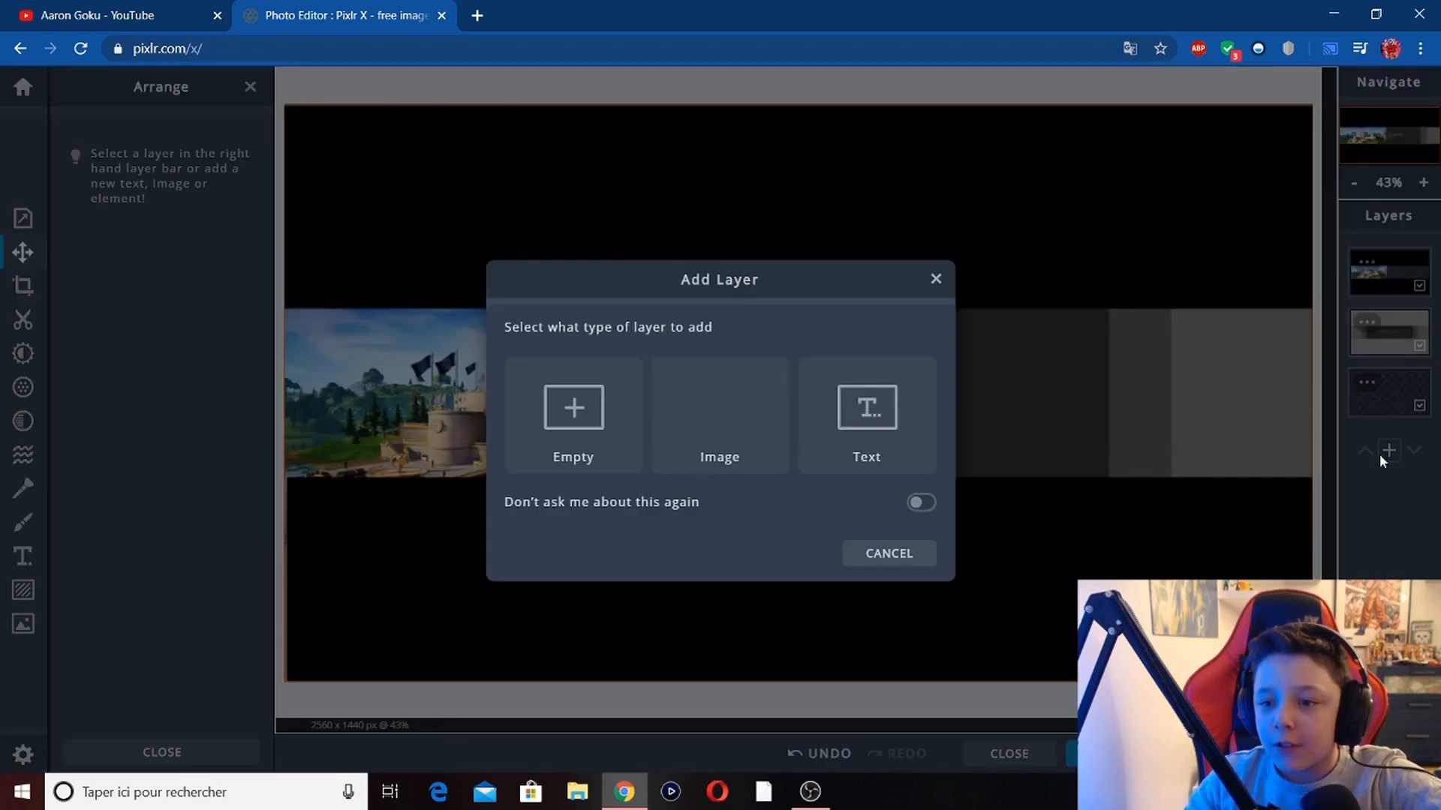
pyautogui.click(739, 411)
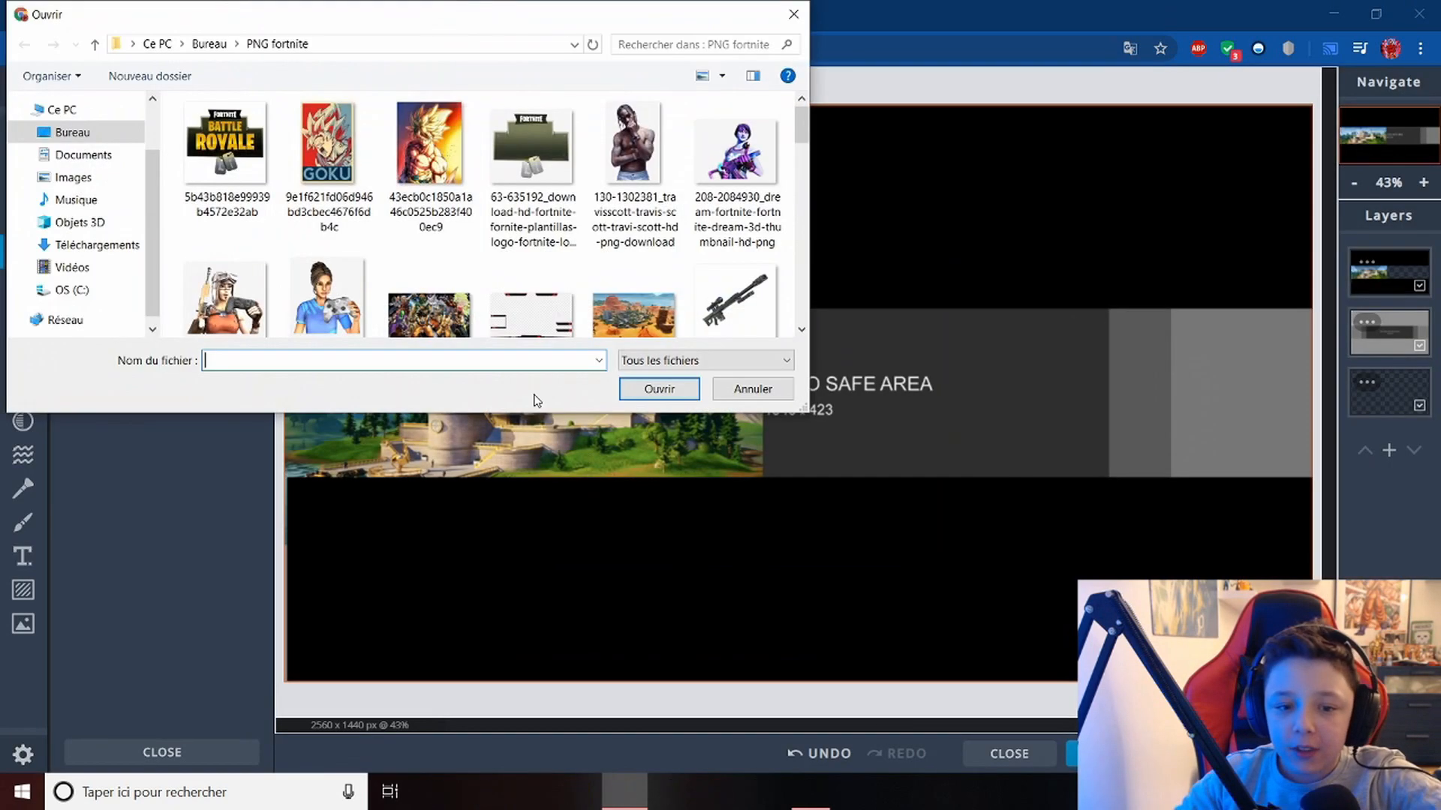
pyautogui.click(109, 135)
pyautogui.scroll(-5, 415, 262)
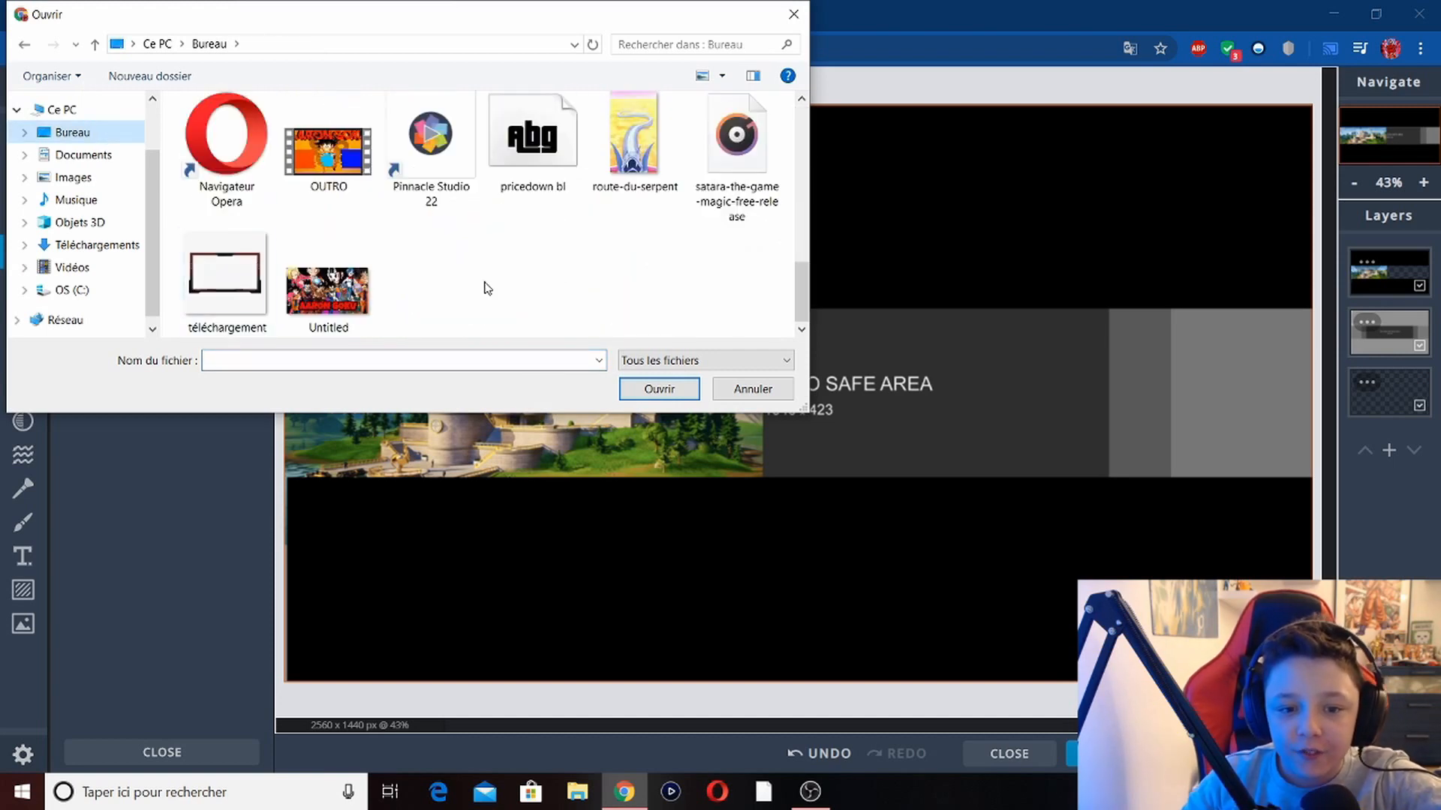
pyautogui.doubleClick(634, 135)
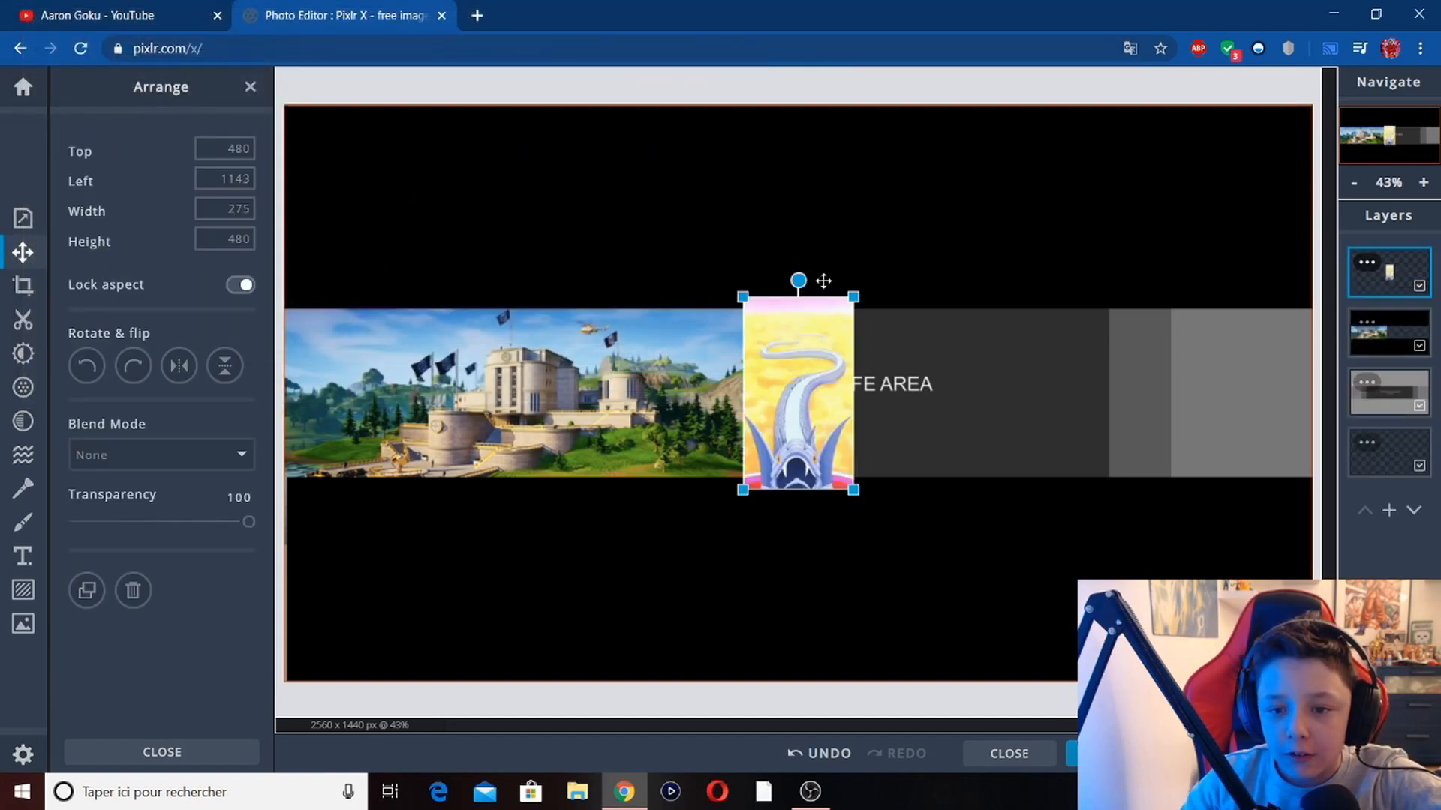
# Enlarge the serpent picture to about 1373 x 2397 and place it beside the Fortnite image, its lower edge near the central band's lower edge.
pyautogui.moveTo(798, 364)
pyautogui.mouseDown()
pyautogui.moveTo(874, 364)
pyautogui.moveTo(820, 364)
pyautogui.mouseUp()
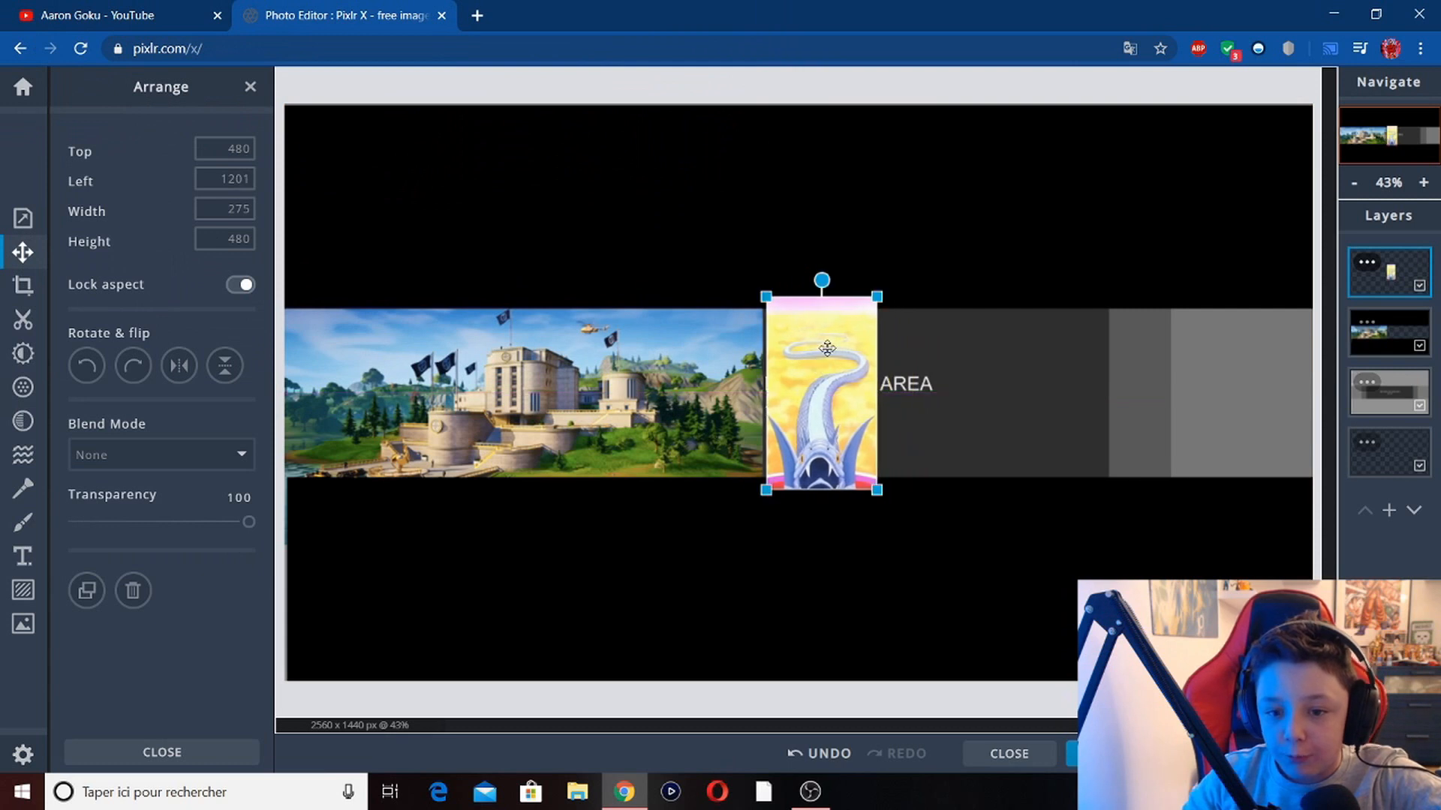
pyautogui.moveTo(876, 298); pyautogui.dragTo(1287, 210)
pyautogui.moveTo(996, 355); pyautogui.dragTo(1012, 431)
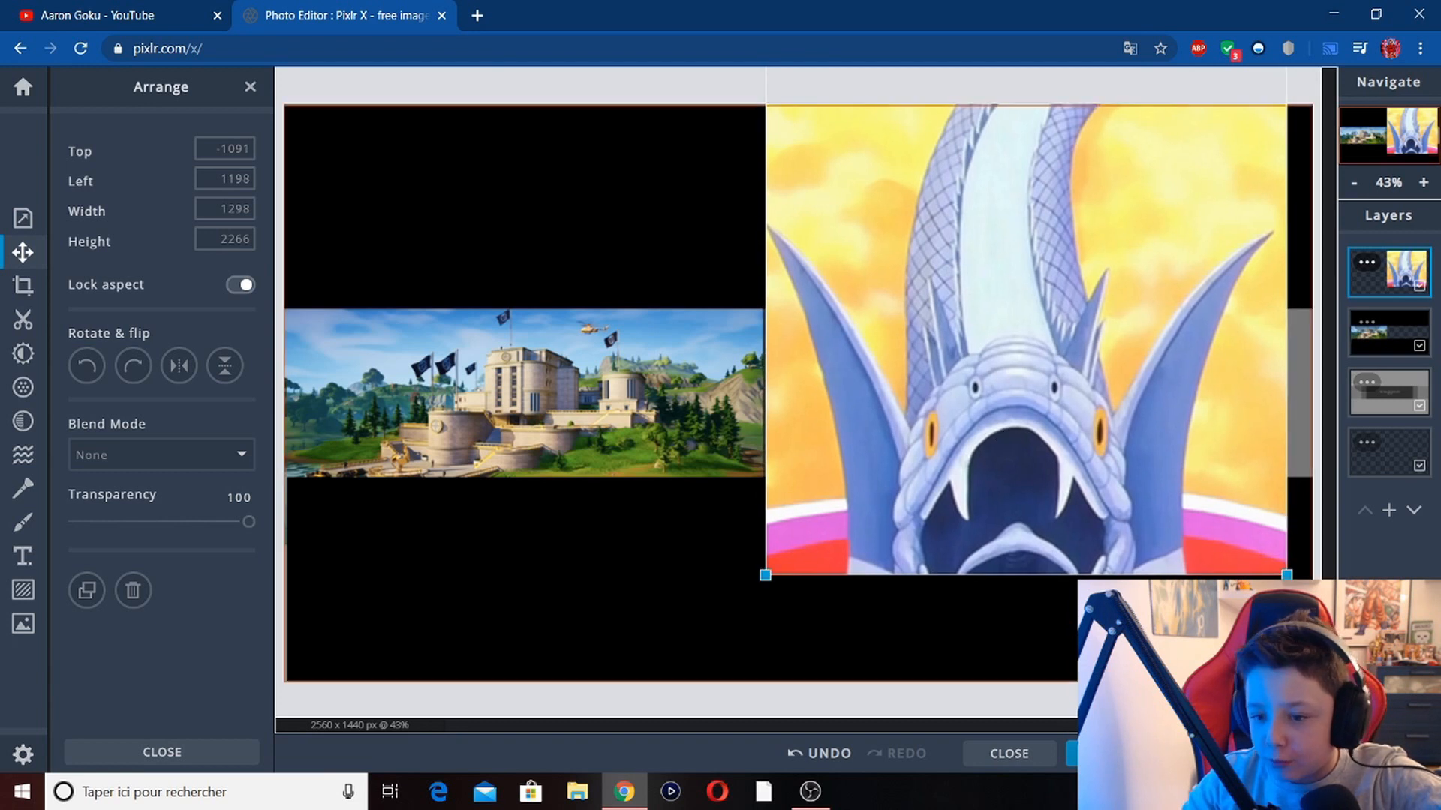
pyautogui.moveTo(1286, 575); pyautogui.dragTo(1314, 627)
pyautogui.moveTo(1011, 542); pyautogui.dragTo(1010, 402)
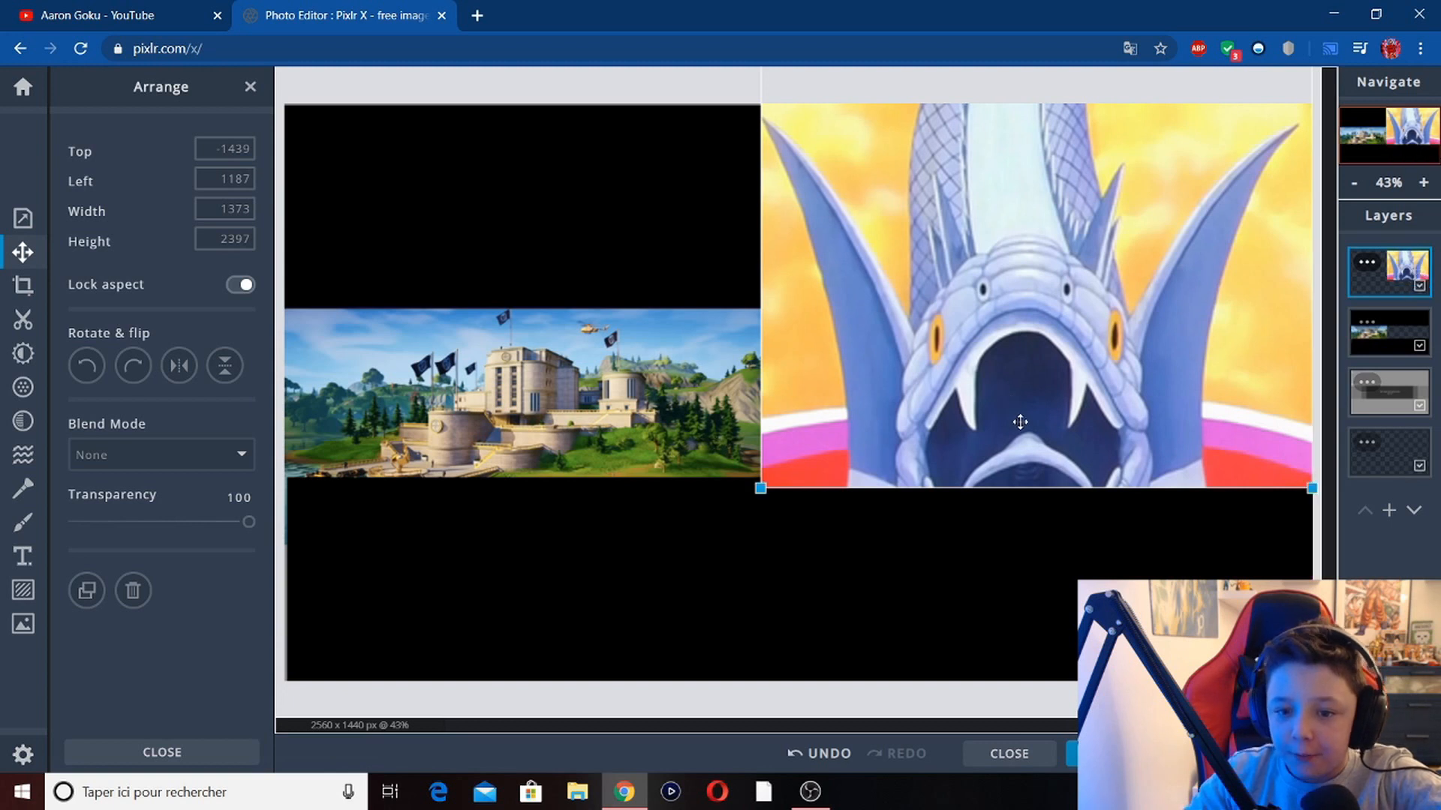
pyautogui.moveTo(930, 449); pyautogui.dragTo(932, 441)
pyautogui.click(706, 276)
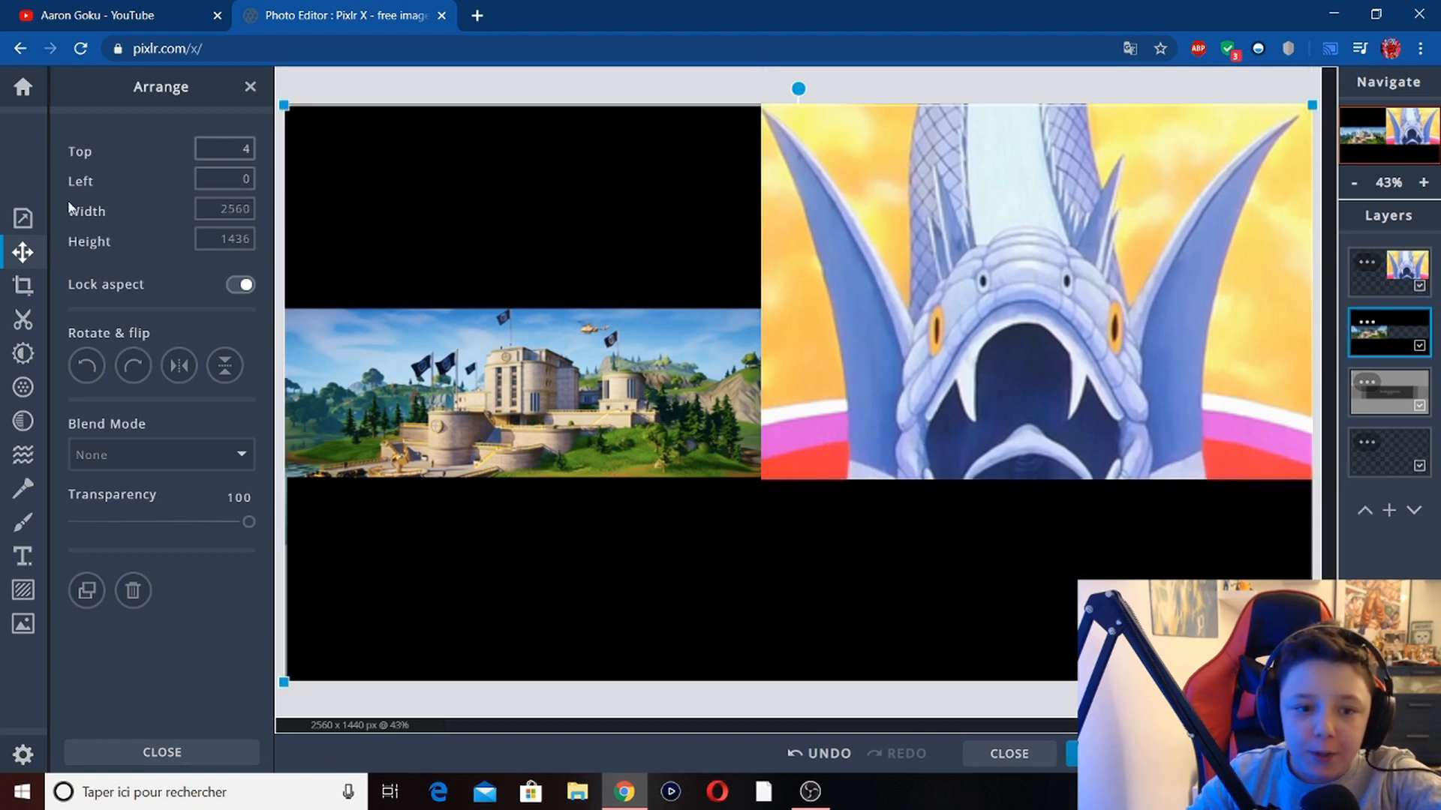
# Draw rectangles filled with black (#000000) on the serpent picture's layer, masking the areas above and below the central band.
pyautogui.click(22, 522)
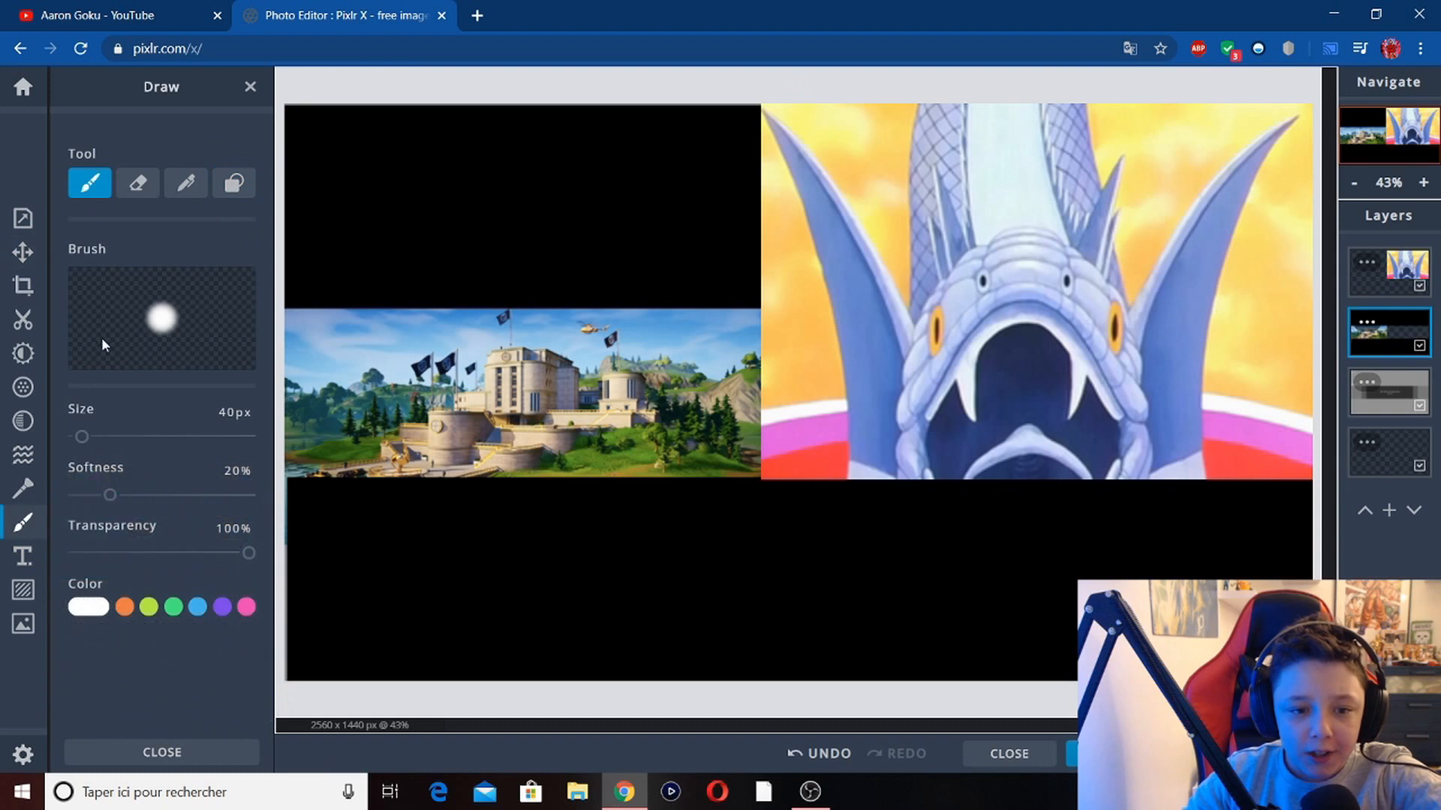
pyautogui.click(234, 183)
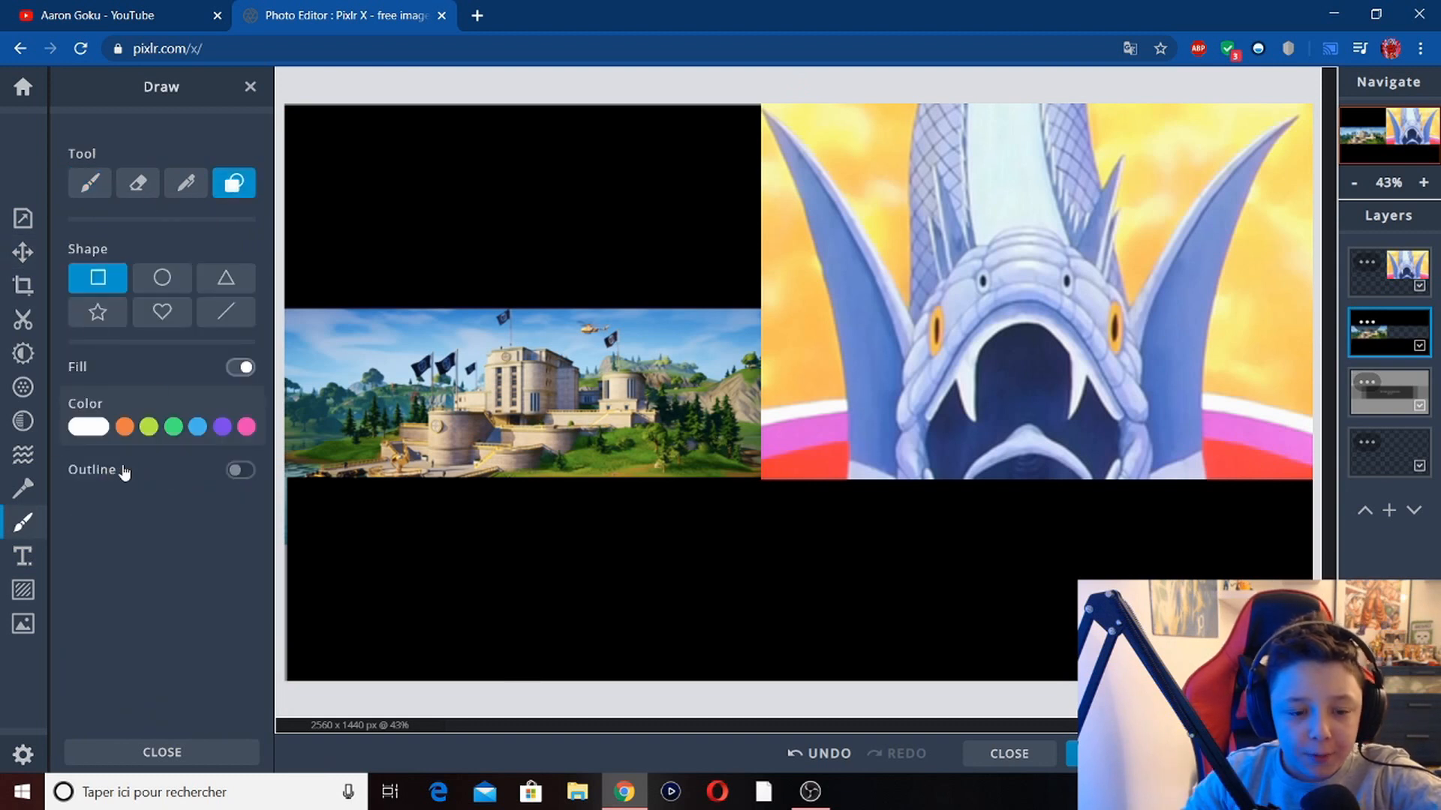
pyautogui.click(89, 426)
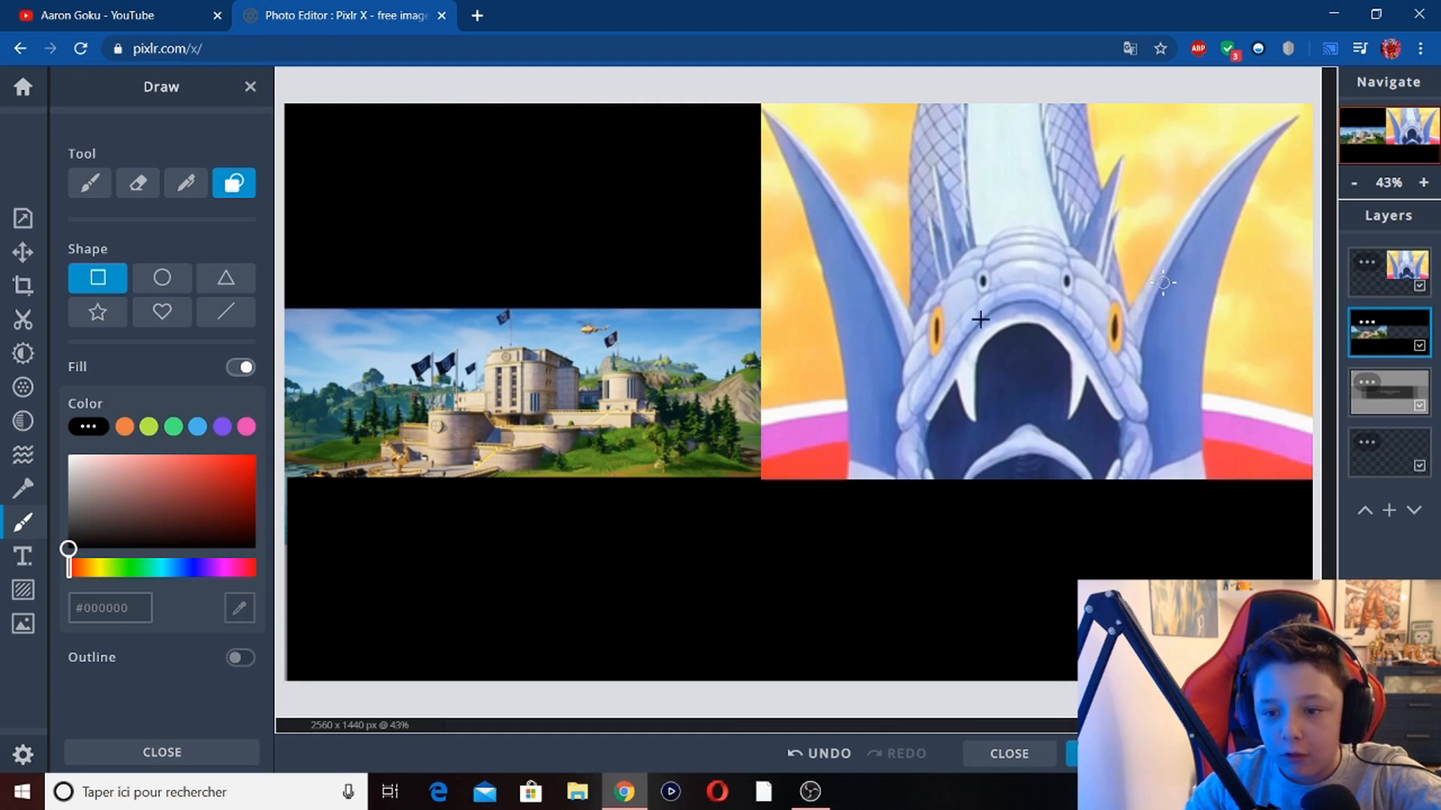
pyautogui.click(1385, 277)
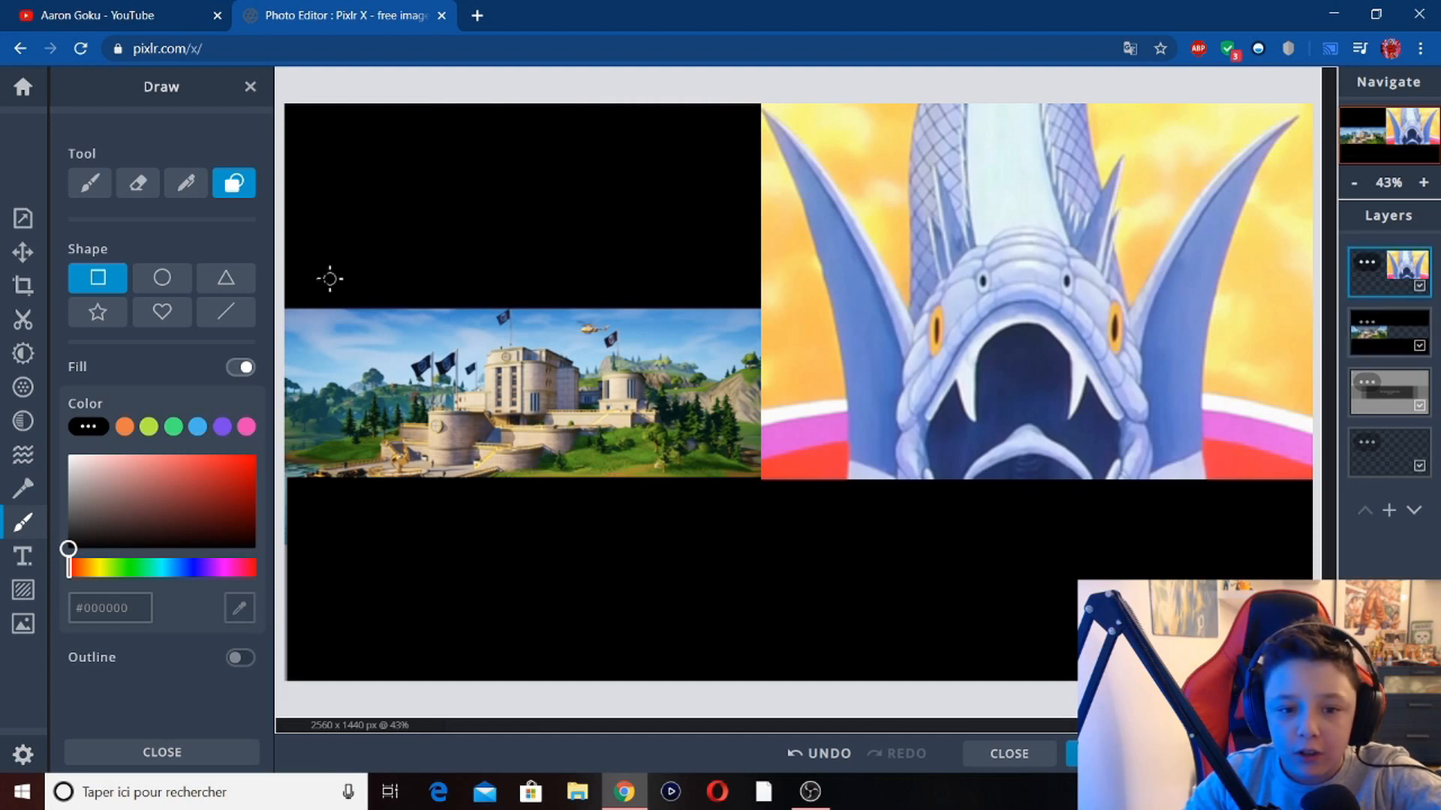
pyautogui.moveTo(467, 180); pyautogui.dragTo(1322, 308)
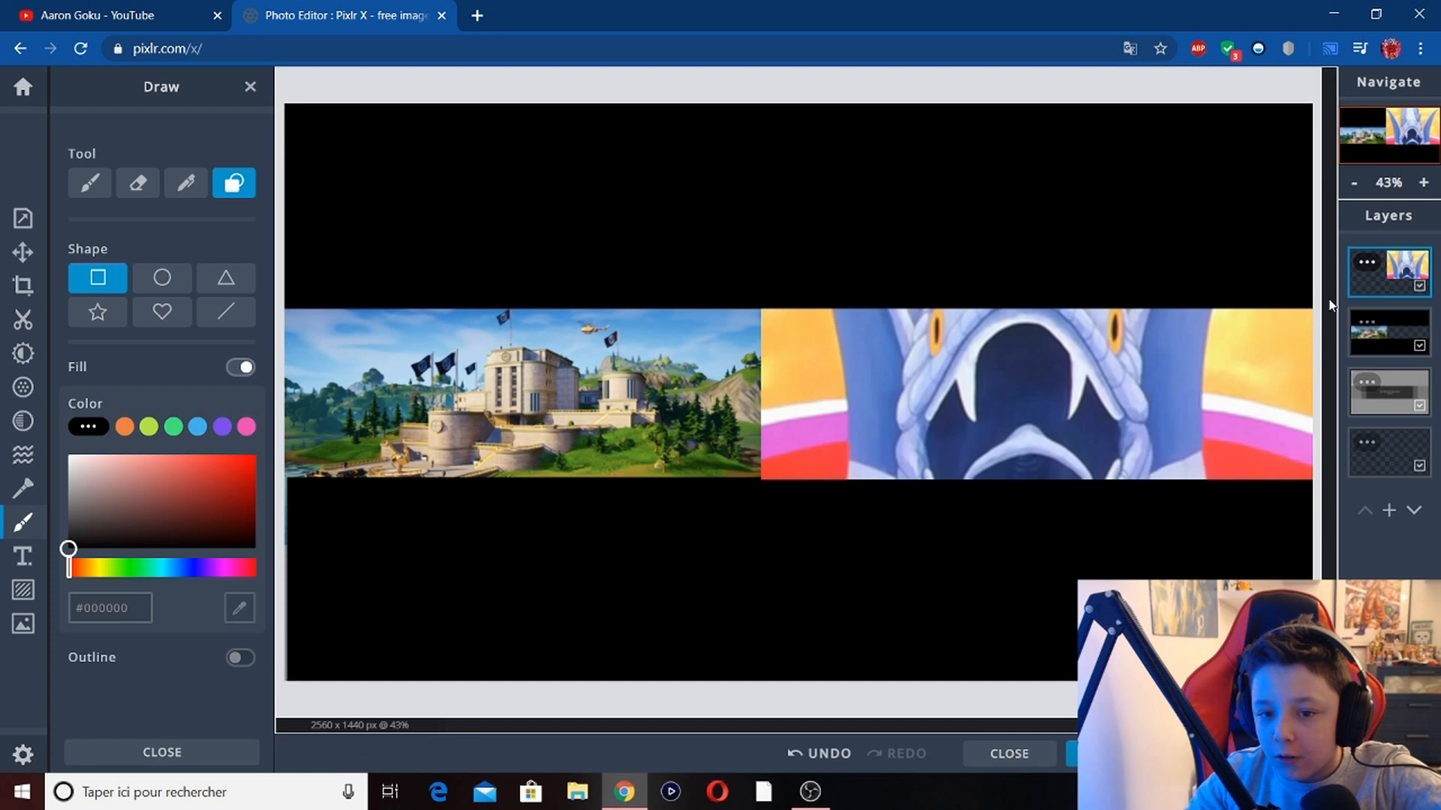
pyautogui.moveTo(1322, 309); pyautogui.dragTo(1322, 315)
pyautogui.moveTo(929, 481); pyautogui.dragTo(1317, 477)
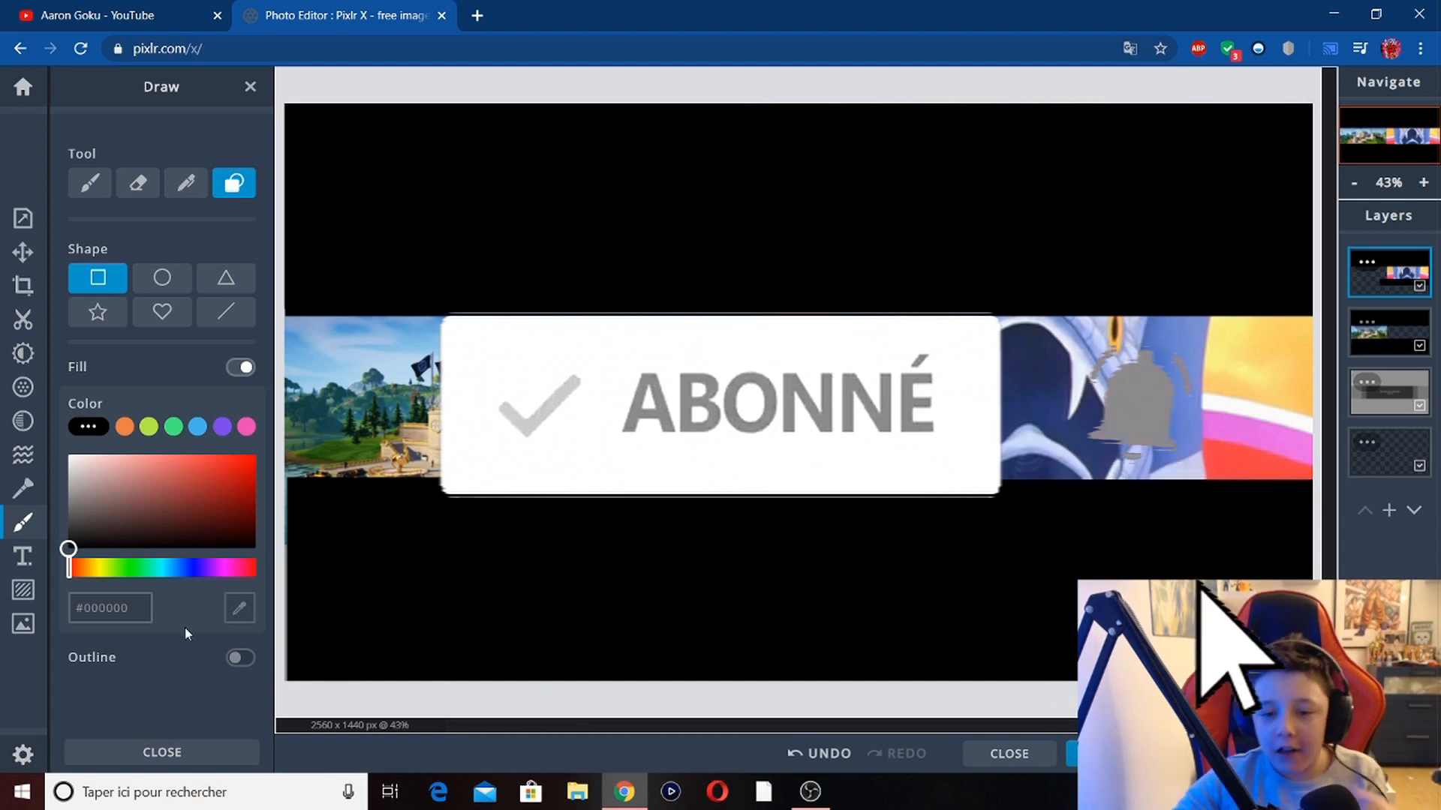
# Insert the "goku-super-saiyan-blue" dbz-png picture from the Desktop as a new image layer.
pyautogui.click(22, 253)
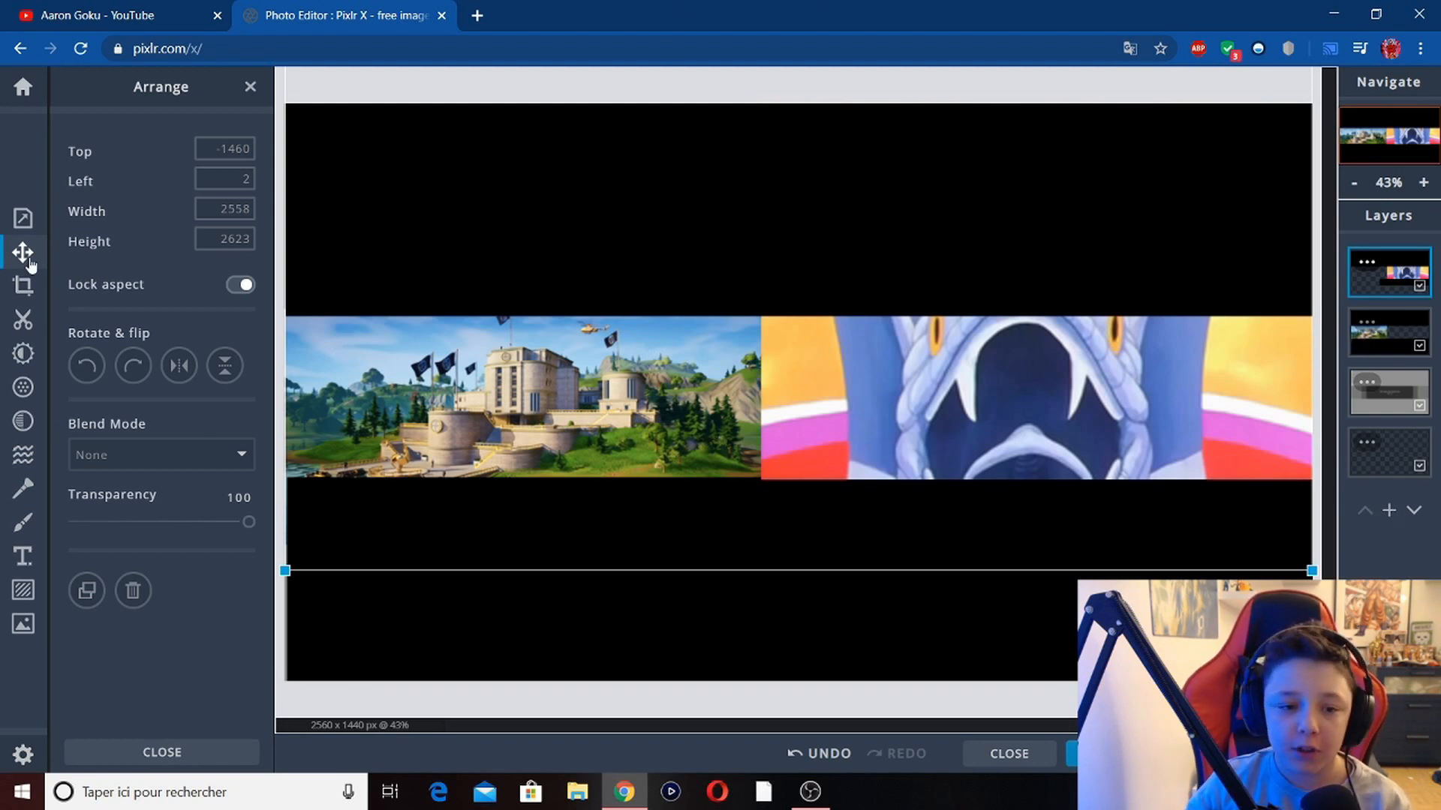
pyautogui.click(23, 298)
pyautogui.click(23, 253)
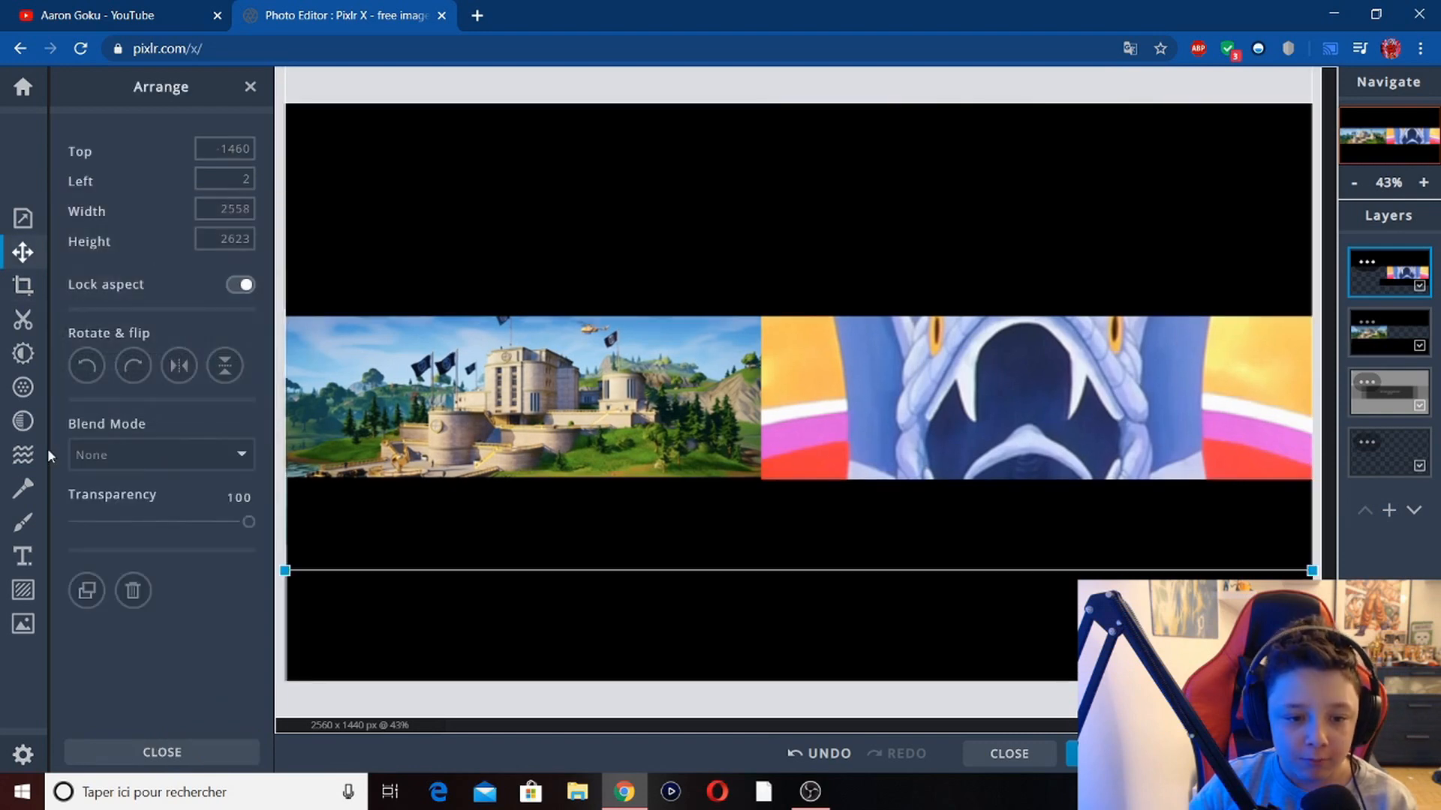
pyautogui.click(1391, 511)
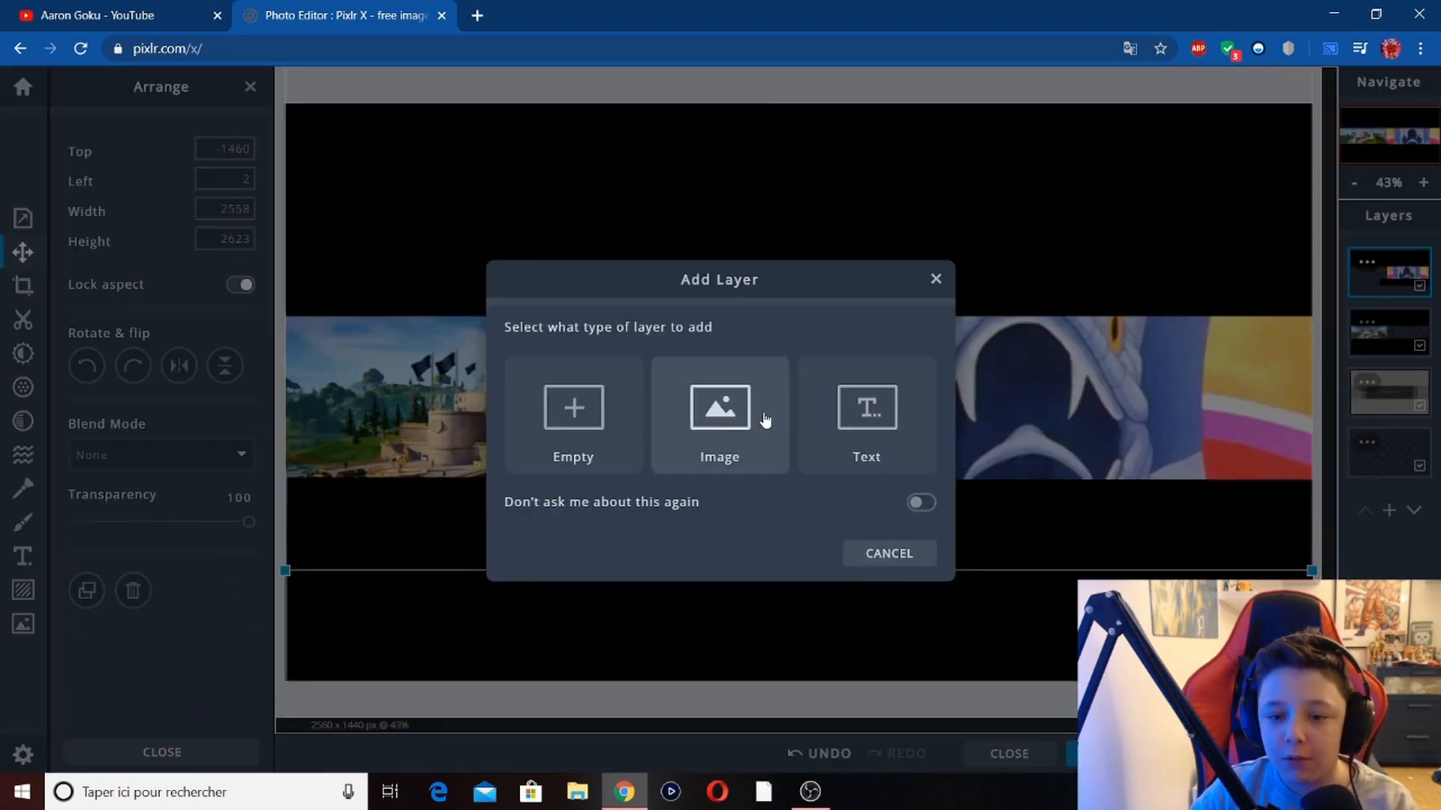
pyautogui.click(764, 411)
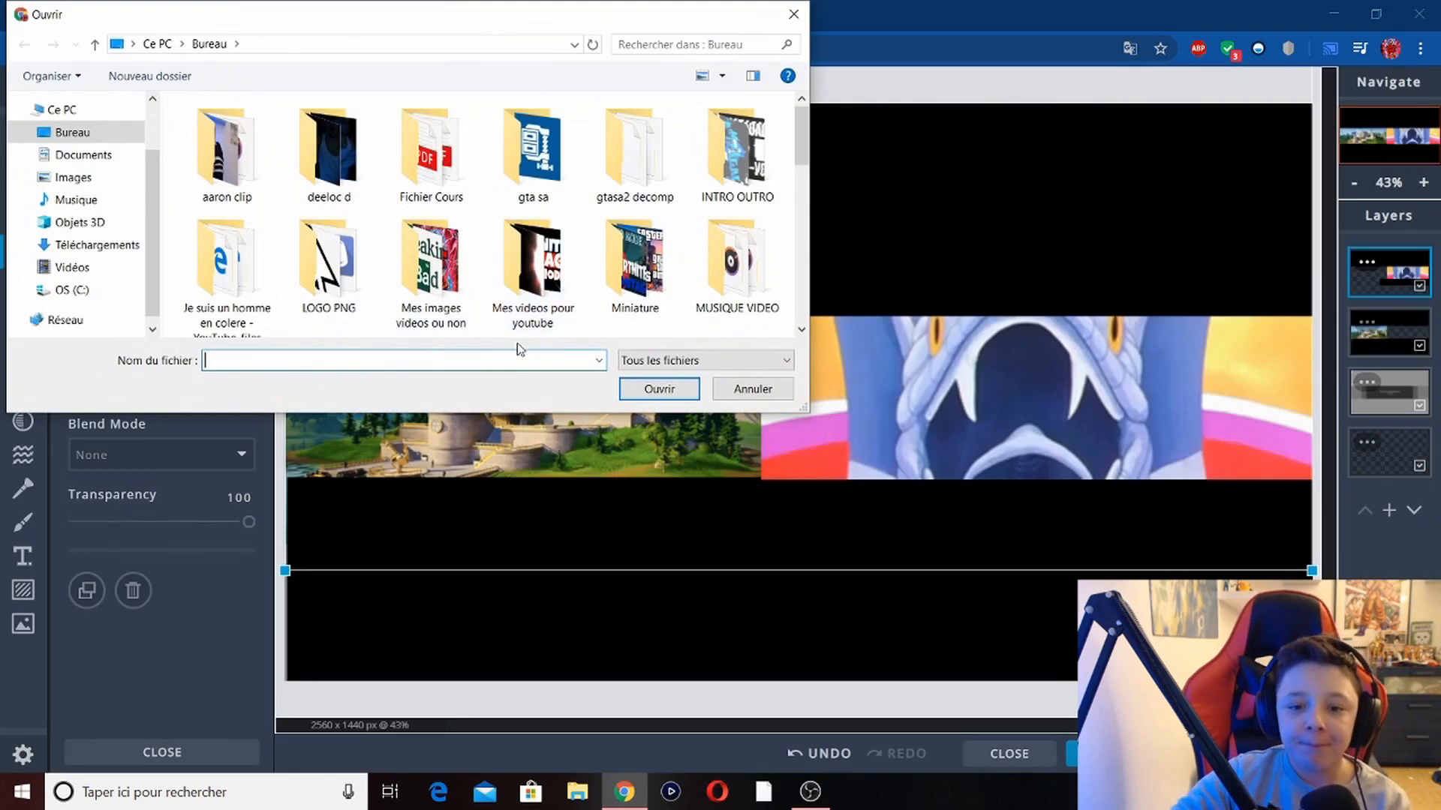
pyautogui.scroll(-10, 558, 246)
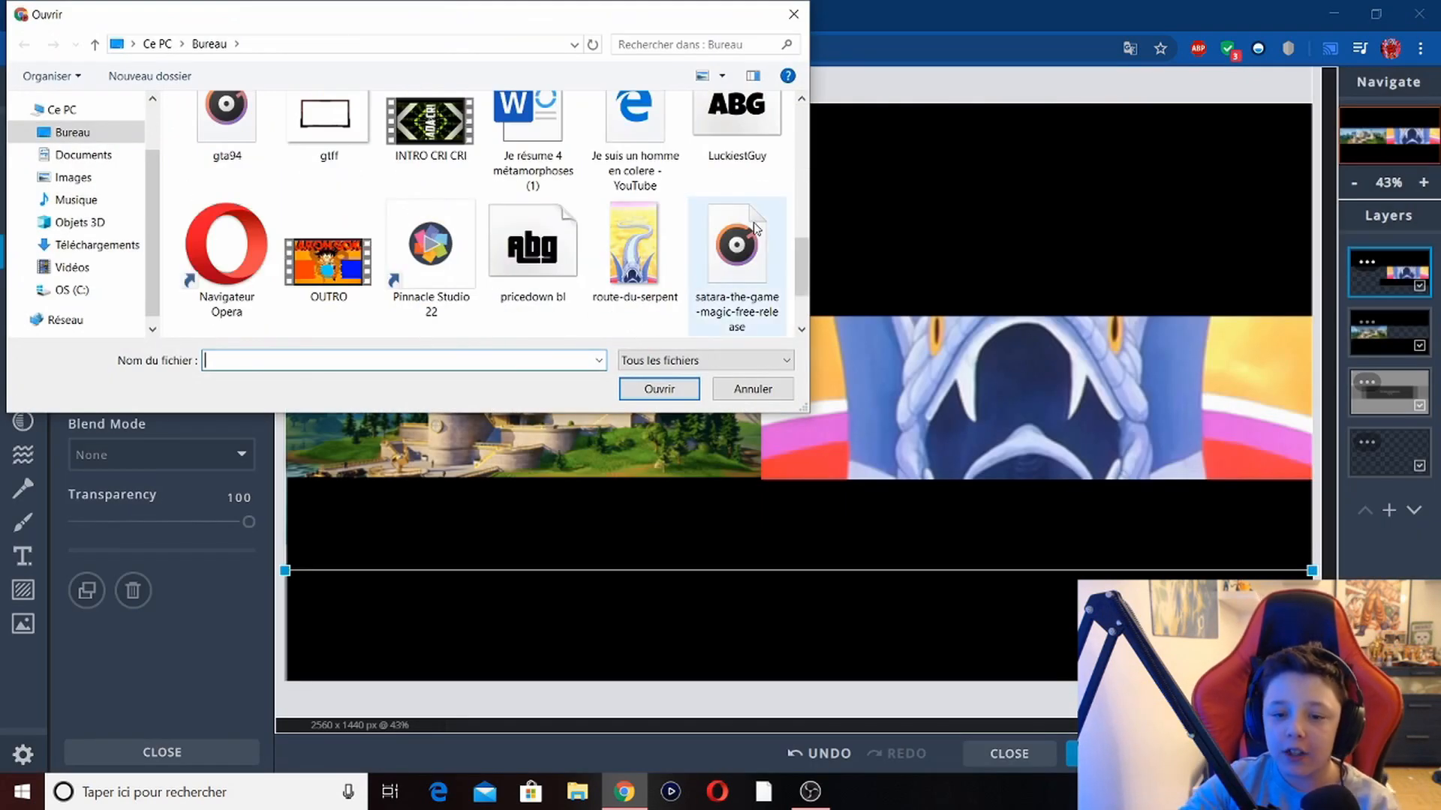
pyautogui.scroll(5, 695, 251)
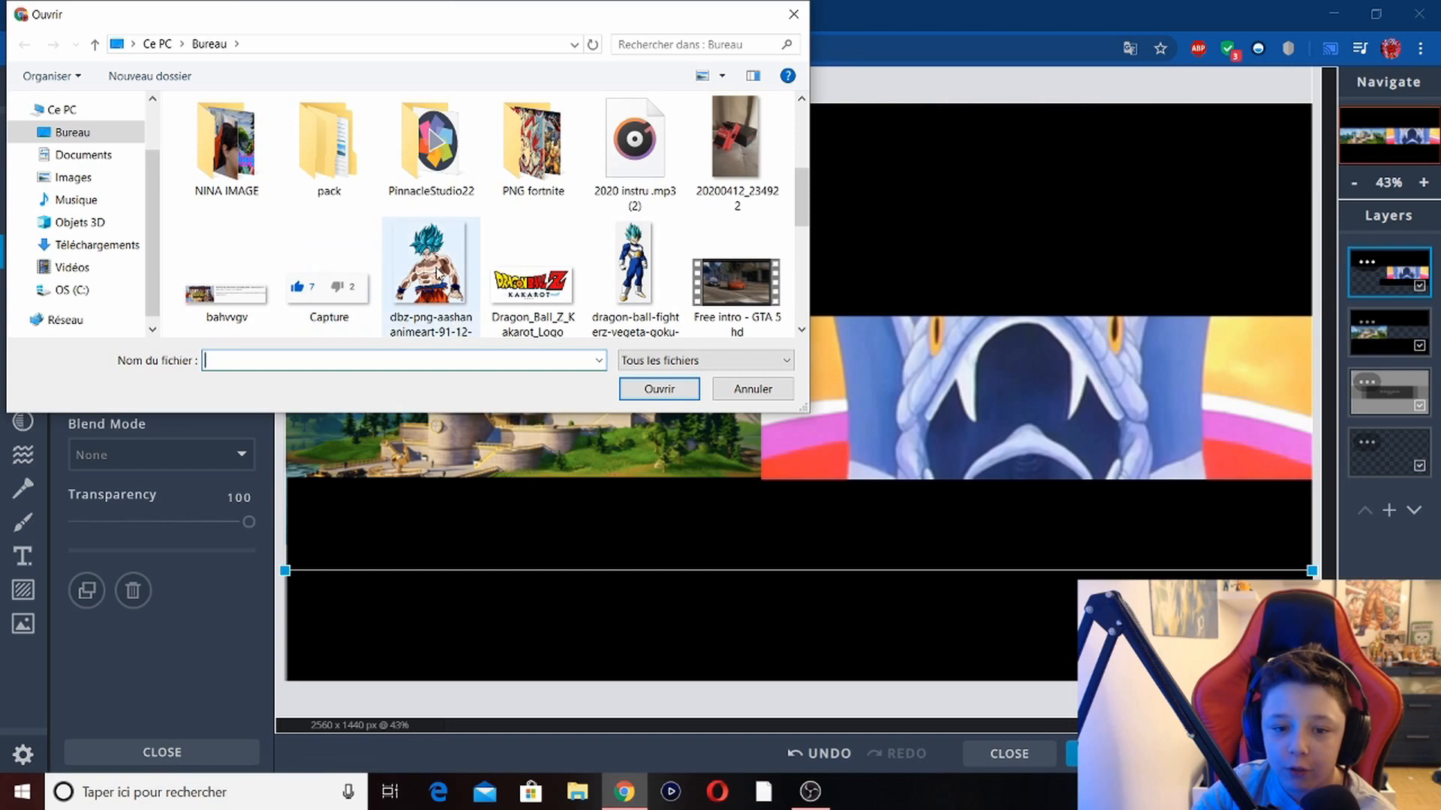
pyautogui.doubleClick(438, 274)
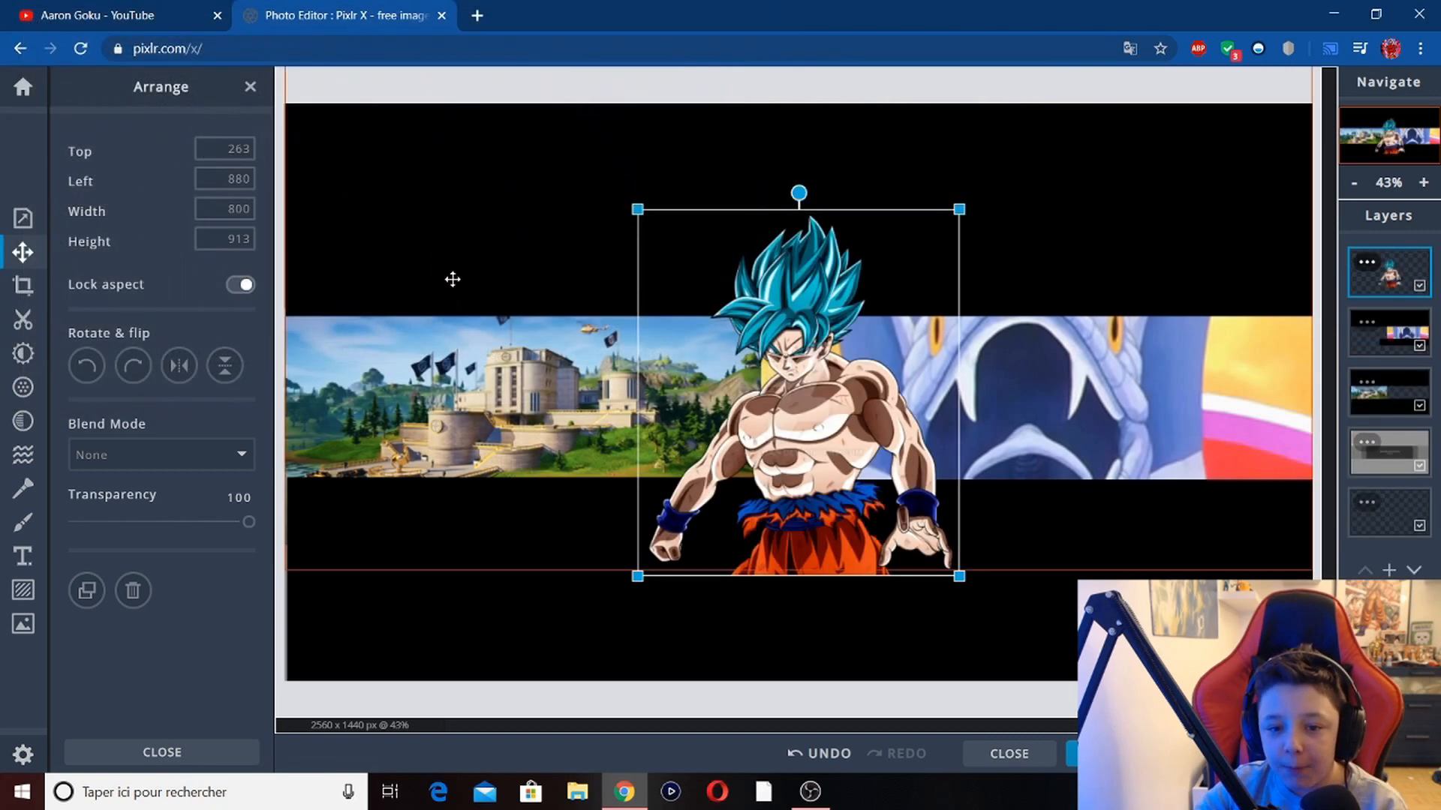
# Shrink the Goku character to about 379 x 433 and place it over the serpent picture, about 504 px from the top and 1350 px from the left.
pyautogui.moveTo(922, 430); pyautogui.dragTo(926, 325)
pyautogui.moveTo(996, 278); pyautogui.dragTo(909, 431)
pyautogui.moveTo(838, 264); pyautogui.dragTo(871, 337)
pyautogui.moveTo(979, 407); pyautogui.dragTo(918, 412)
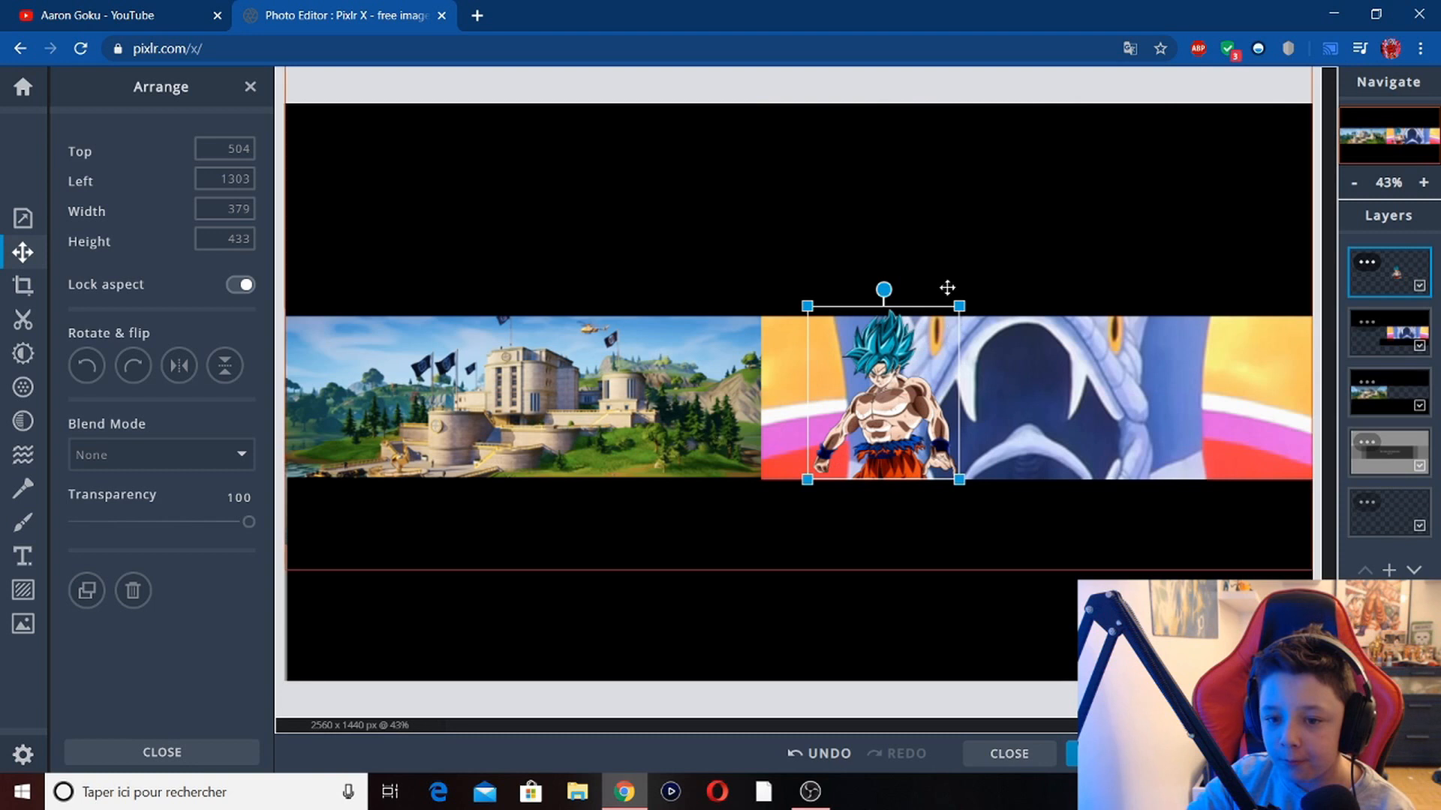
pyautogui.click(947, 235)
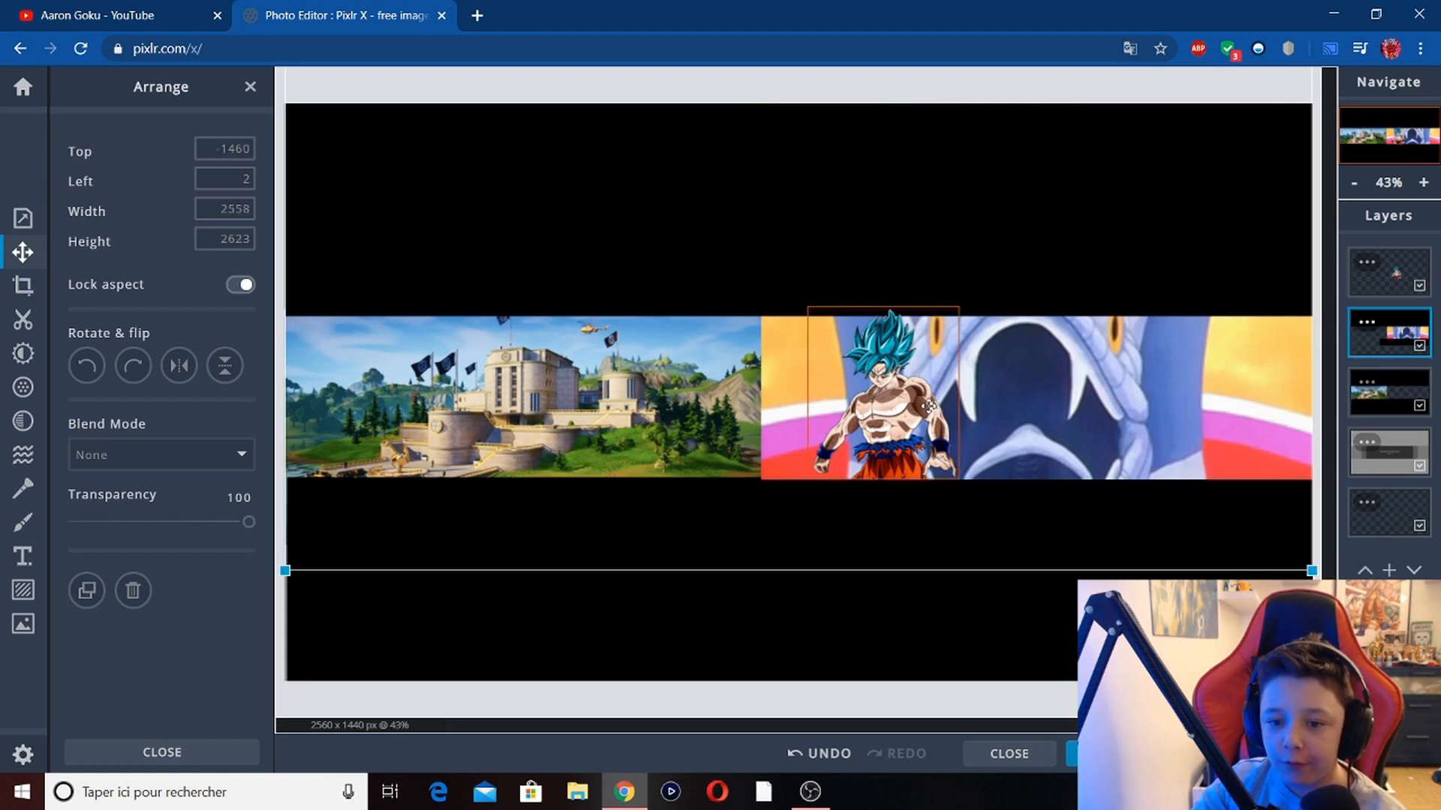
pyautogui.moveTo(927, 405); pyautogui.dragTo(946, 408)
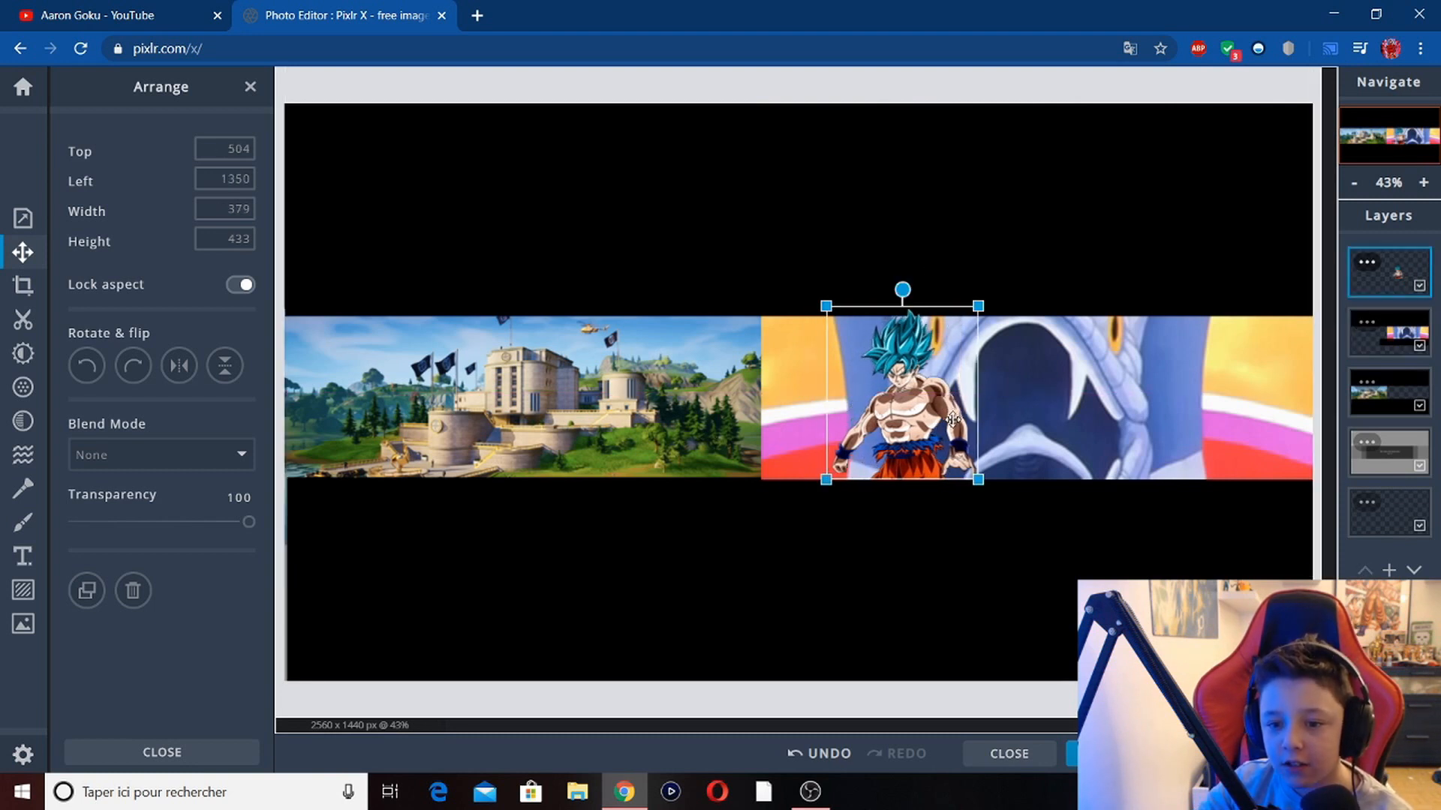
pyautogui.click(1041, 245)
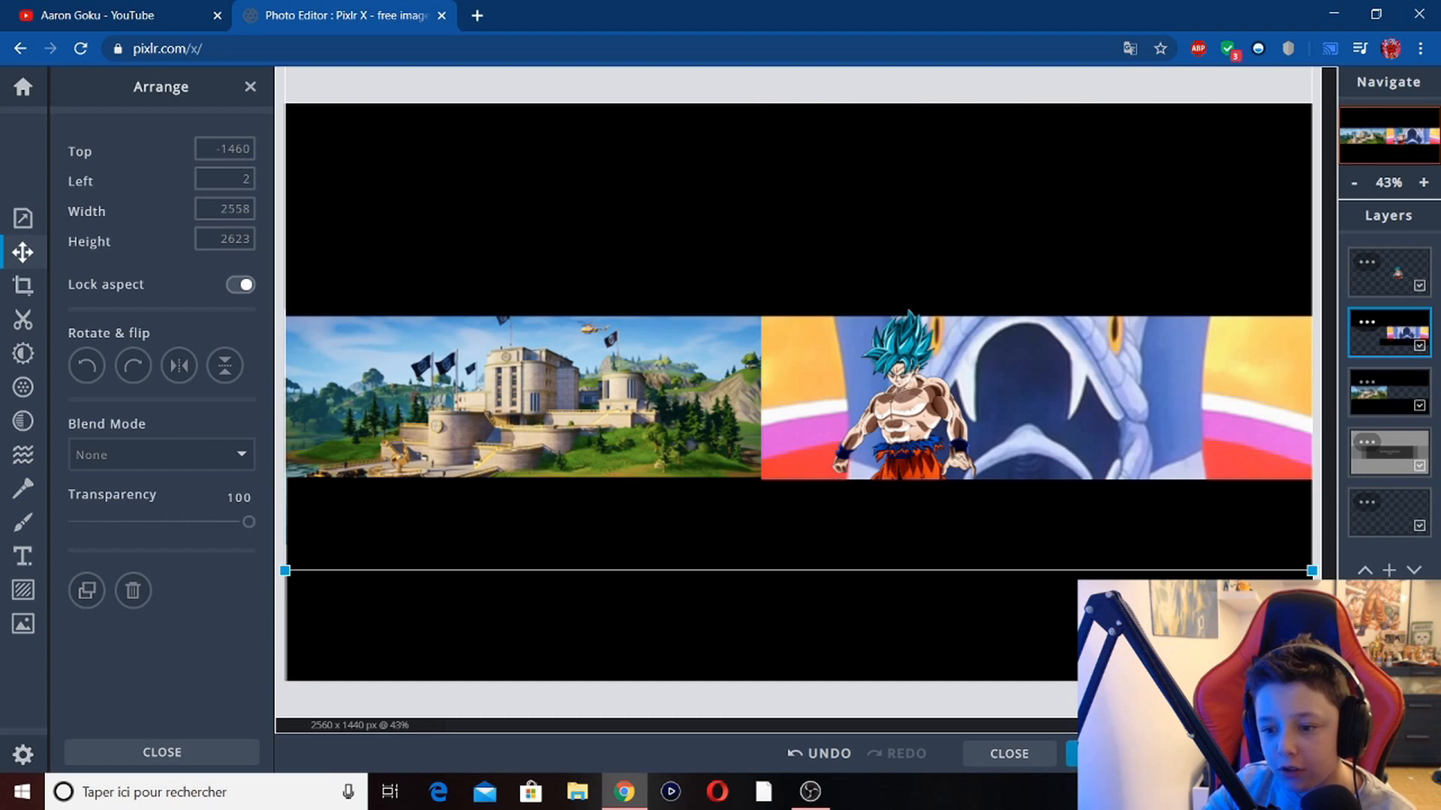
# Insert the Desktop's "dragon-ball-fighterz-vegeta-goku-gohan-frieza-goku-png-clip-art" picture as a new image layer.
pyautogui.click(1389, 570)
pyautogui.click(678, 389)
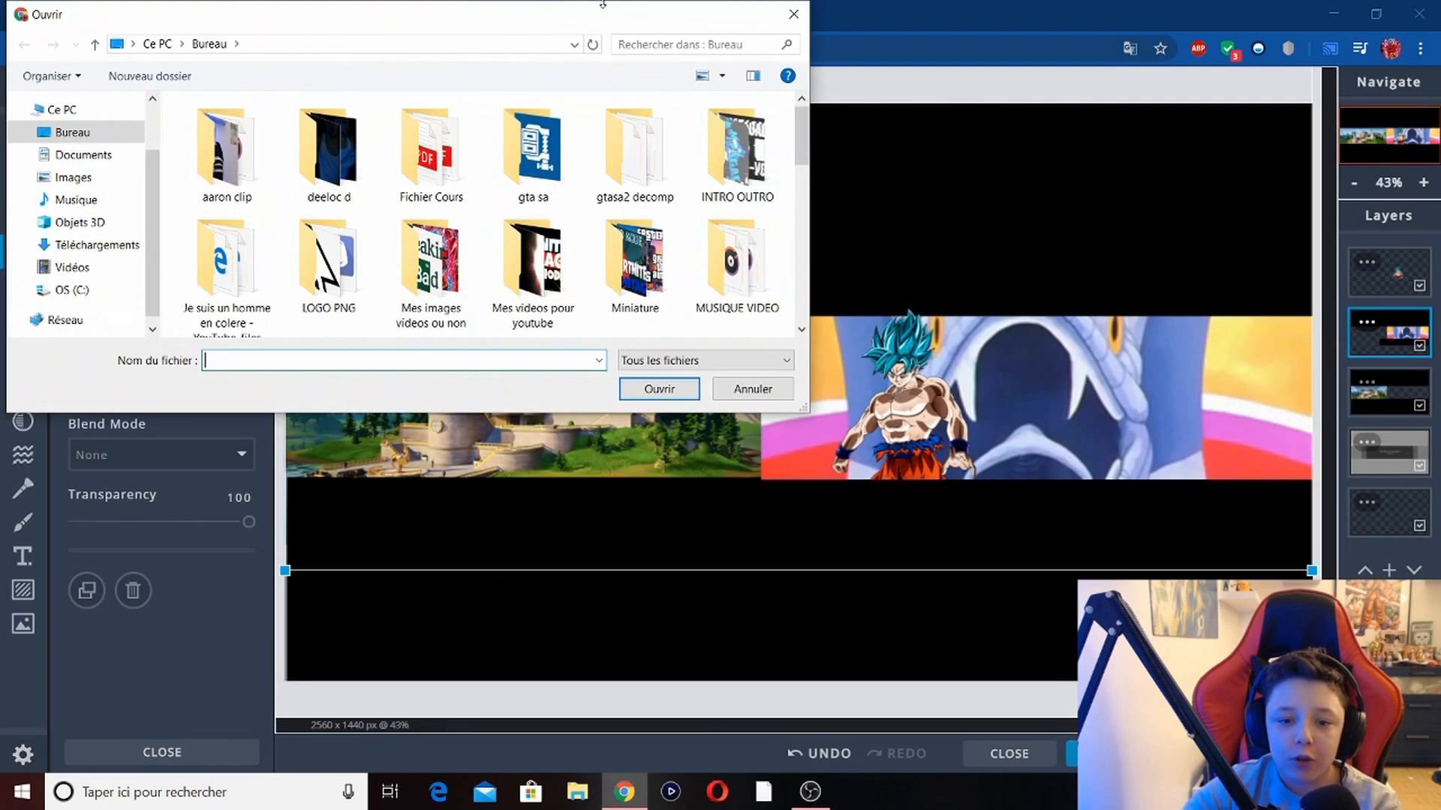
pyautogui.scroll(-3, 710, 272)
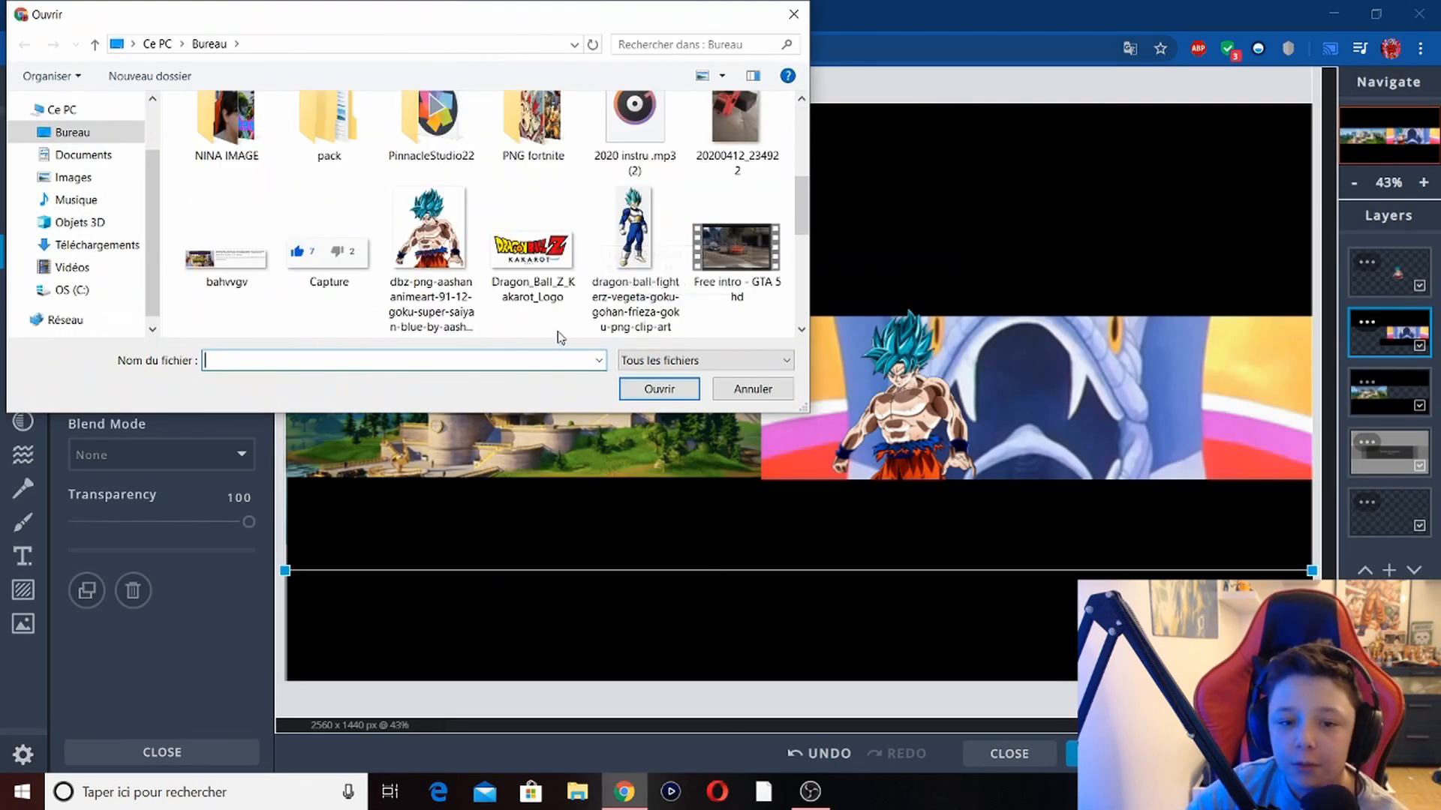
pyautogui.doubleClick(646, 263)
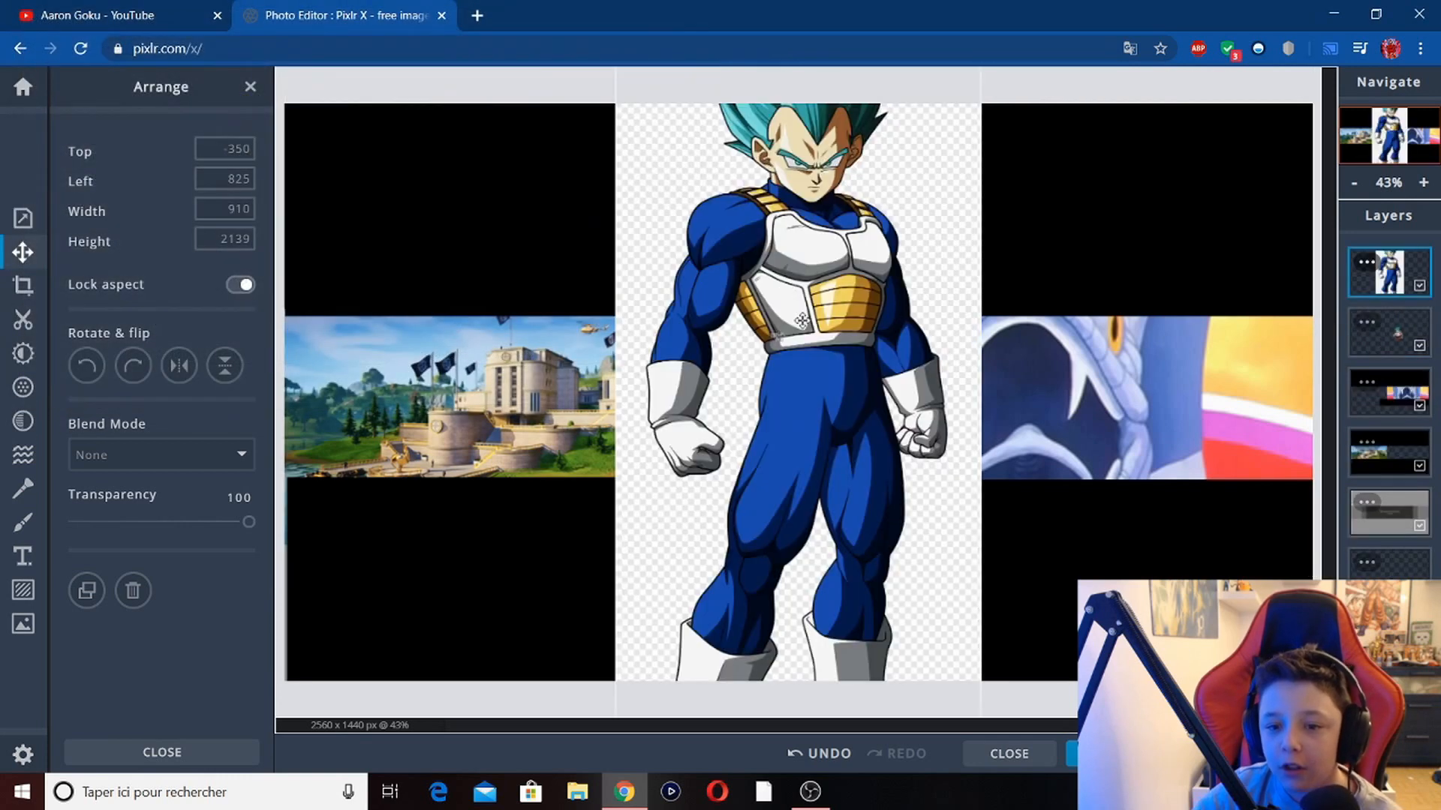
# Shrink the Vegeta picture to about 613 x 1441 and position it to fit within the canvas height.
pyautogui.moveTo(802, 322); pyautogui.dragTo(813, 288)
pyautogui.moveTo(863, 508); pyautogui.dragTo(859, 303)
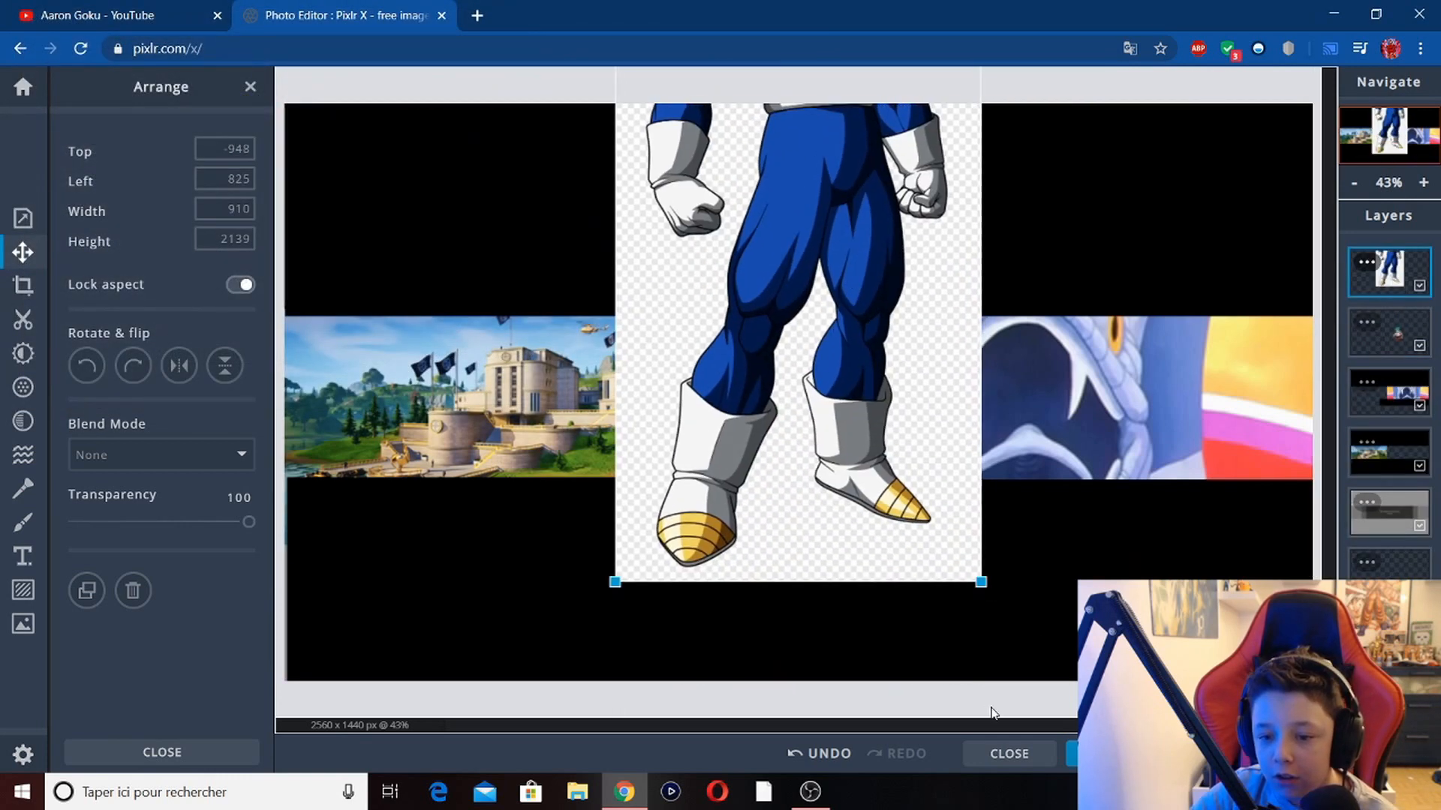
pyautogui.moveTo(981, 582); pyautogui.dragTo(854, 434)
pyautogui.moveTo(736, 224); pyautogui.dragTo(761, 604)
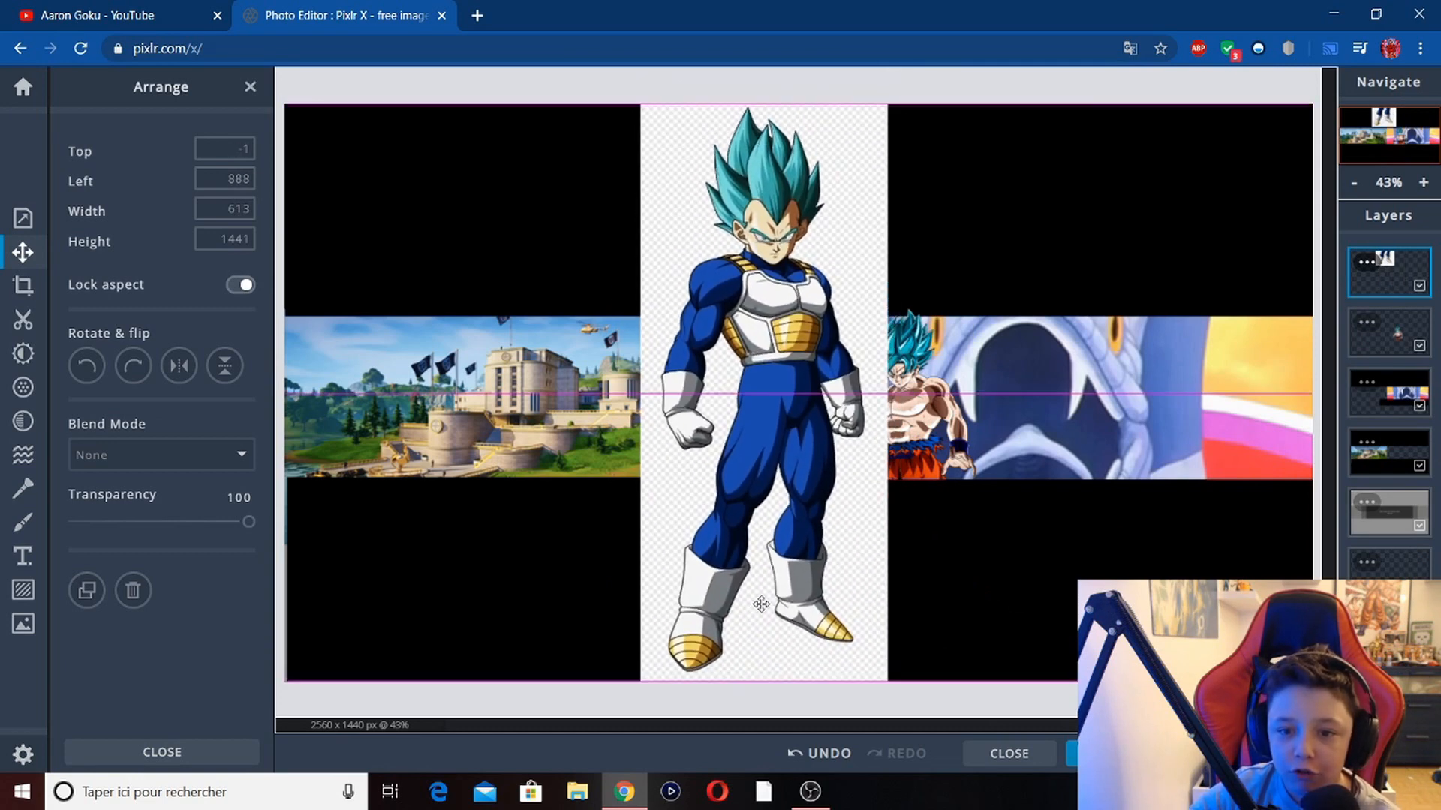
# Remove the checkered background around Vegeta with the magic wand cutout in Remove mode at tolerance 32.
pyautogui.click(29, 316)
pyautogui.click(142, 234)
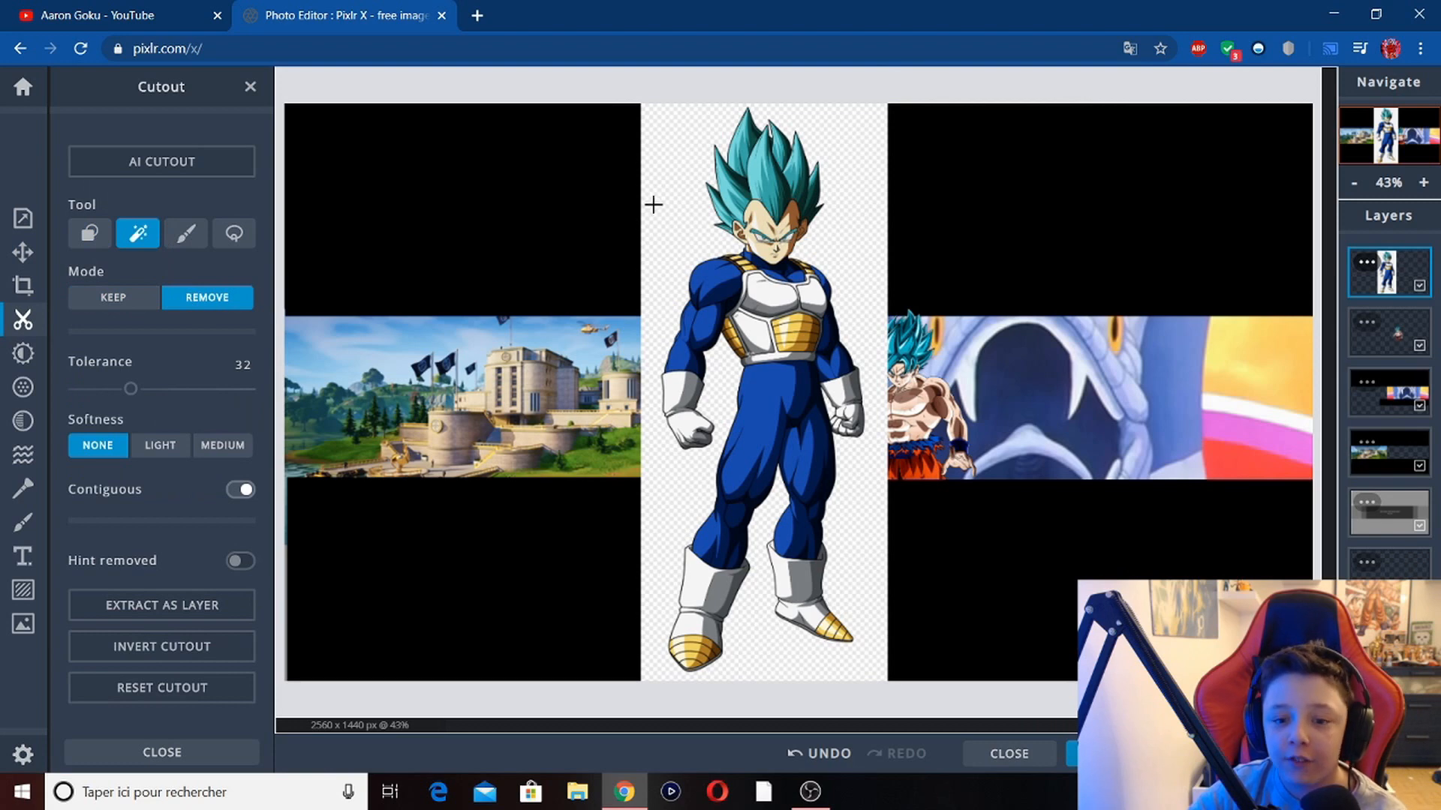
pyautogui.click(676, 203)
pyautogui.click(22, 253)
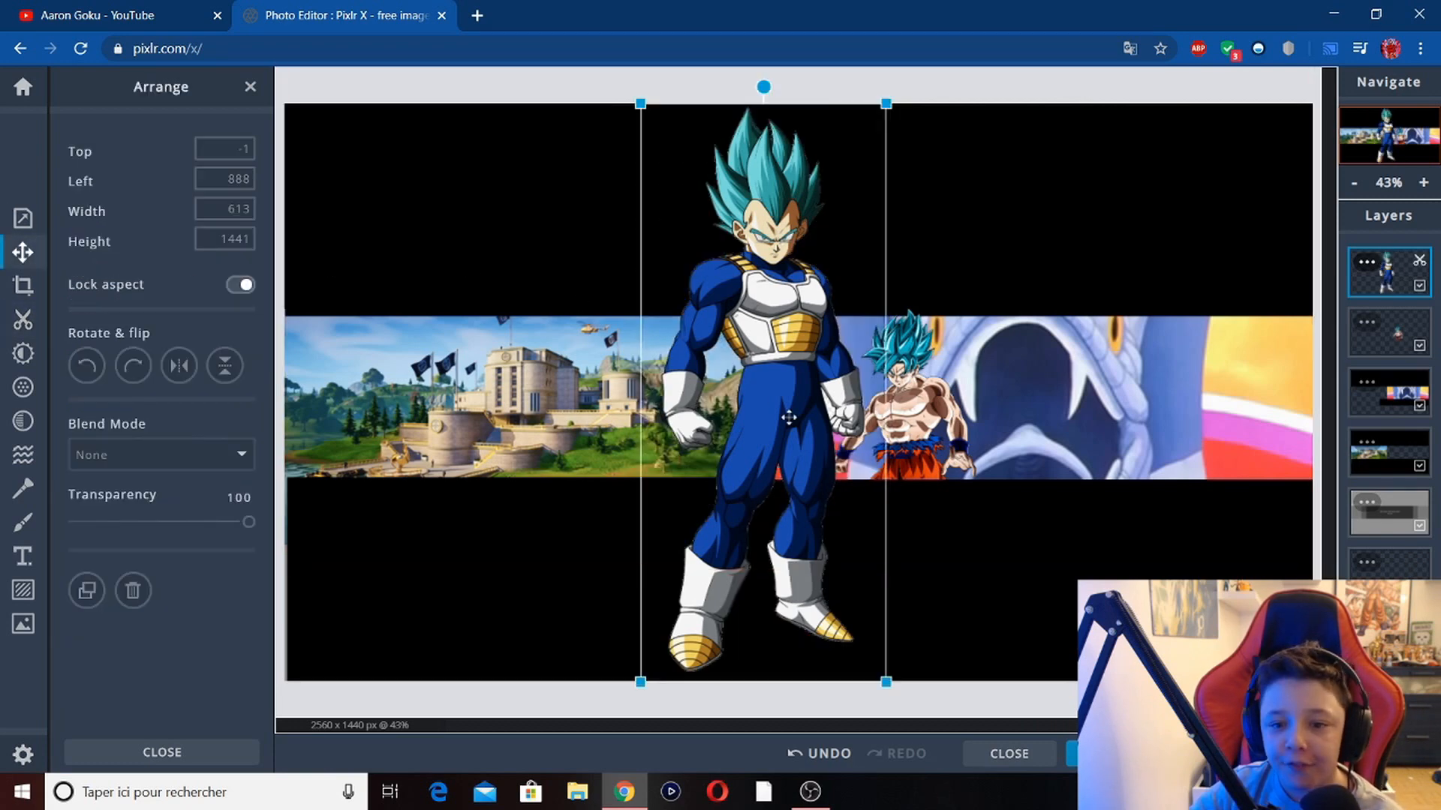
# Resize the Vegeta character to about 596 x 1401 and place it over Goku, about 1237 px from the left.
pyautogui.moveTo(711, 587); pyautogui.dragTo(756, 422)
pyautogui.moveTo(681, 517); pyautogui.dragTo(818, 193)
pyautogui.moveTo(888, 147); pyautogui.dragTo(1105, 430)
pyautogui.moveTo(1035, 478); pyautogui.dragTo(1071, 312)
pyautogui.moveTo(1132, 265); pyautogui.dragTo(1161, 389)
pyautogui.moveTo(1100, 322); pyautogui.dragTo(832, 262)
pyautogui.moveTo(956, 263); pyautogui.dragTo(980, 589)
pyautogui.moveTo(1025, 398); pyautogui.dragTo(1007, 139)
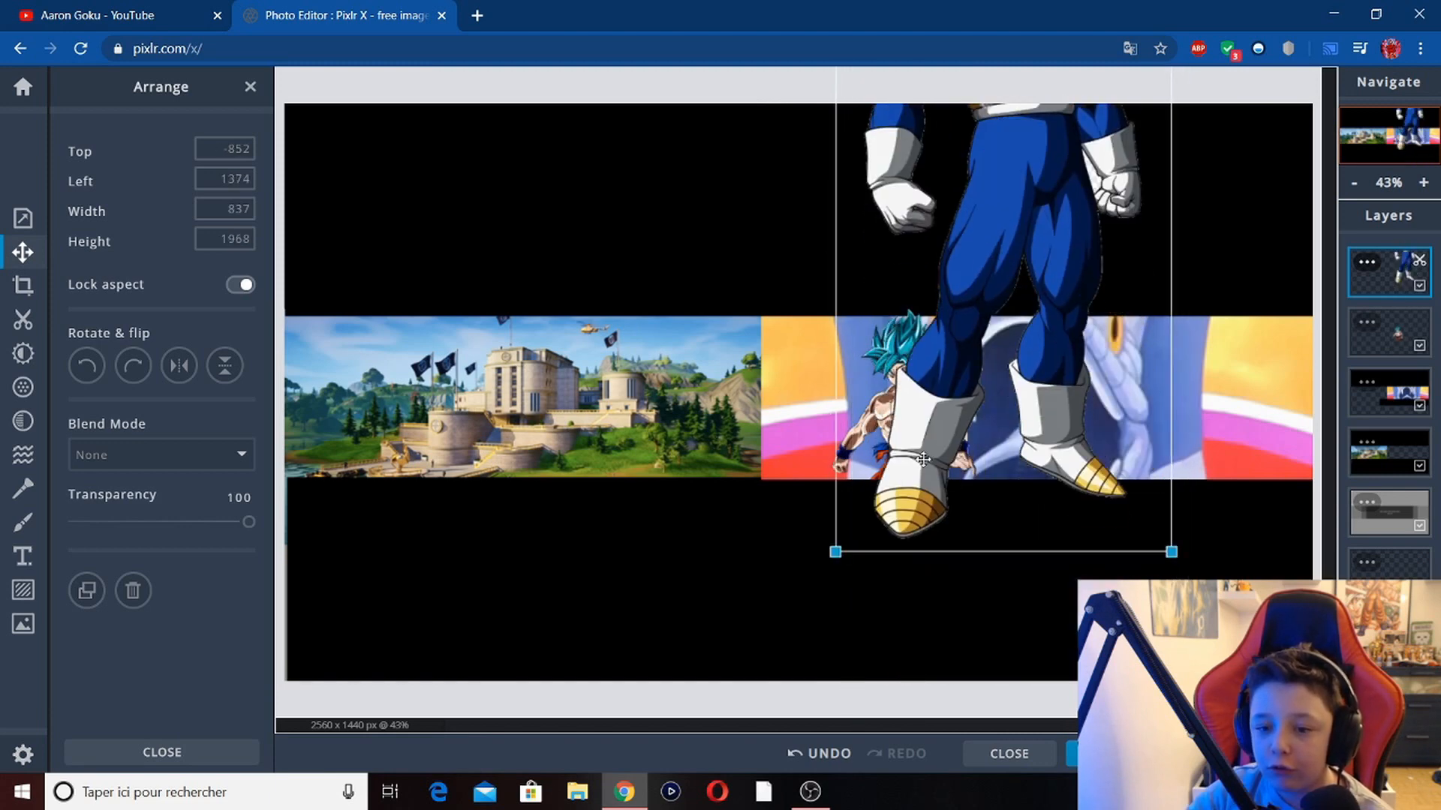
pyautogui.moveTo(836, 550); pyautogui.dragTo(932, 324)
pyautogui.moveTo(1044, 246); pyautogui.dragTo(893, 579)
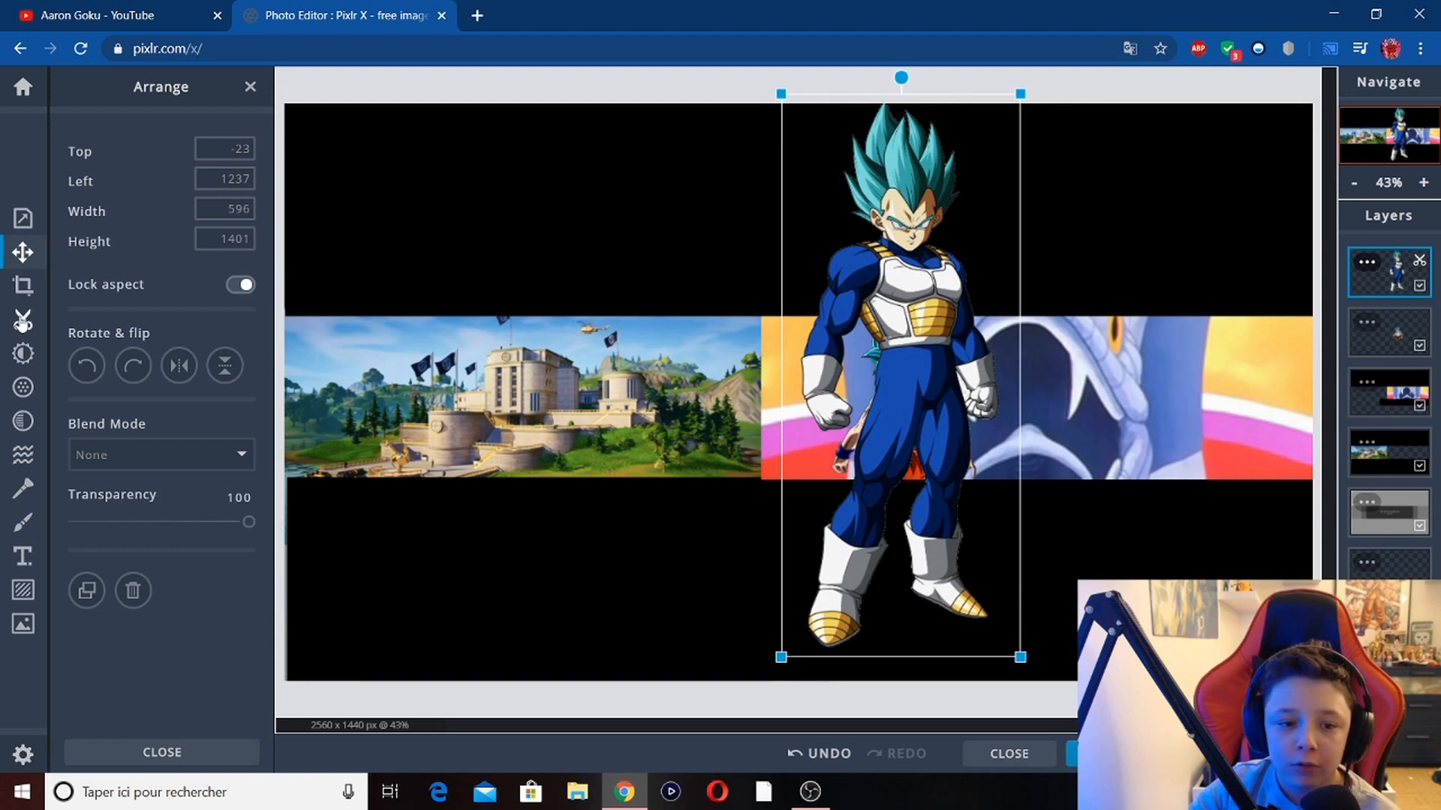
# Cut away Vegeta's body below the chest with rectangular shape cutouts in Remove mode.
pyautogui.click(23, 319)
pyautogui.click(206, 298)
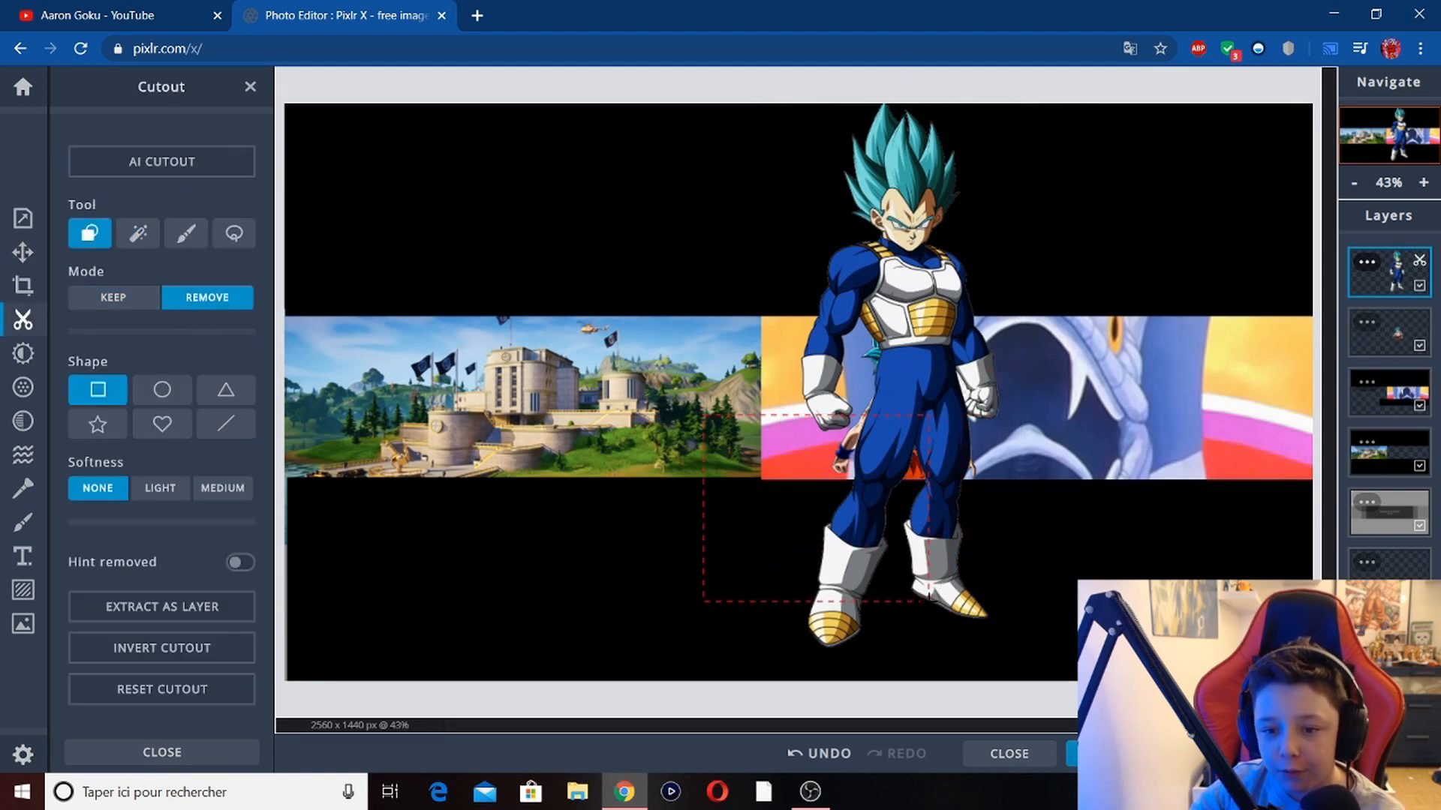
pyautogui.moveTo(1028, 589); pyautogui.dragTo(984, 566)
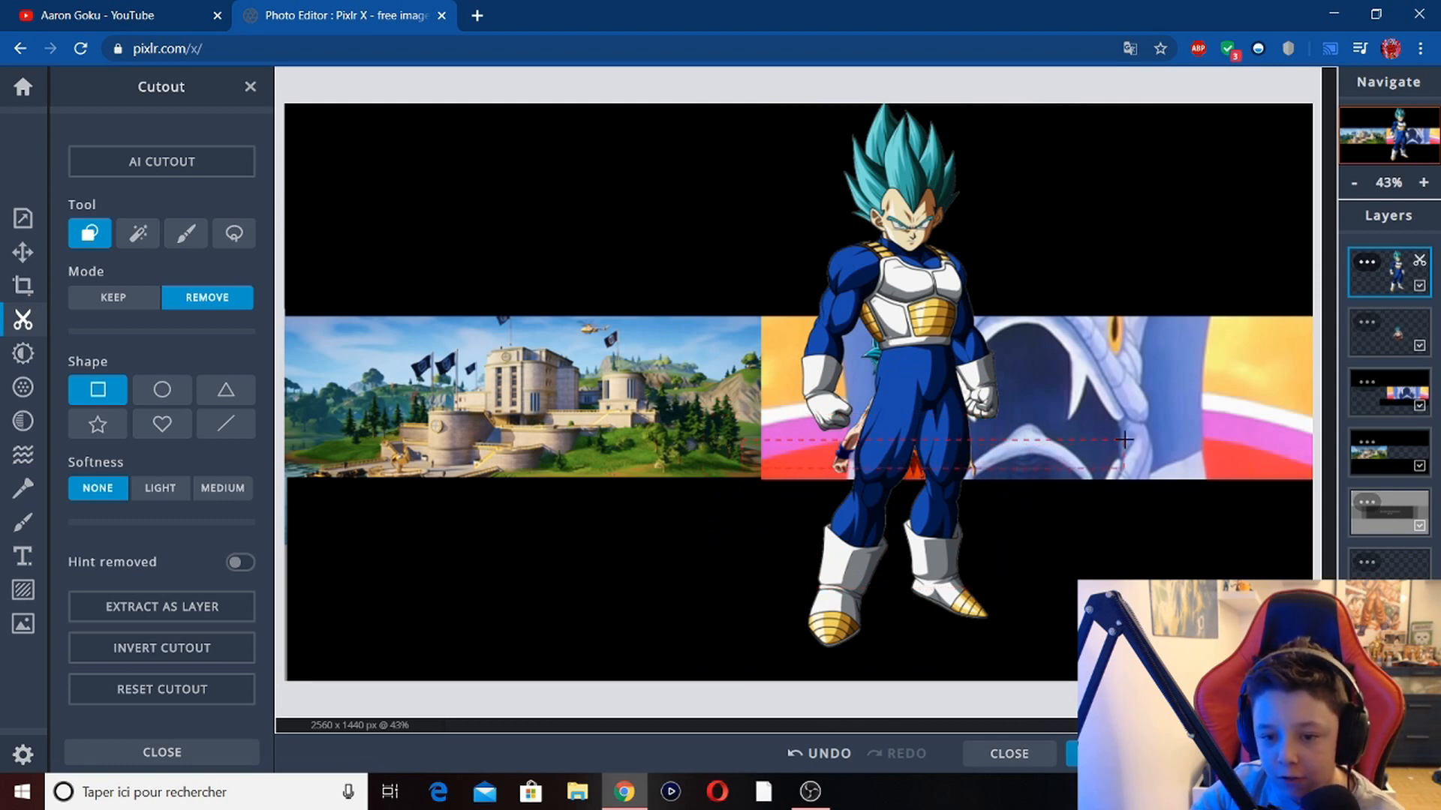
pyautogui.moveTo(1123, 439); pyautogui.dragTo(1122, 440)
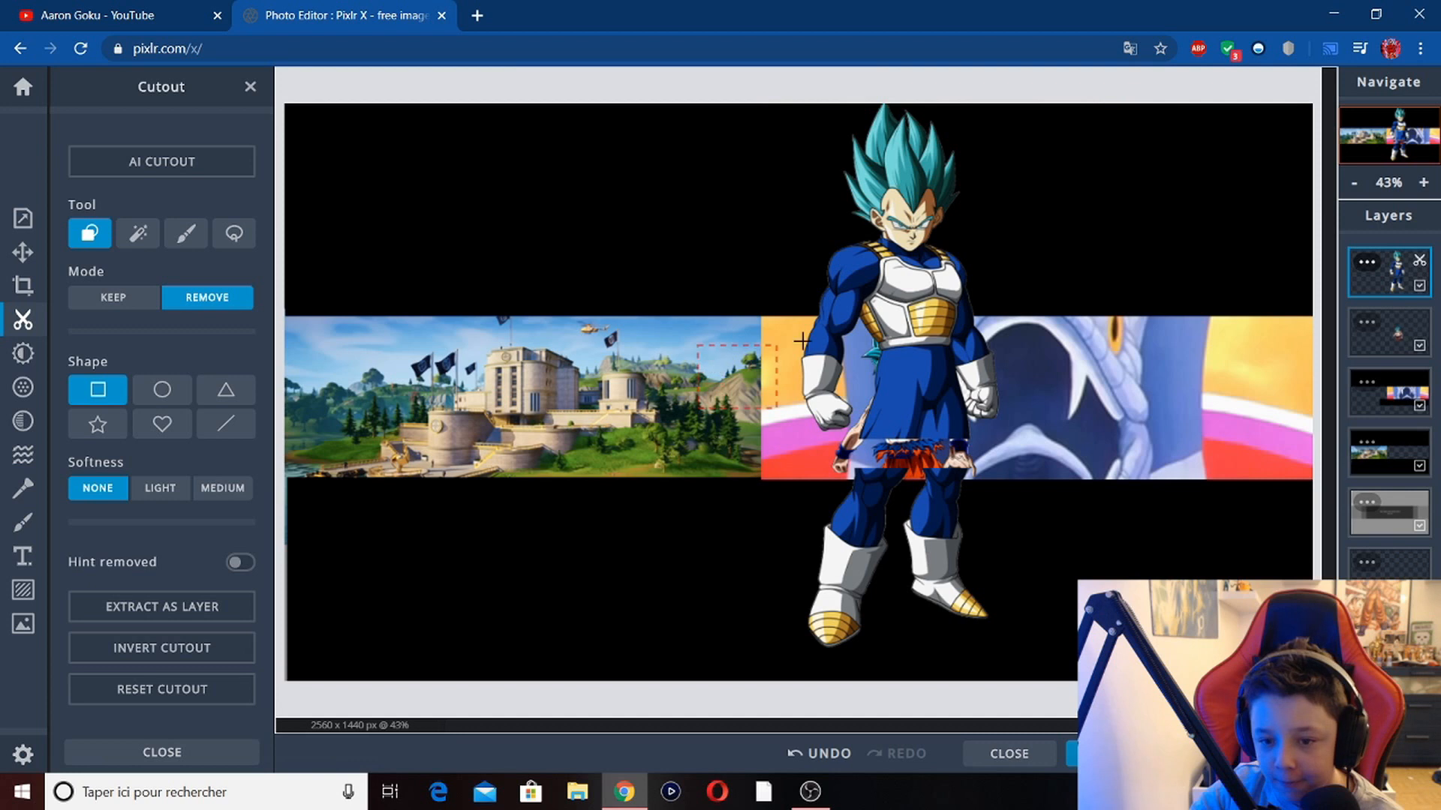
pyautogui.moveTo(1074, 358); pyautogui.dragTo(1098, 352)
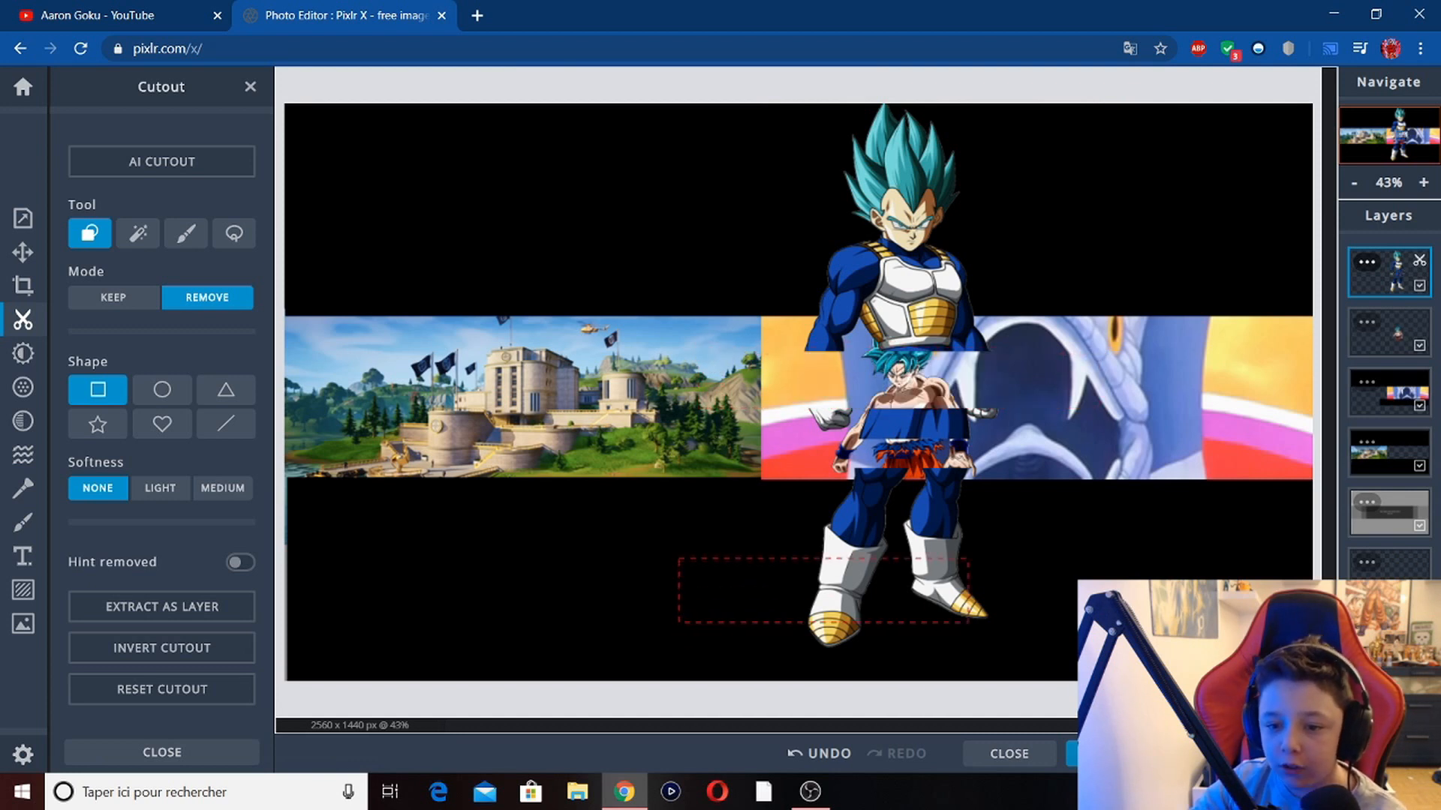
pyautogui.moveTo(1161, 401); pyautogui.dragTo(1161, 401)
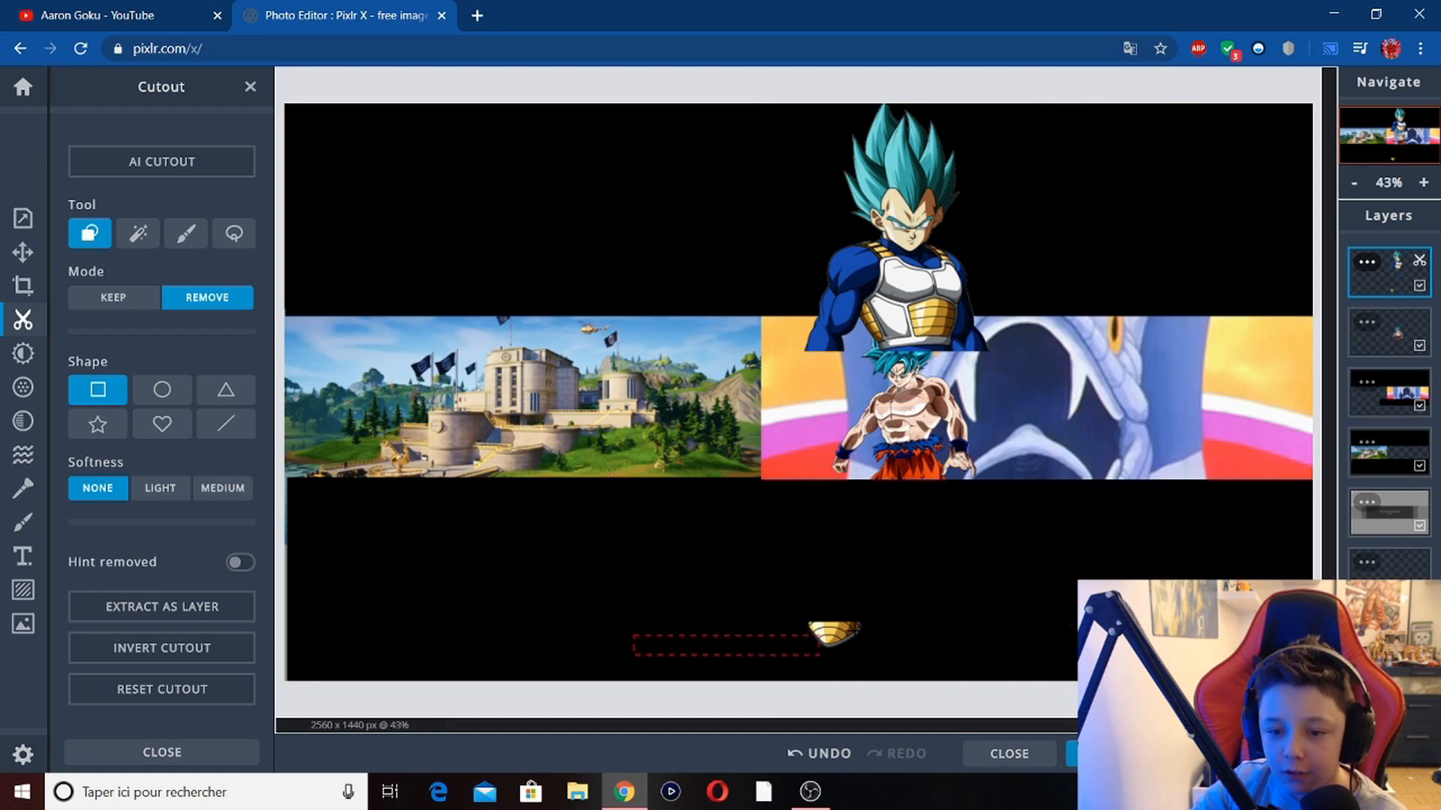
pyautogui.moveTo(772, 640); pyautogui.dragTo(893, 600)
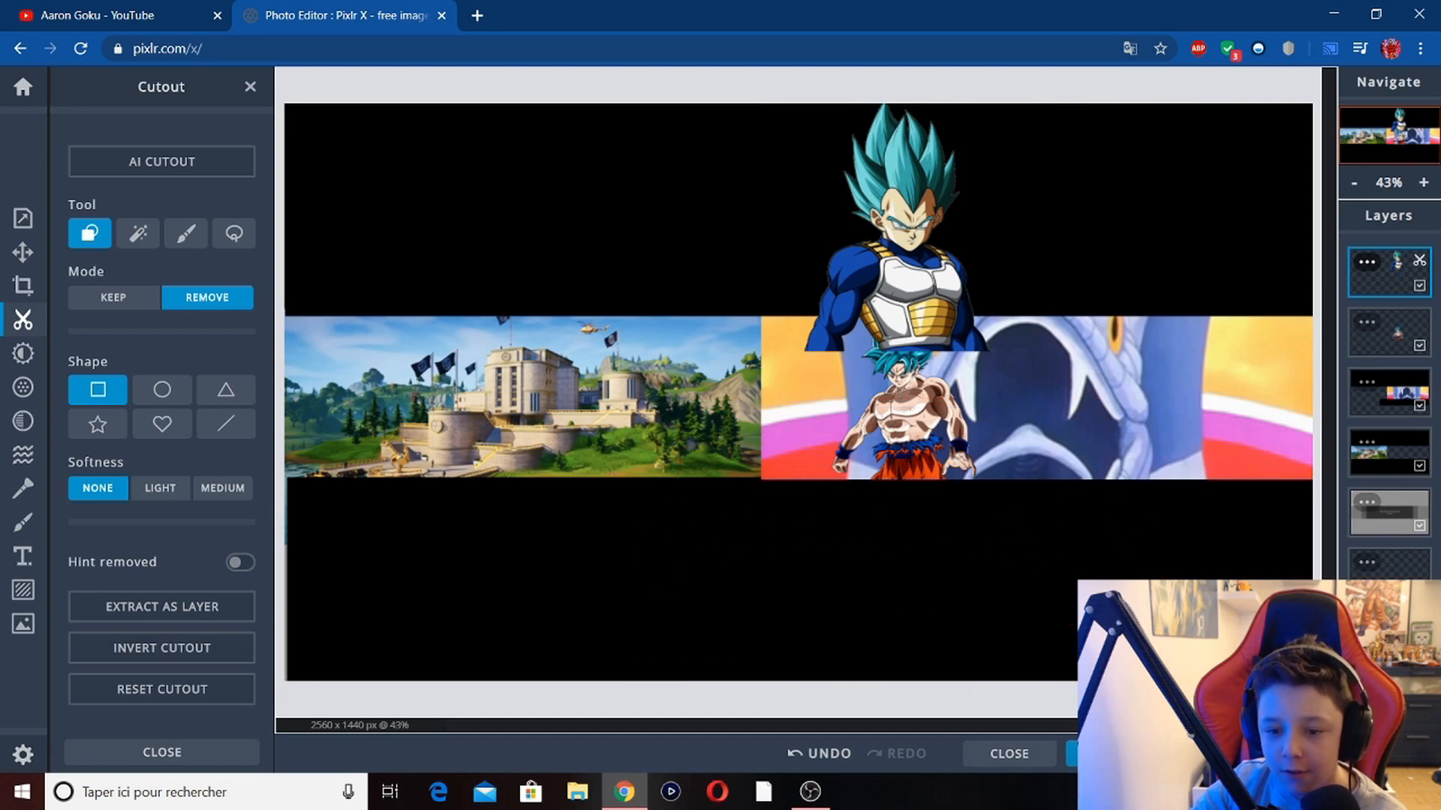
# Shrink the Vegeta layer to about 399 x 938 and place it over the serpent picture, about 514 px from the top and 1798 px from the left.
pyautogui.click(22, 250)
pyautogui.moveTo(908, 313); pyautogui.dragTo(1122, 447)
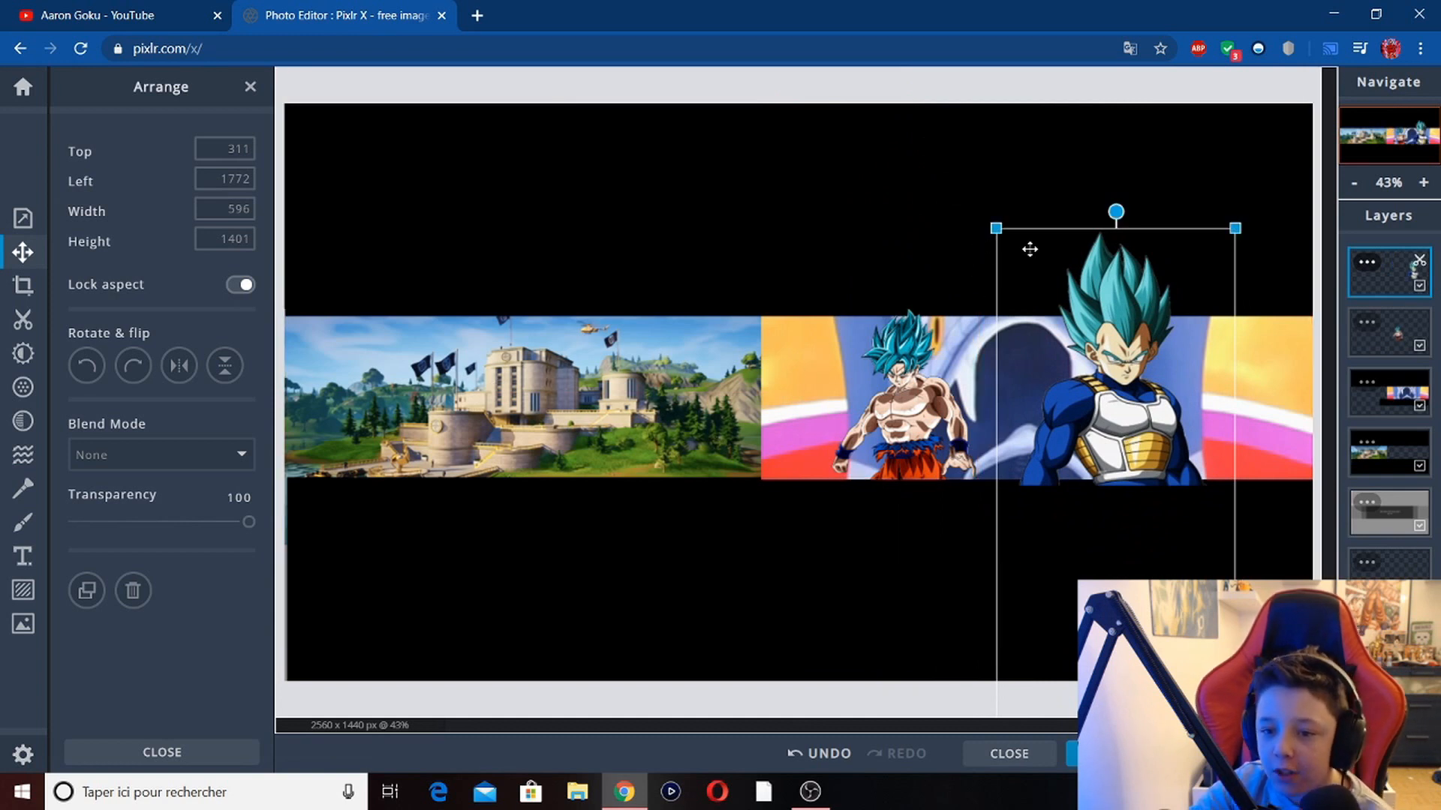
pyautogui.moveTo(995, 228); pyautogui.dragTo(1042, 308)
pyautogui.moveTo(1181, 520); pyautogui.dragTo(1140, 459)
pyautogui.moveTo(1000, 284); pyautogui.dragTo(1005, 308)
pyautogui.moveTo(1066, 388); pyautogui.dragTo(1057, 387)
pyautogui.moveTo(995, 307); pyautogui.dragTo(1003, 325)
pyautogui.moveTo(1098, 436); pyautogui.dragTo(1089, 415)
pyautogui.moveTo(997, 308); pyautogui.dragTo(1000, 319)
pyautogui.moveTo(1077, 401); pyautogui.dragTo(1090, 366)
pyautogui.moveTo(1154, 317); pyautogui.dragTo(1159, 305)
pyautogui.moveTo(1102, 377); pyautogui.dragTo(1102, 383)
pyautogui.moveTo(1102, 399); pyautogui.dragTo(1109, 386)
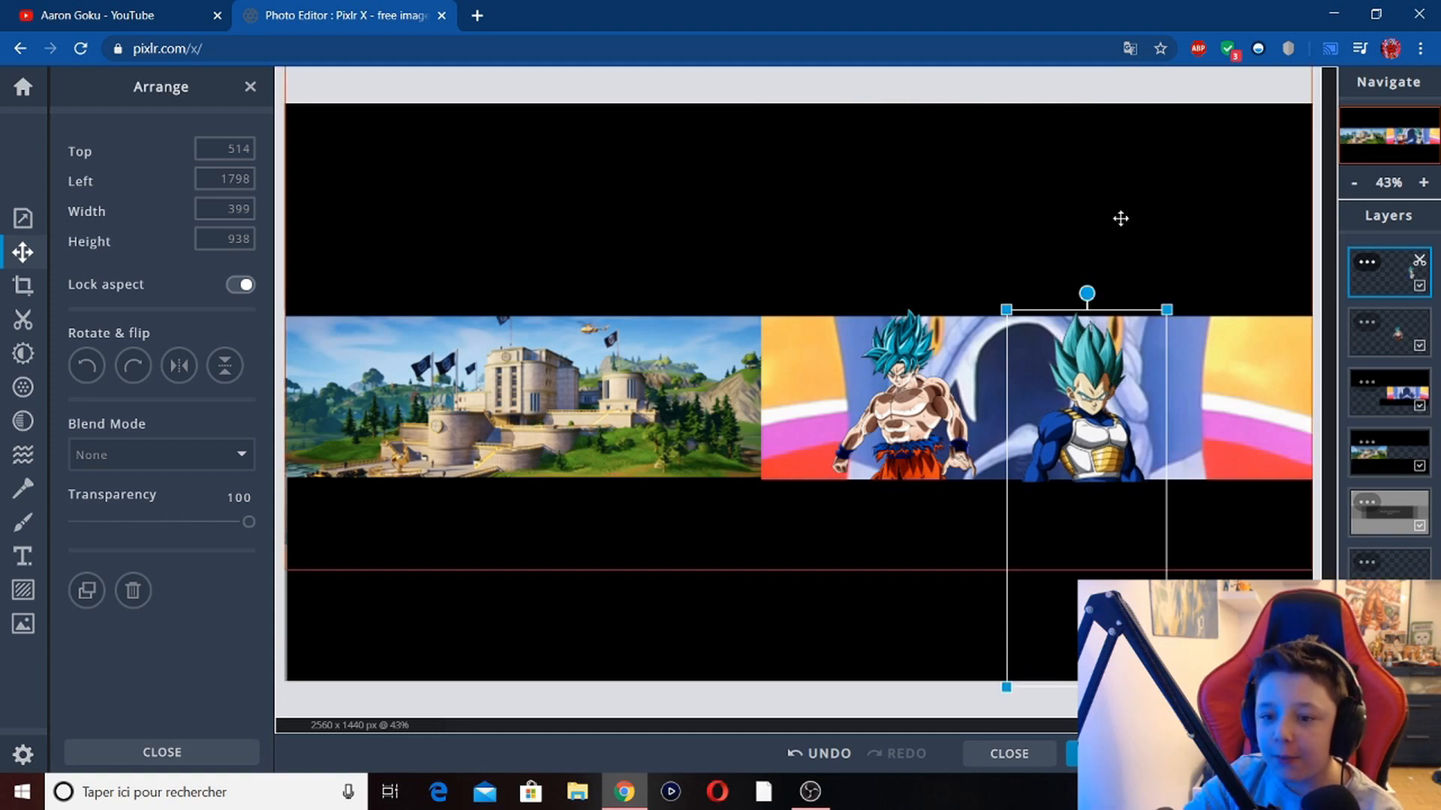
# Move the Vegeta character farther toward the right end of the central band and nudge Goku slightly right.
pyautogui.click(1037, 290)
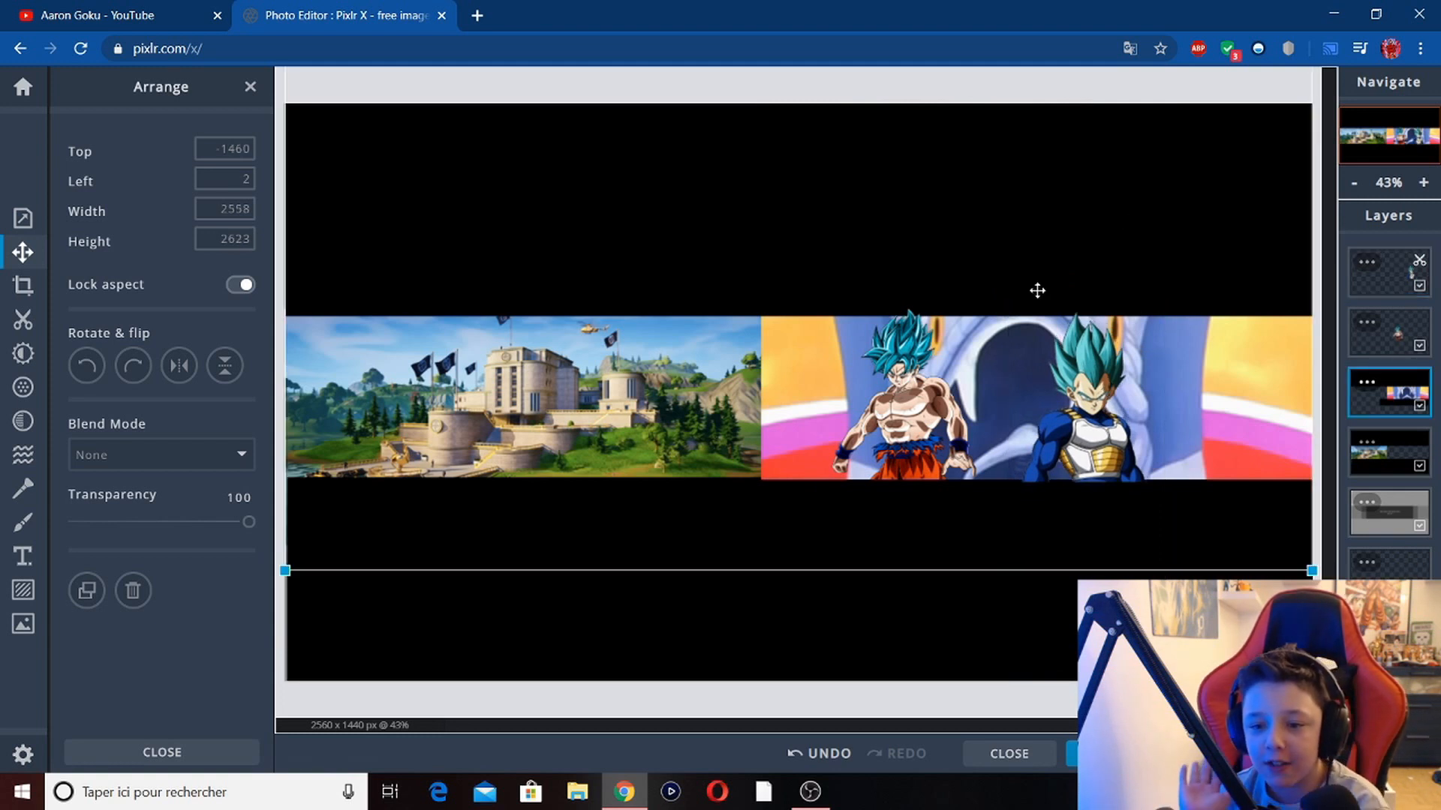
pyautogui.moveTo(1117, 418); pyautogui.dragTo(1198, 426)
pyautogui.moveTo(893, 448); pyautogui.dragTo(897, 448)
pyautogui.click(993, 234)
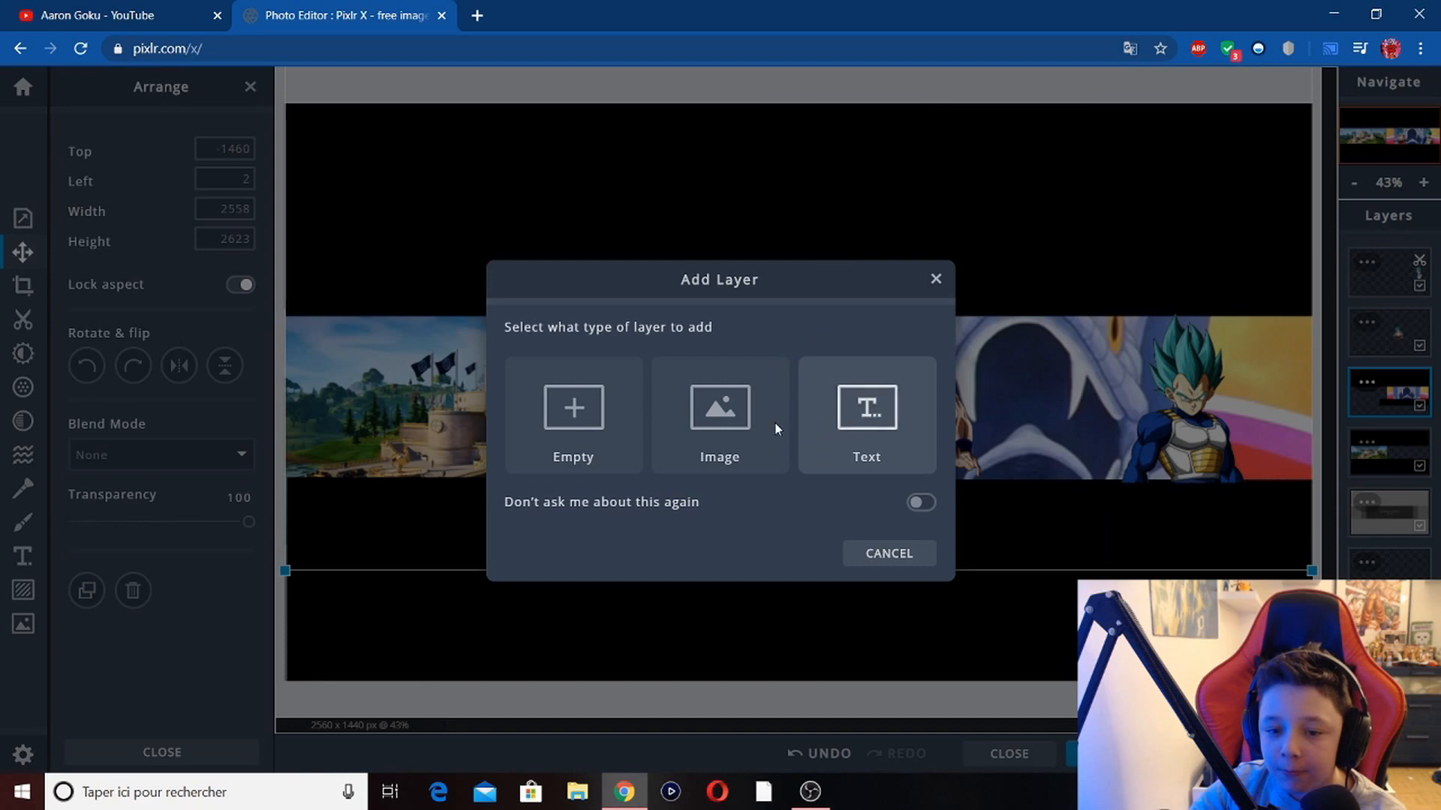
# Insert the "featured (14)" picture from the Desktop's PNG fortnite folder as a new image layer.
pyautogui.click(720, 408)
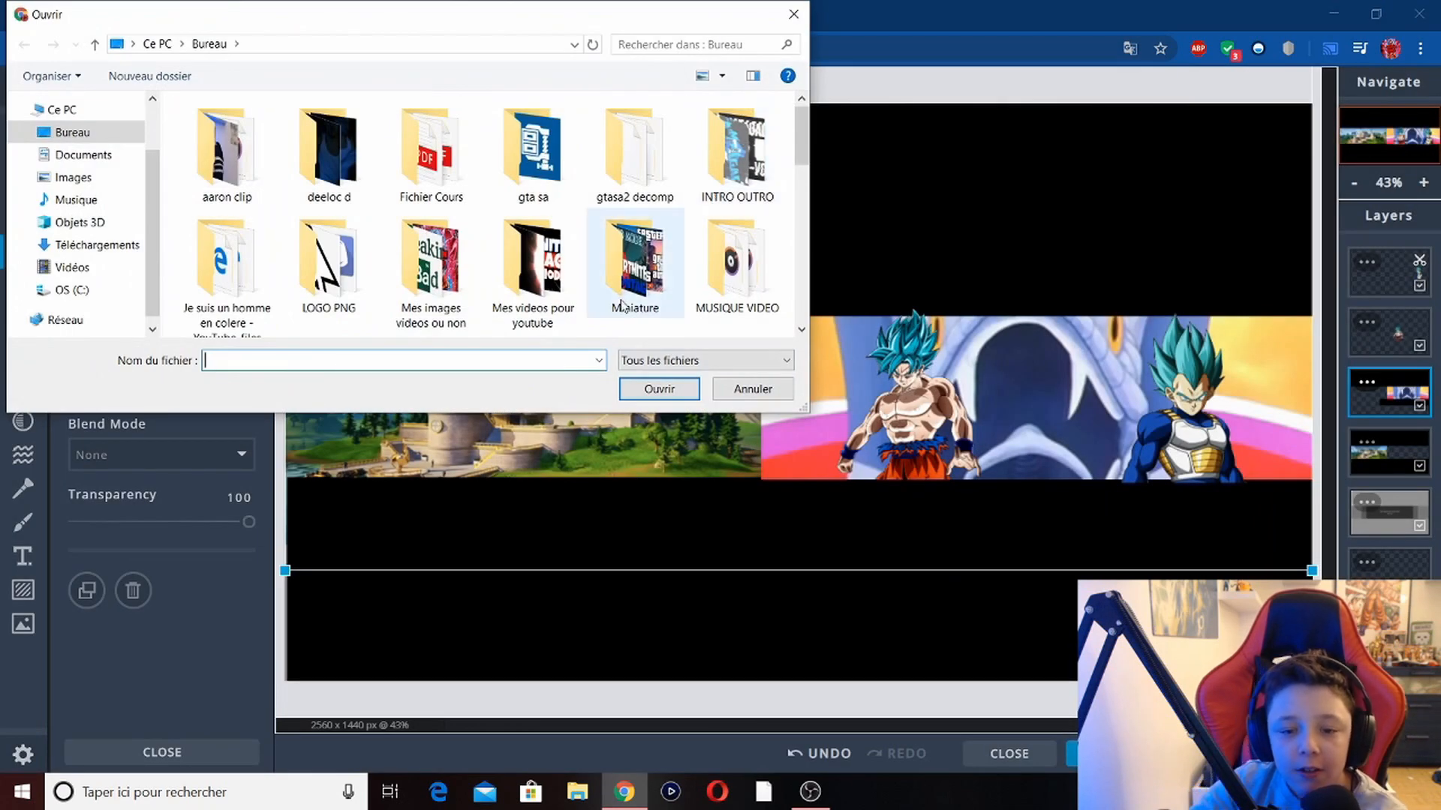
pyautogui.scroll(-5, 594, 269)
pyautogui.scroll(2, 582, 182)
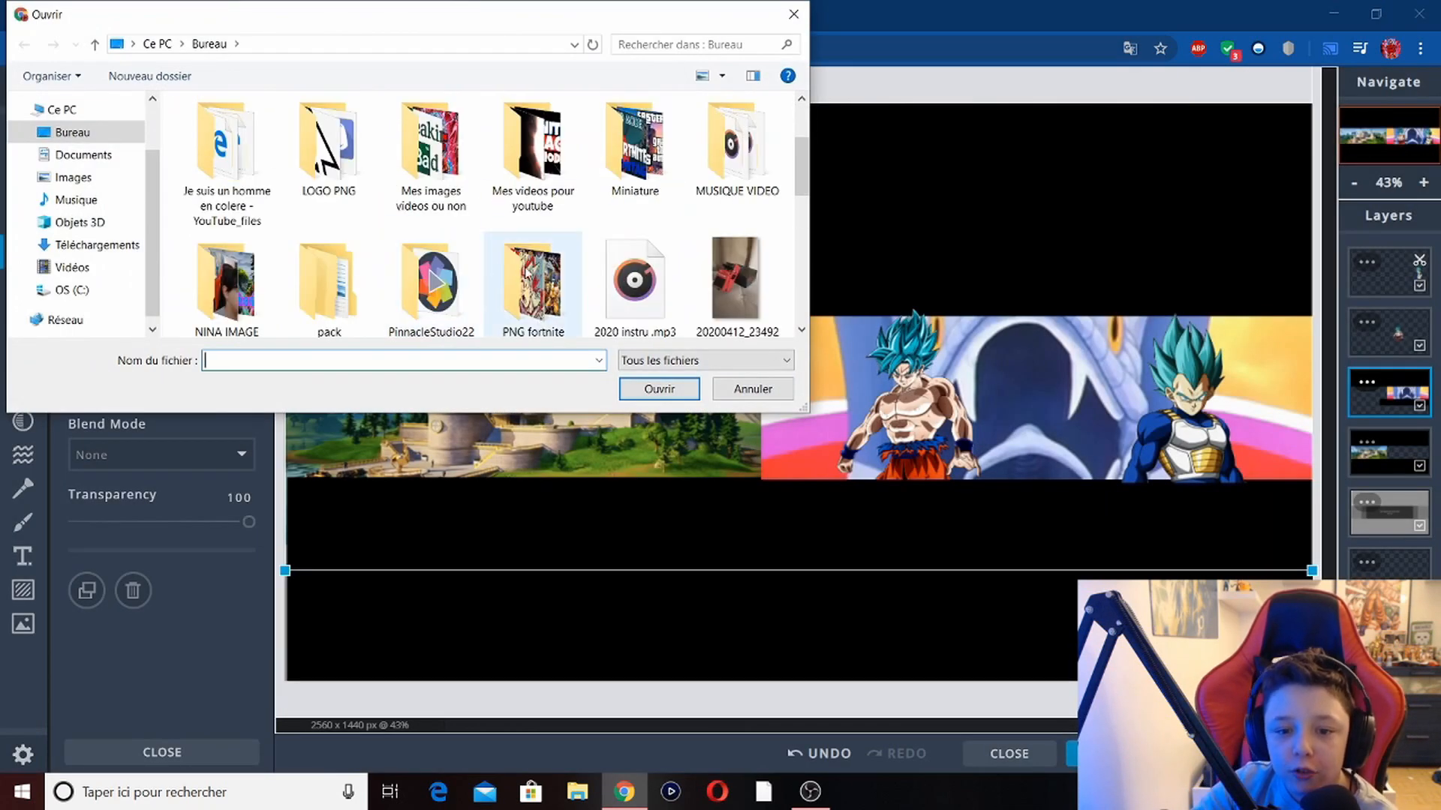
pyautogui.doubleClick(526, 255)
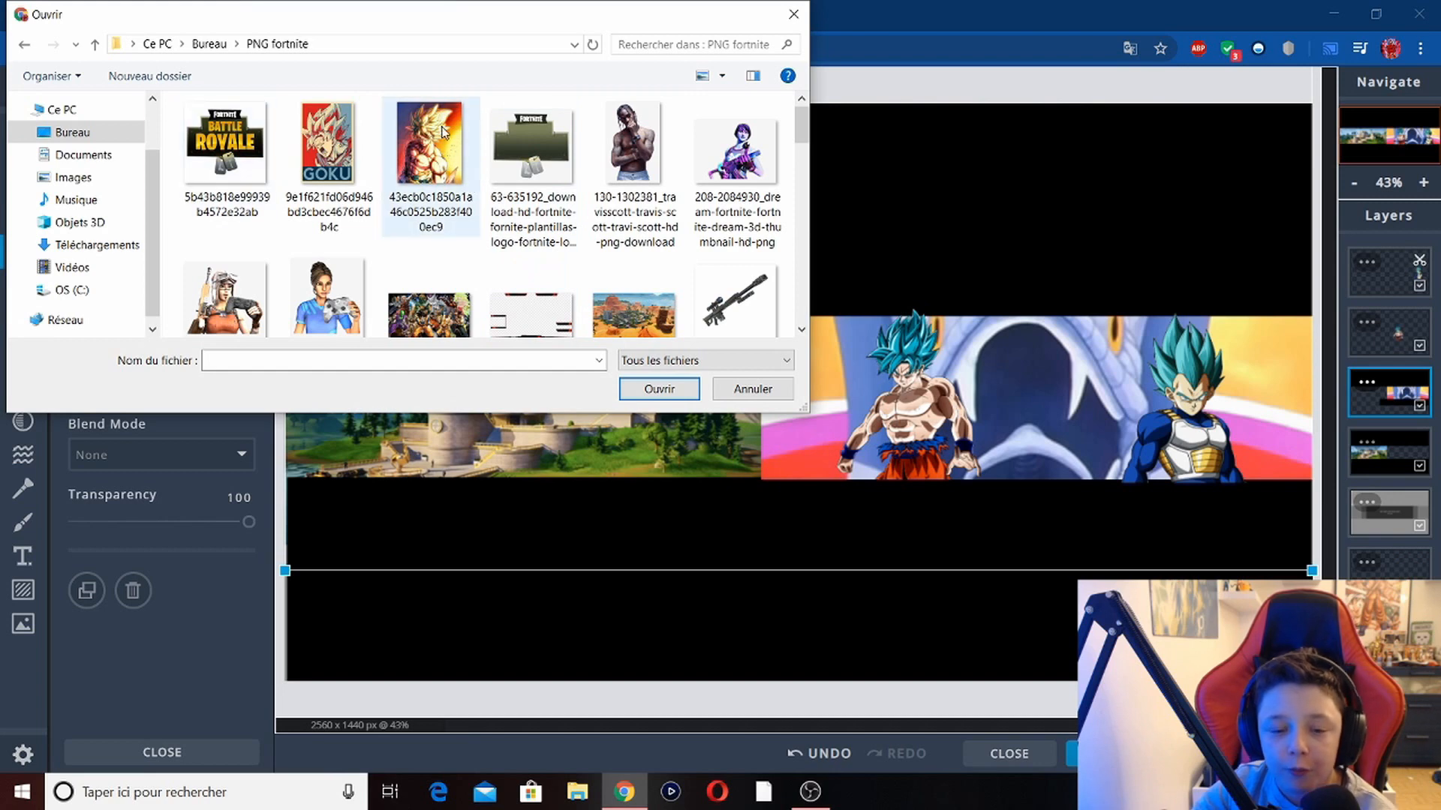
pyautogui.scroll(-3, 375, 173)
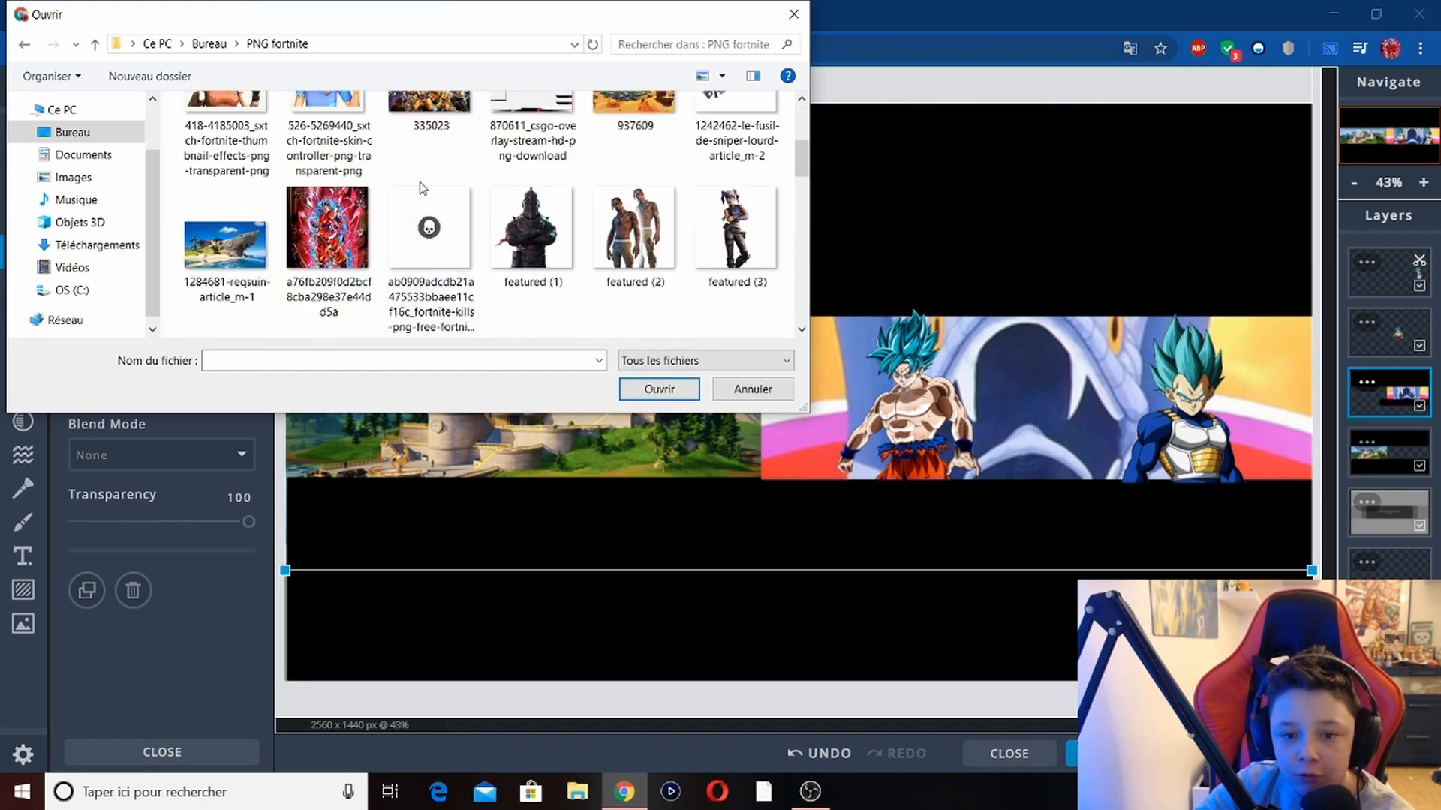
pyautogui.scroll(-5, 637, 293)
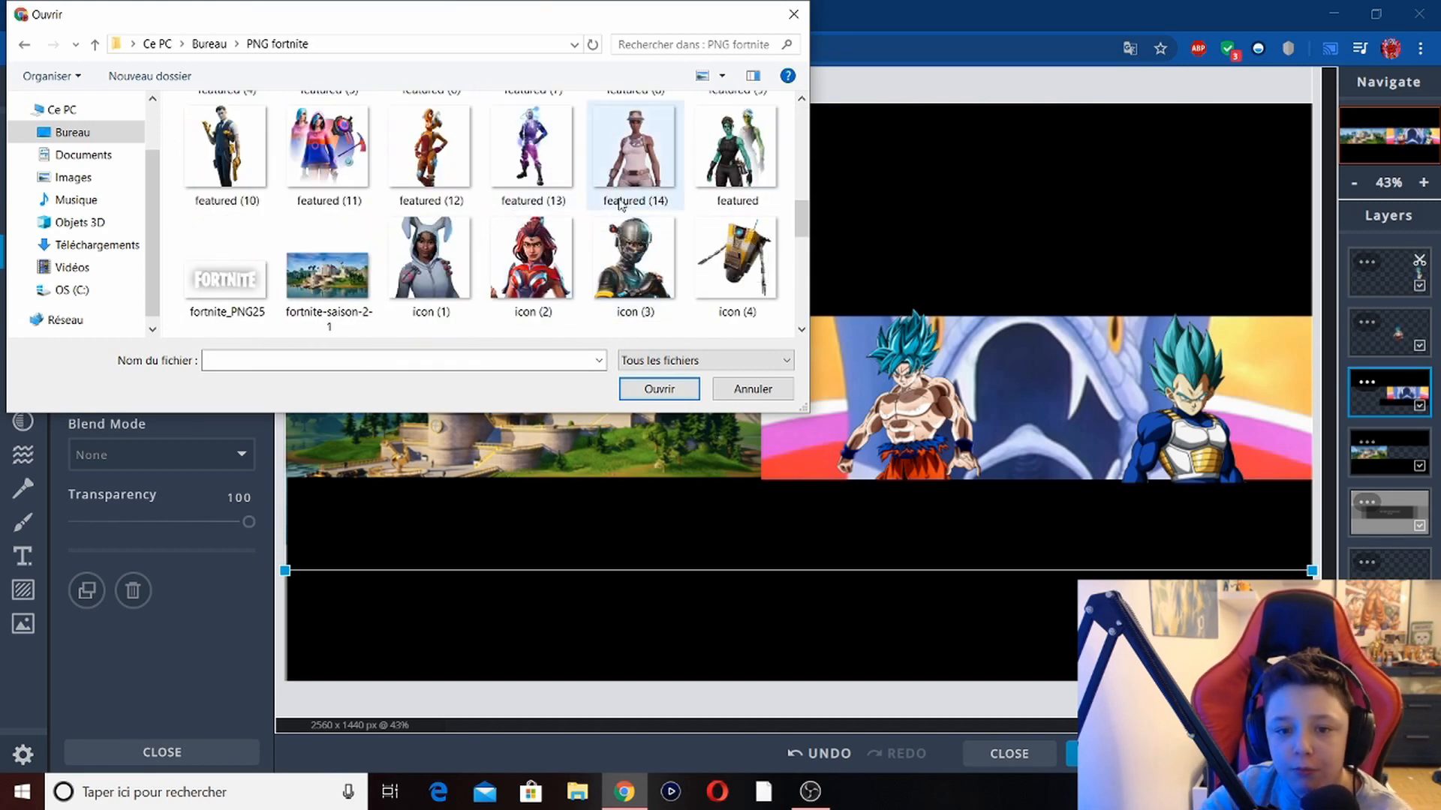
pyautogui.doubleClick(658, 155)
# Resize the Fortnite character to about 1112 x 1112 and place it over the castle picture, about 456 px from the top and 58 px from the left.
pyautogui.moveTo(590, 610); pyautogui.dragTo(653, 322)
pyautogui.moveTo(732, 237); pyautogui.dragTo(395, 386)
pyautogui.moveTo(553, 238); pyautogui.dragTo(478, 312)
pyautogui.moveTo(412, 378); pyautogui.dragTo(405, 376)
pyautogui.moveTo(474, 317); pyautogui.dragTo(760, 37)
pyautogui.moveTo(502, 339); pyautogui.dragTo(497, 590)
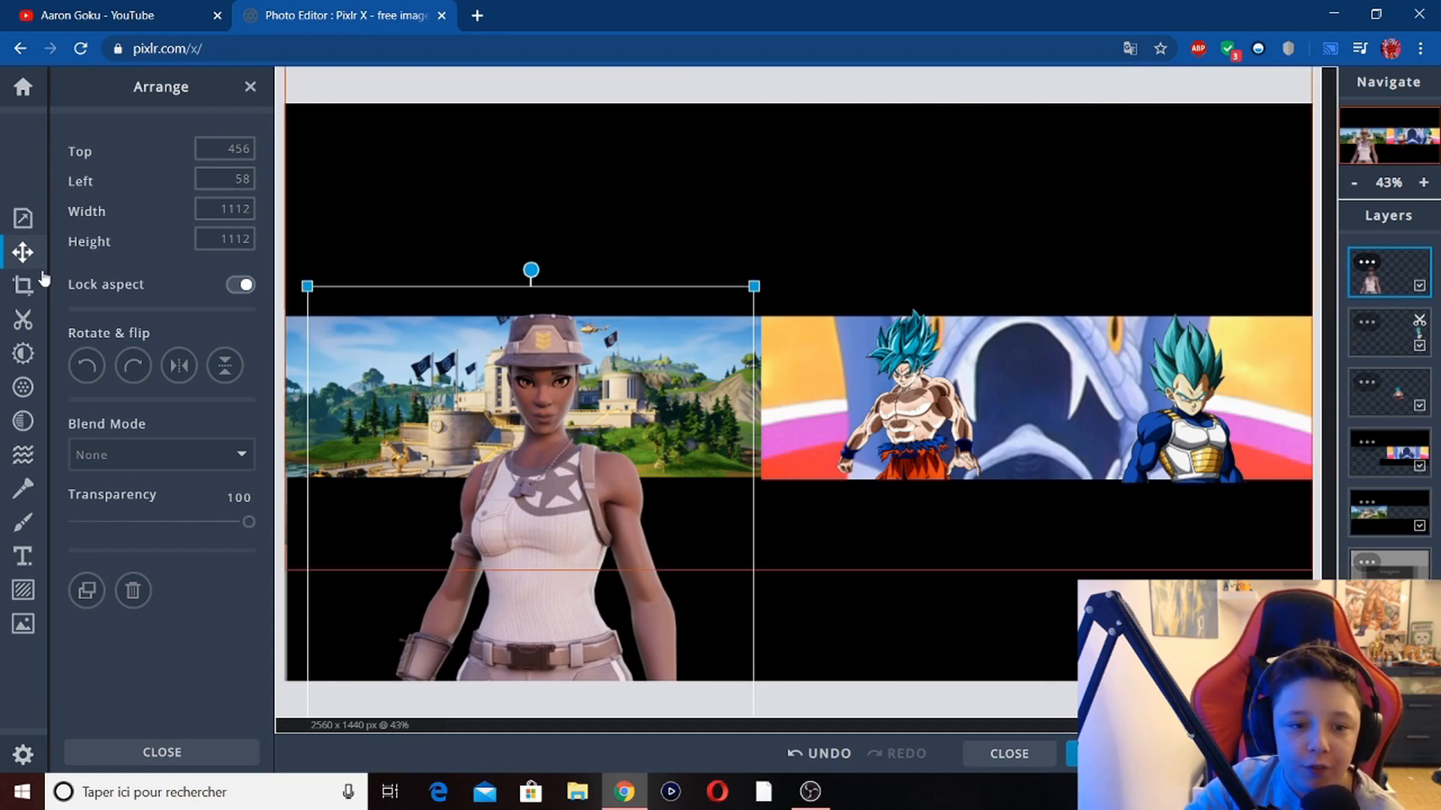
# Set up a rectangular shape cutout in Remove mode for the Fortnite character's layer and undo the trial cuts.
pyautogui.click(30, 324)
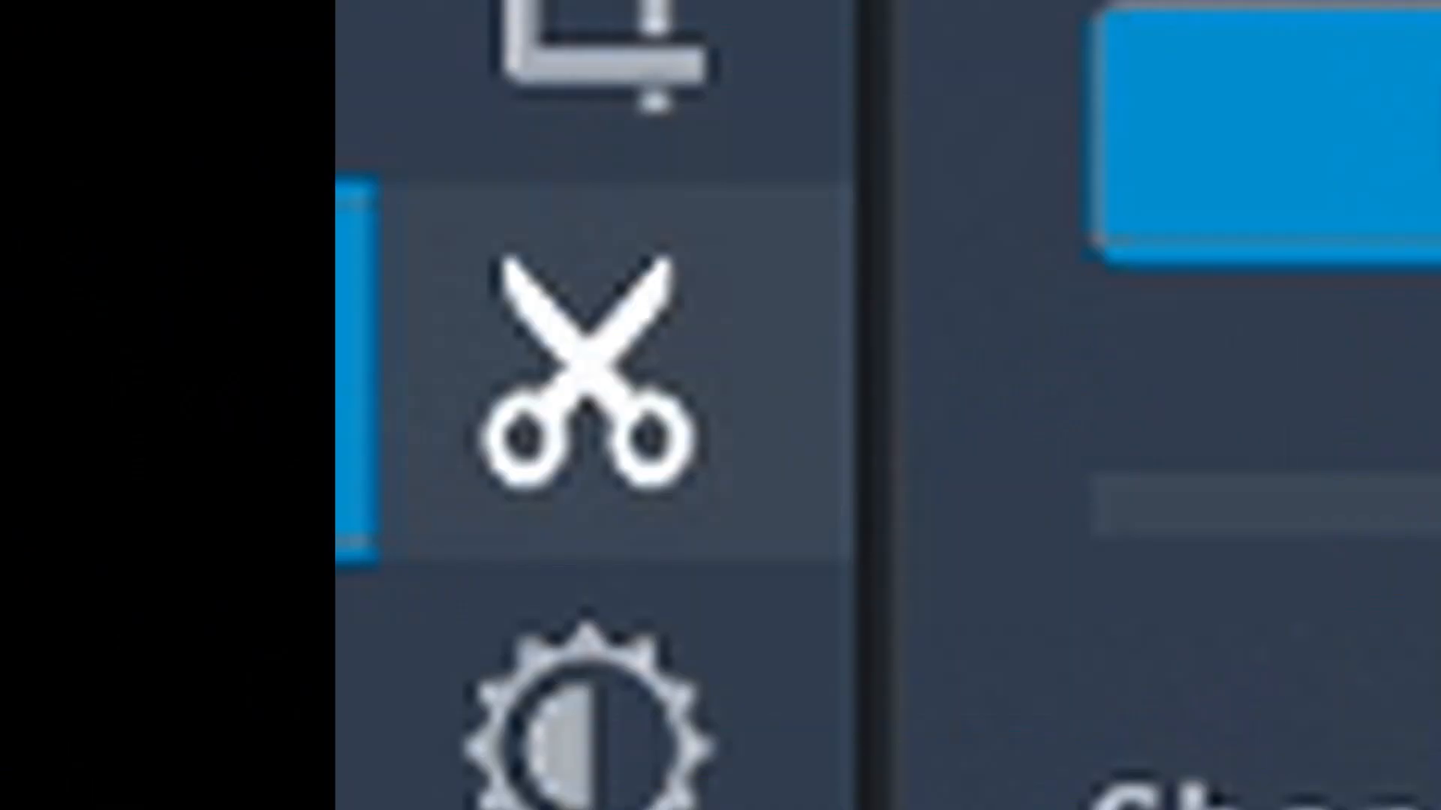
pyautogui.click(137, 234)
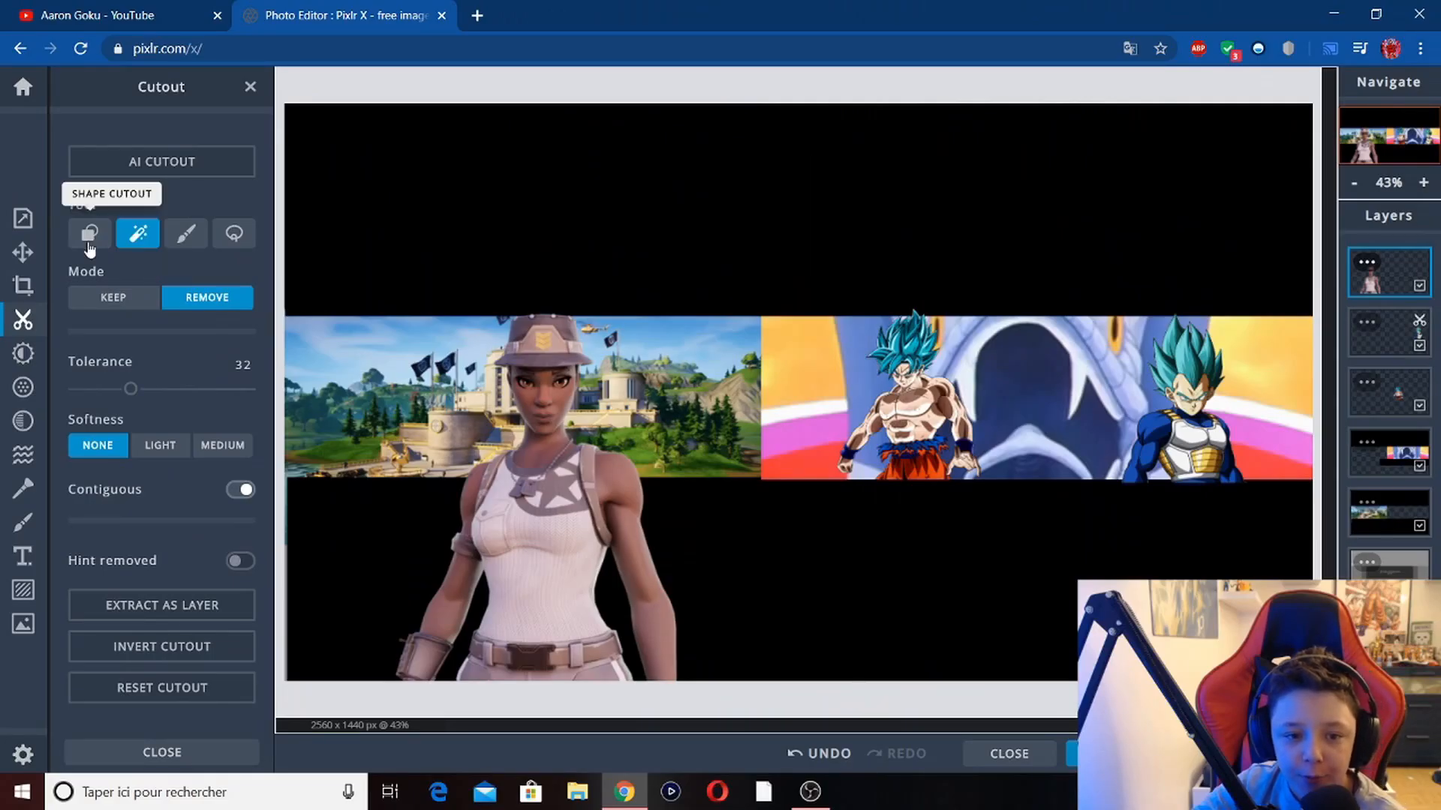
pyautogui.click(90, 237)
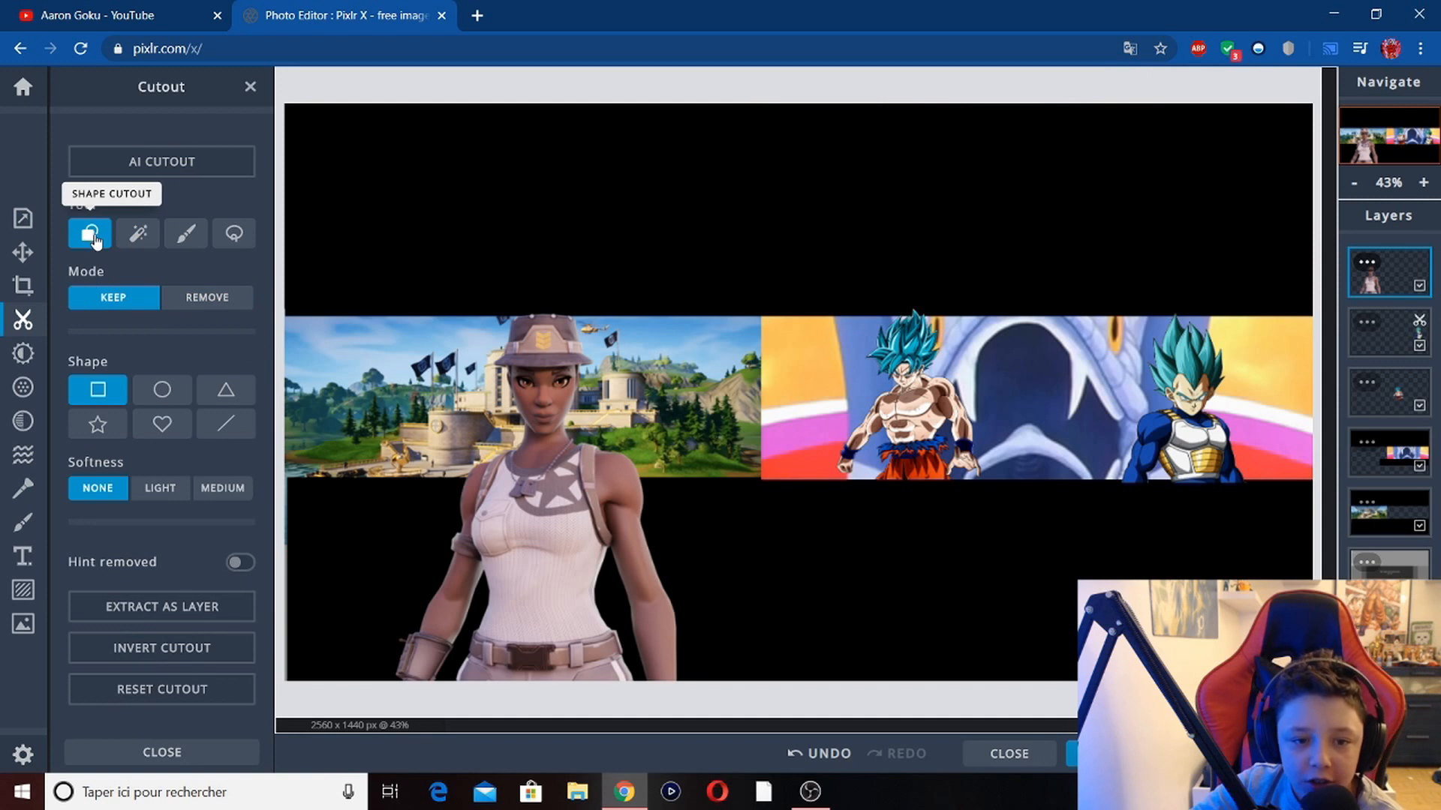
pyautogui.moveTo(691, 487); pyautogui.dragTo(865, 478)
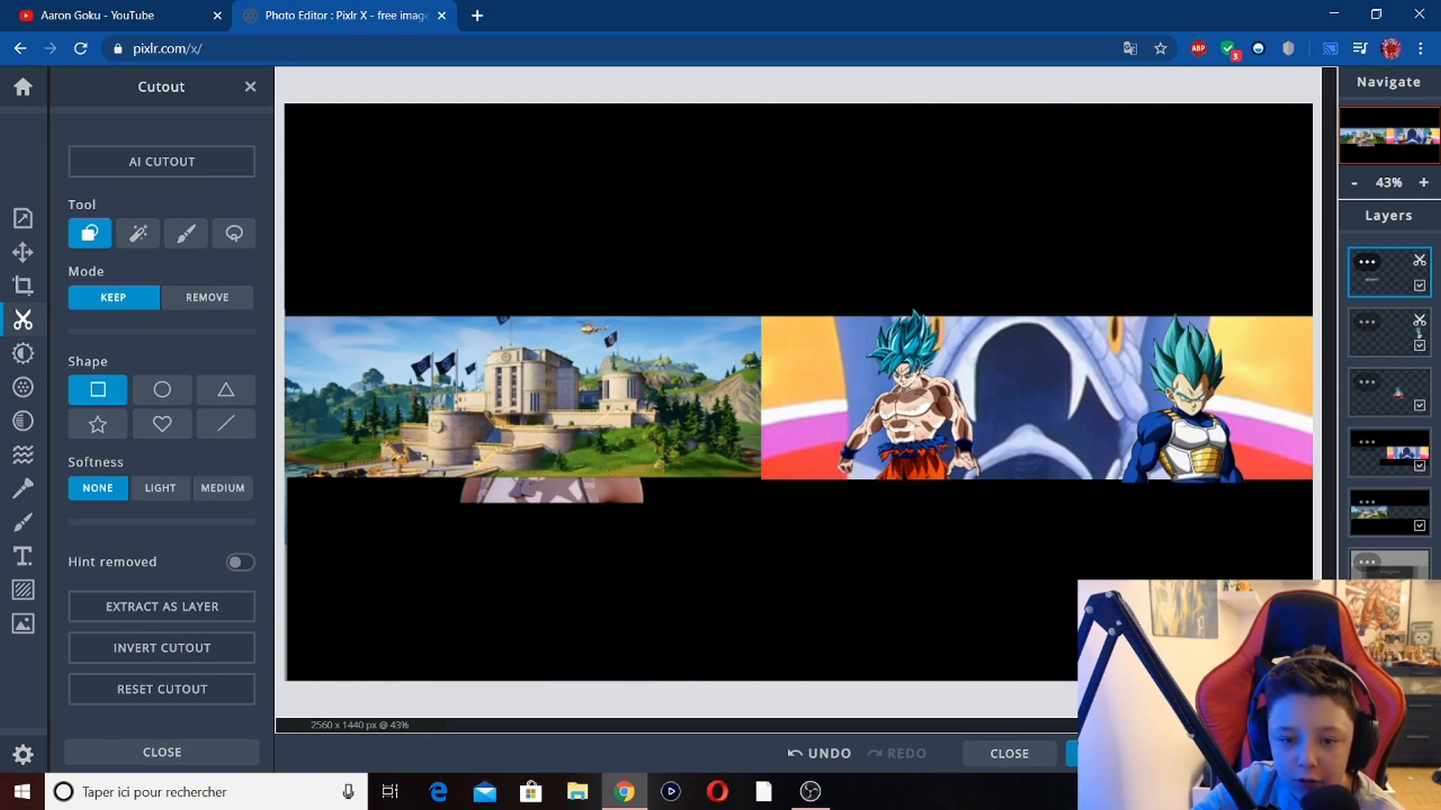
pyautogui.click(203, 300)
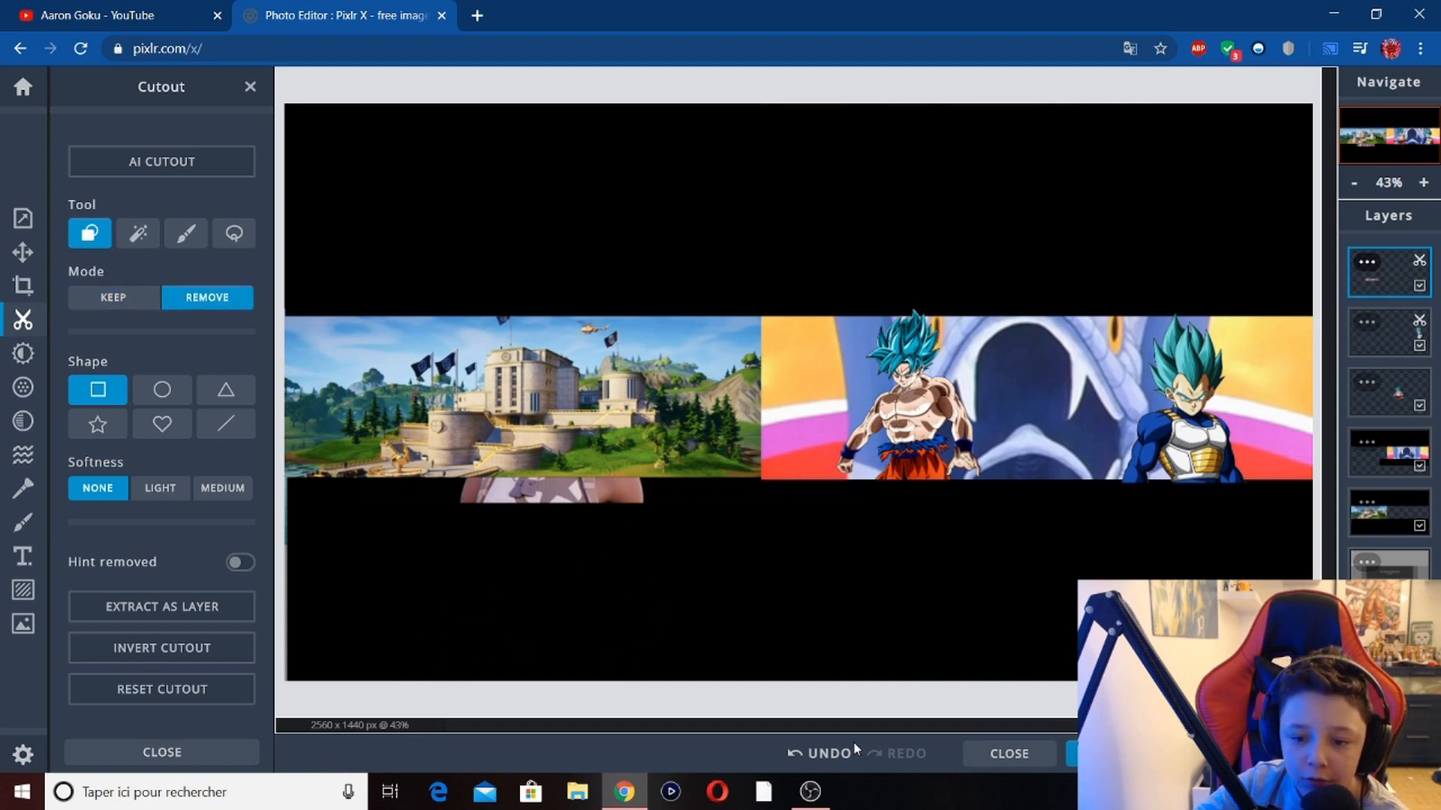
pyautogui.click(825, 753)
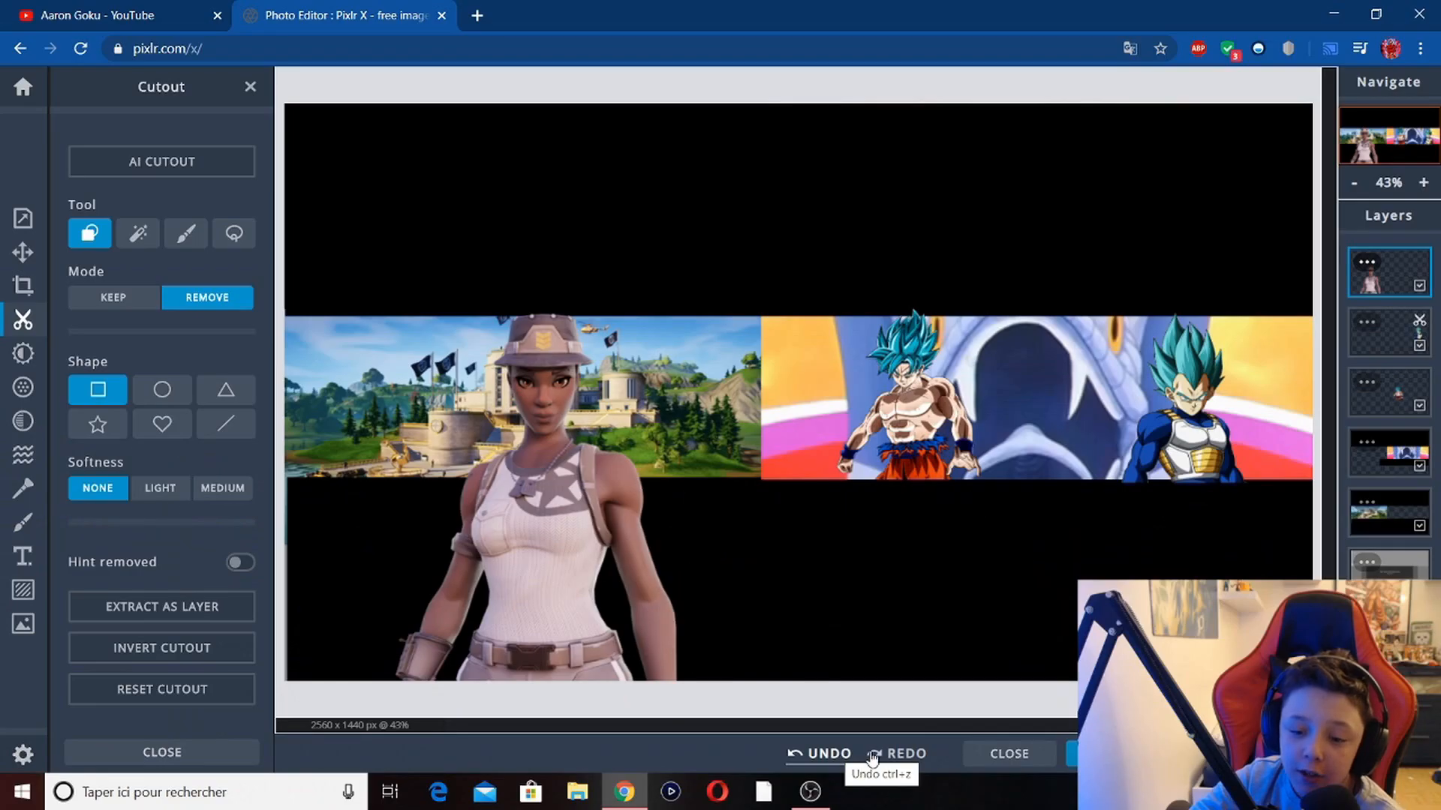
pyautogui.click(630, 469)
pyautogui.click(845, 762)
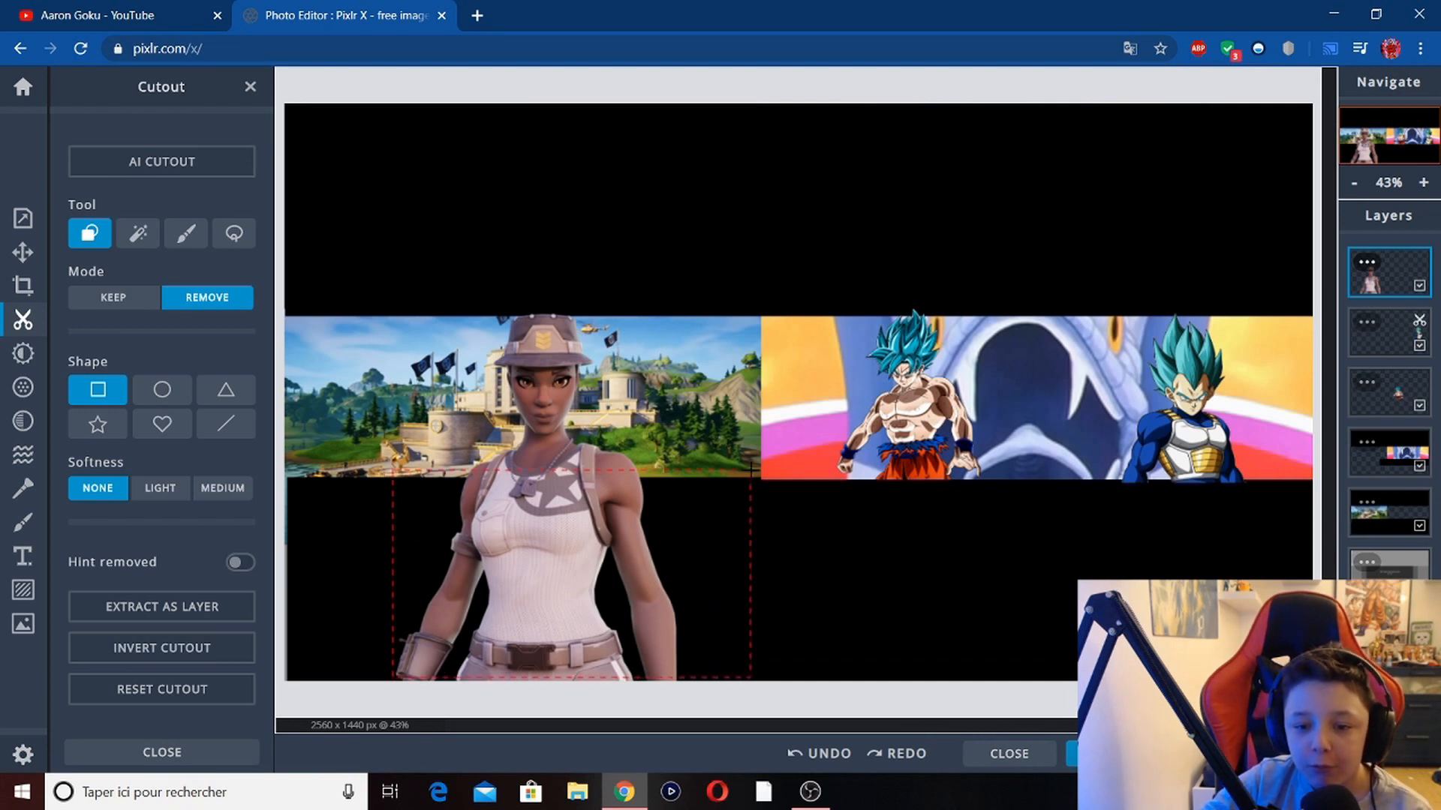
# Cut away the Fortnite character's body below the central band with rectangular cutouts.
pyautogui.moveTo(759, 482); pyautogui.dragTo(764, 480)
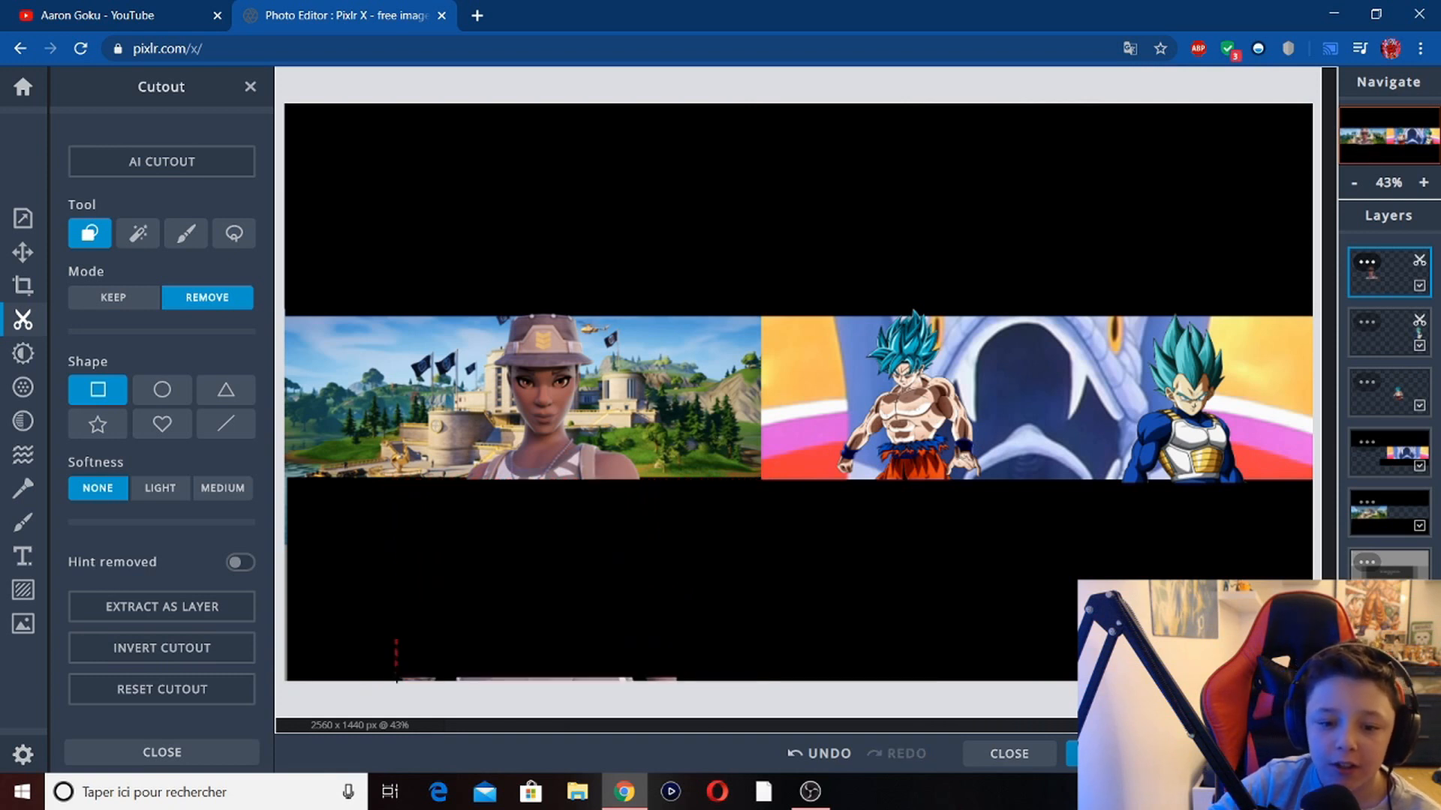
pyautogui.moveTo(611, 582); pyautogui.dragTo(850, 691)
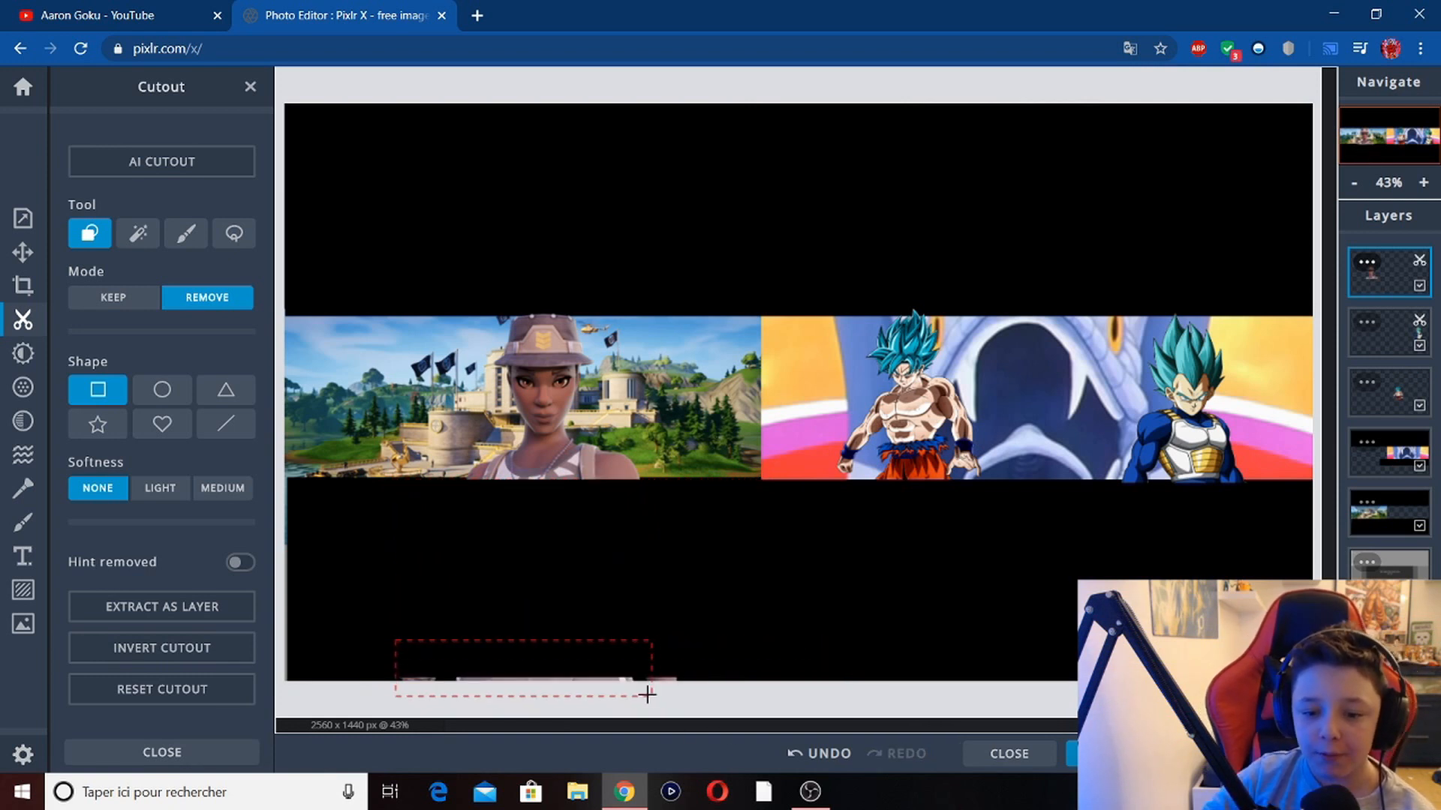
pyautogui.moveTo(698, 711); pyautogui.dragTo(699, 710)
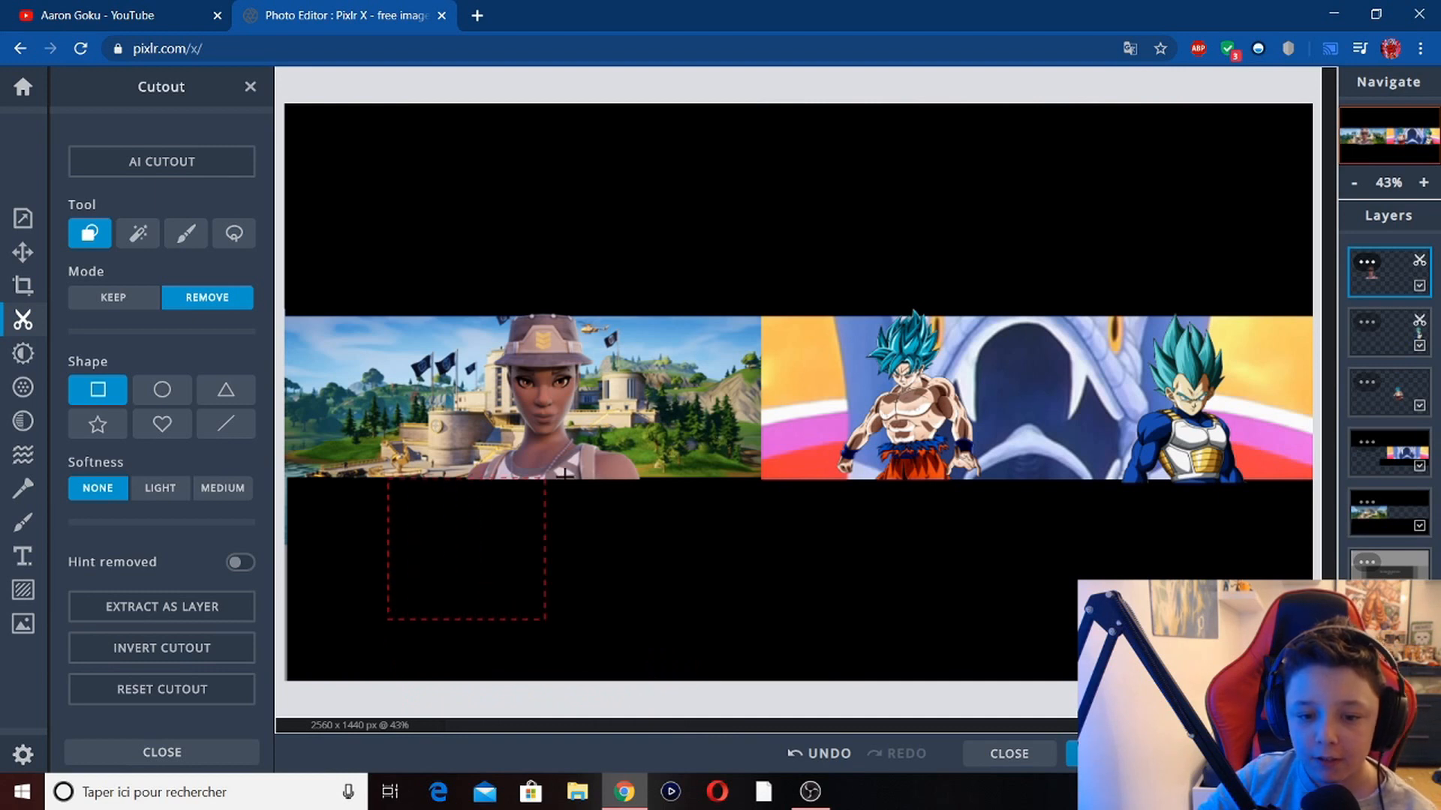
pyautogui.moveTo(712, 481); pyautogui.dragTo(715, 478)
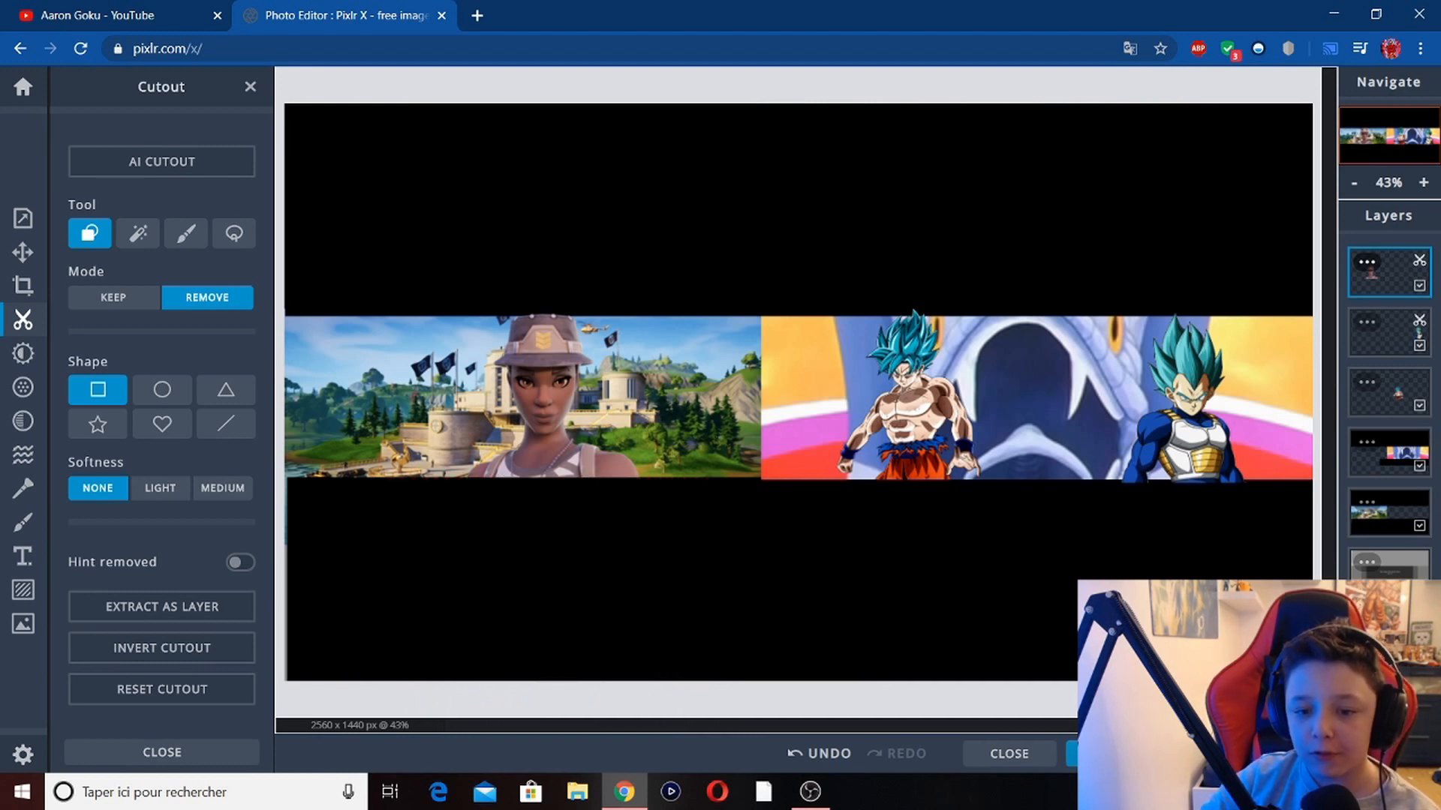
pyautogui.scroll(-5, 1023, 367)
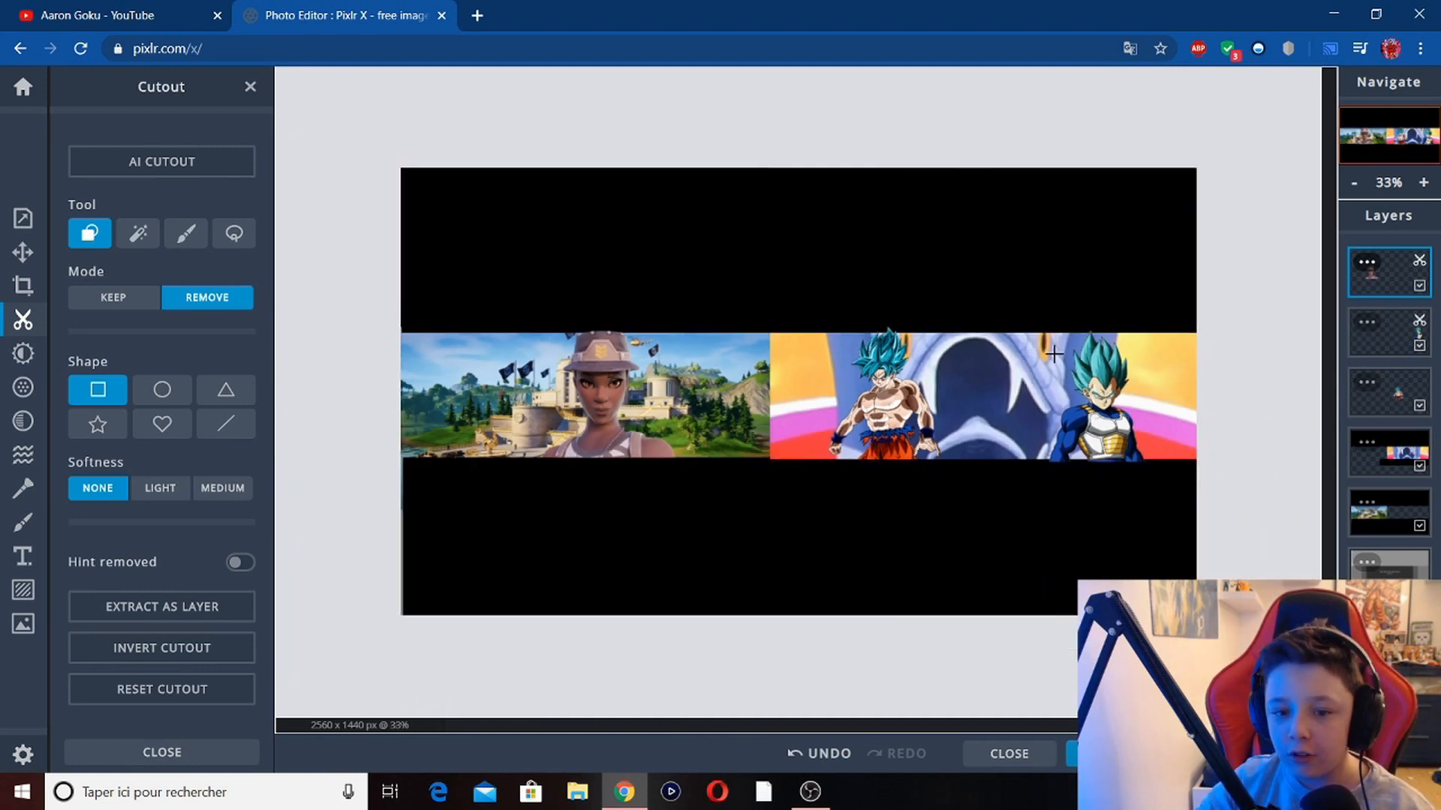
pyautogui.scroll(3, 996, 383)
pyautogui.scroll(4, 996, 384)
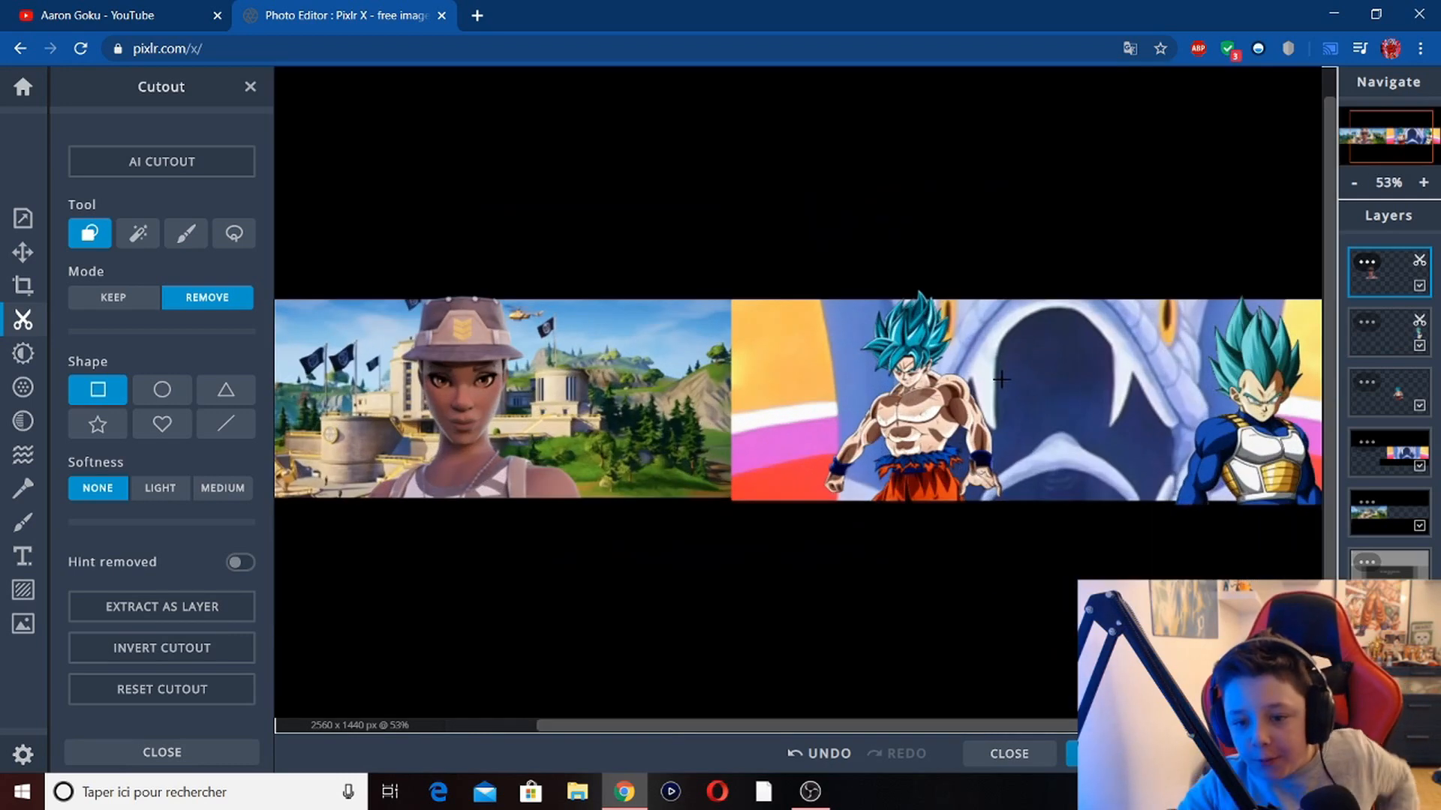
# Add a new text layer containing the channel's name in capital letters.
pyautogui.scroll(-3, 1003, 405)
pyautogui.scroll(1, 945, 399)
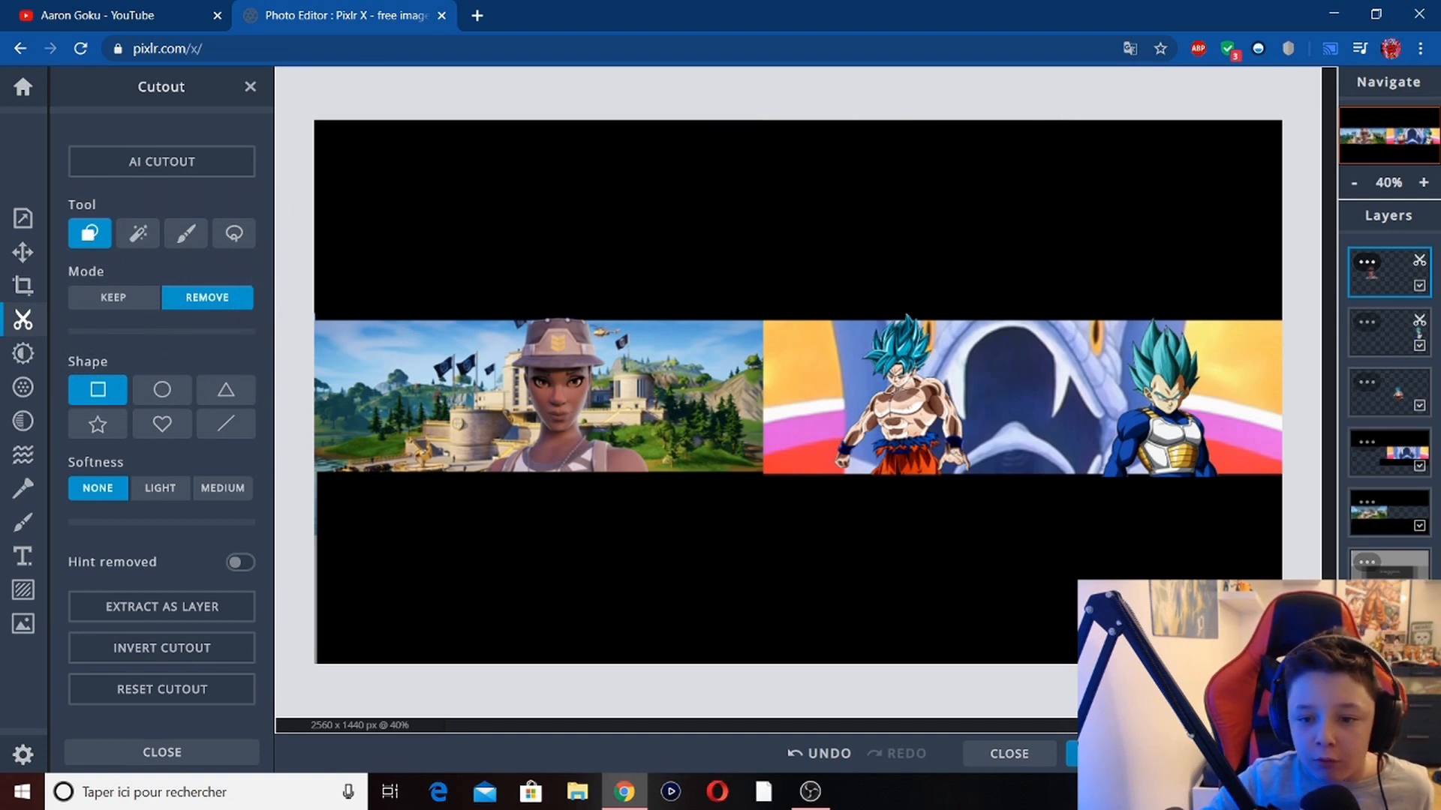
pyautogui.click(27, 555)
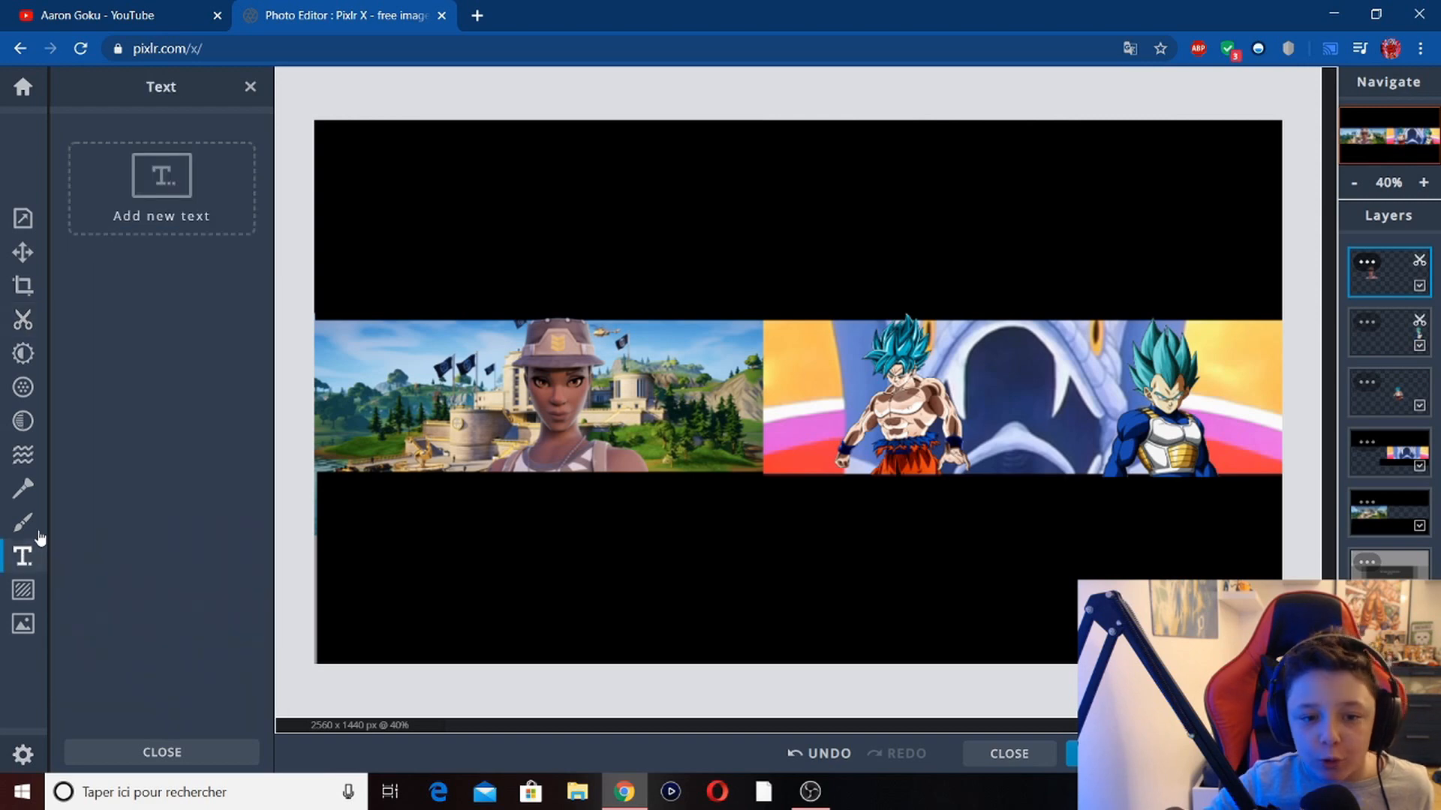
pyautogui.click(191, 218)
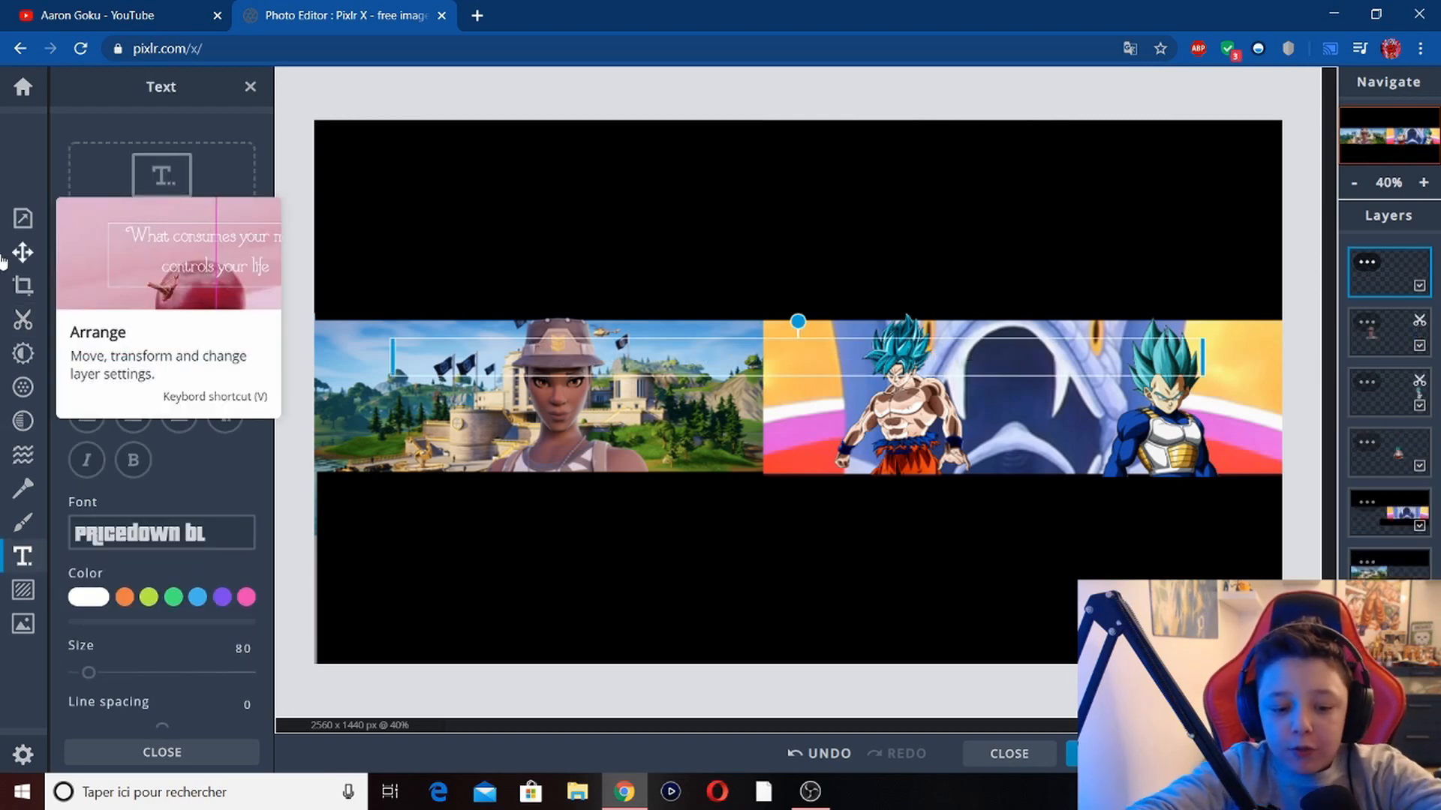
pyautogui.write('AAA')
pyautogui.write('ON')
pyautogui.write(' GOKU')
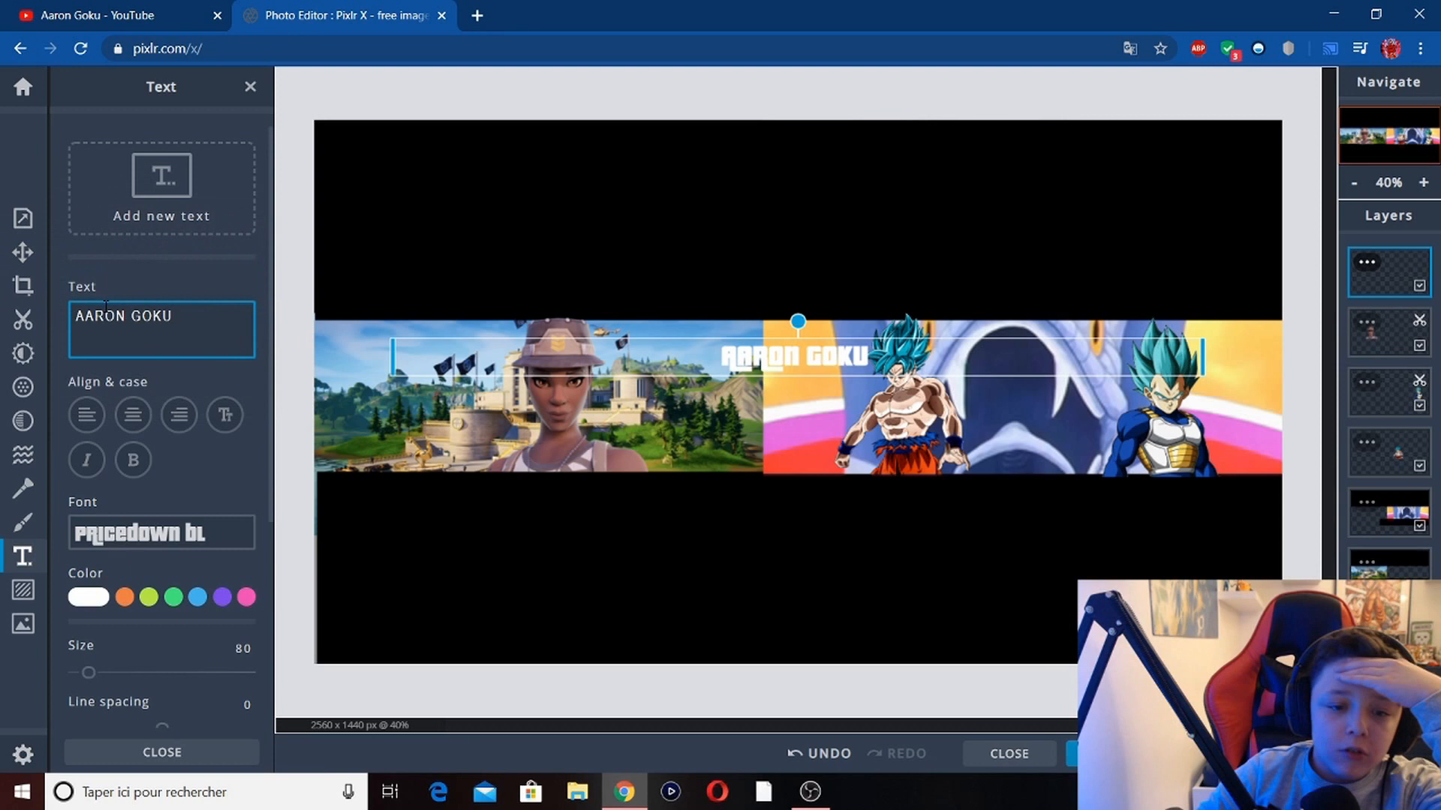
# Centre-align the channel name, move it lower in the central band, and set its font to LuckiestGuy.
pyautogui.click(134, 416)
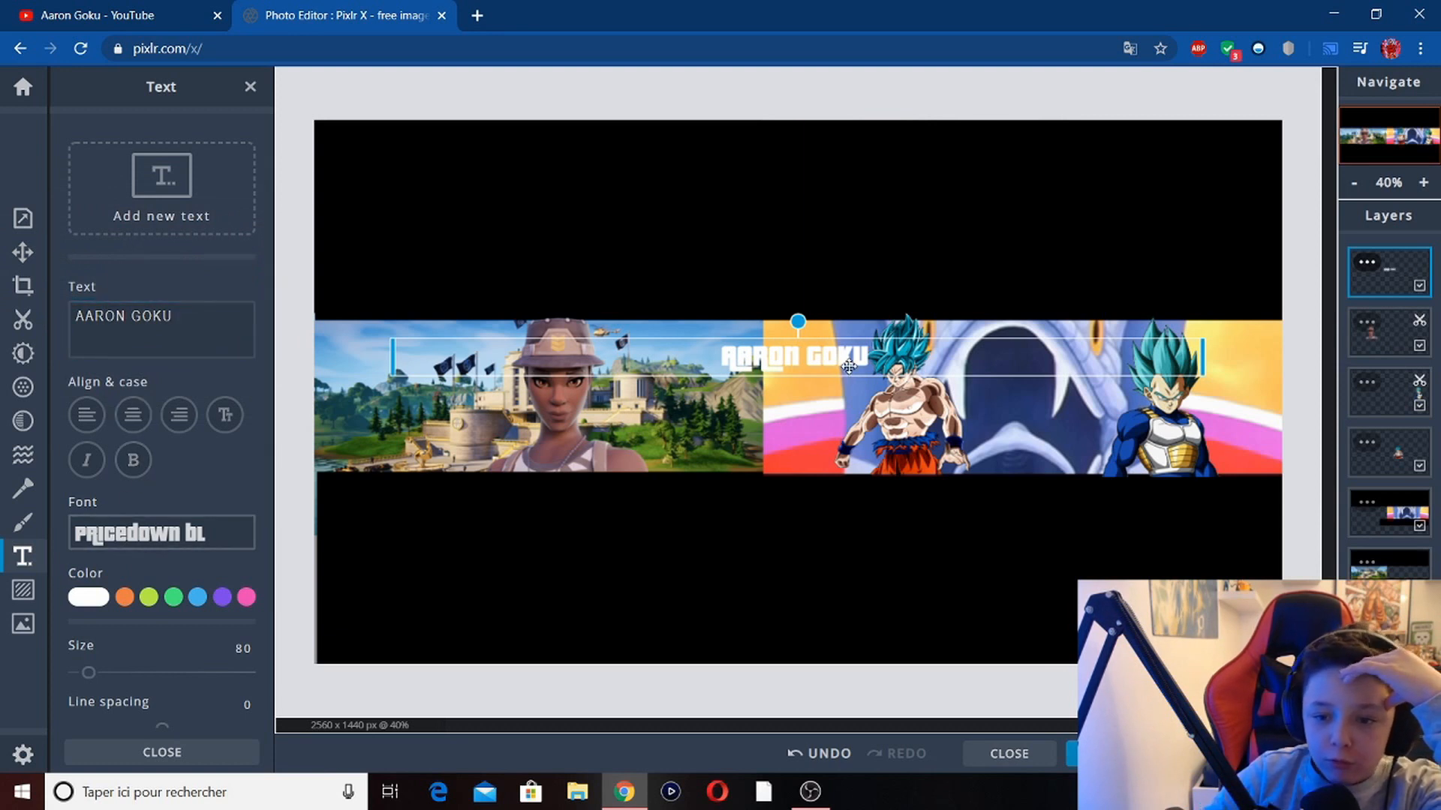
pyautogui.moveTo(849, 366); pyautogui.dragTo(830, 402)
pyautogui.click(150, 533)
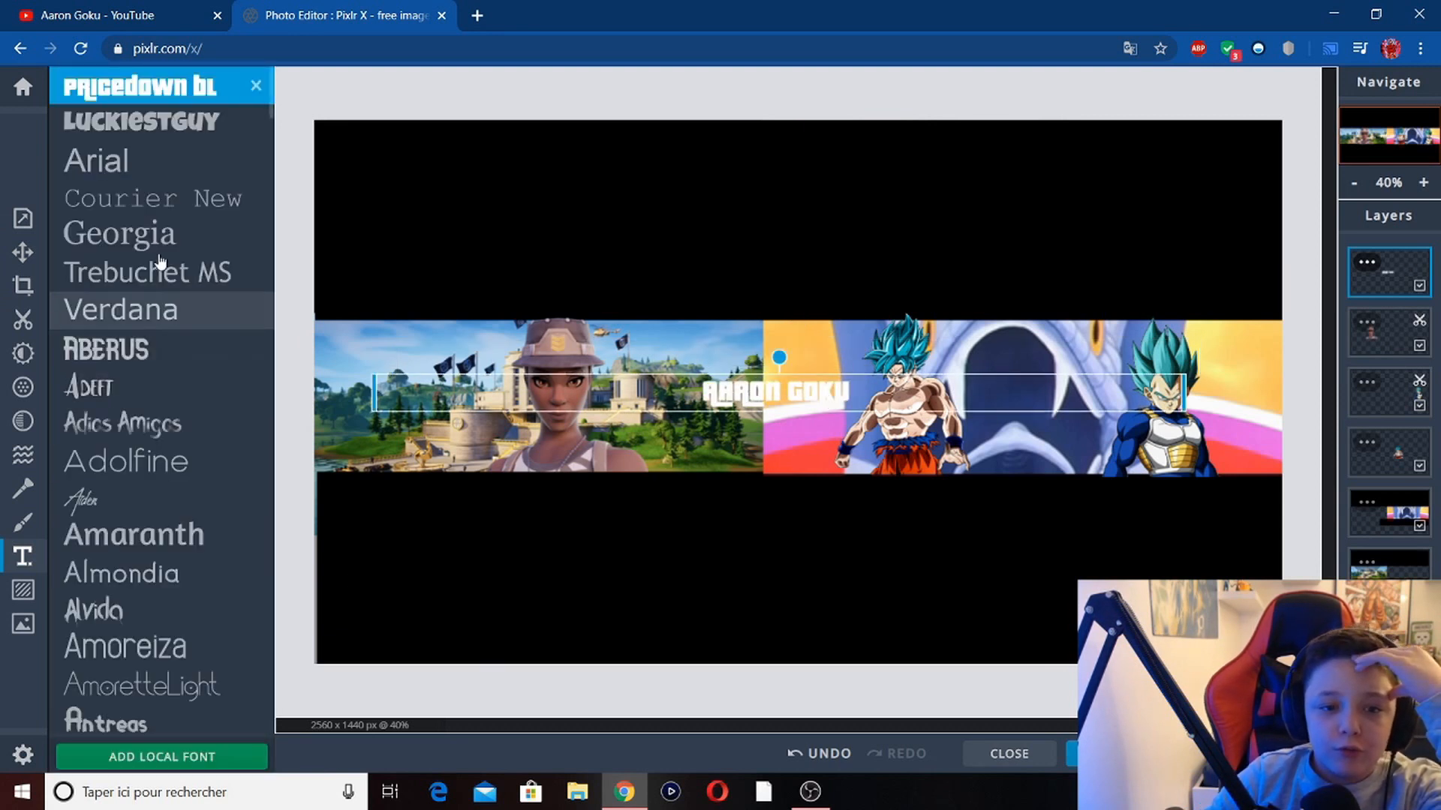
pyautogui.click(129, 120)
pyautogui.click(142, 531)
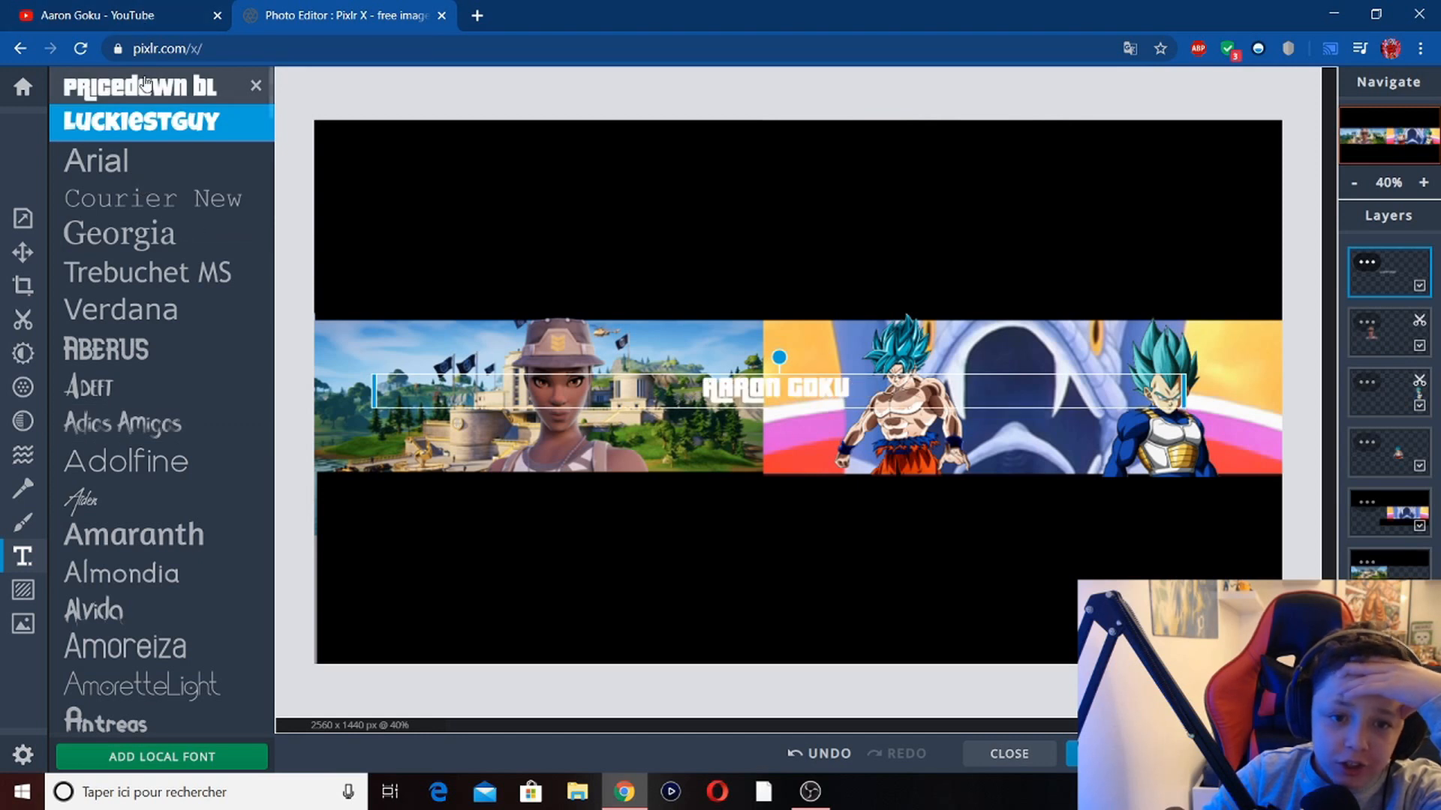
pyautogui.click(163, 126)
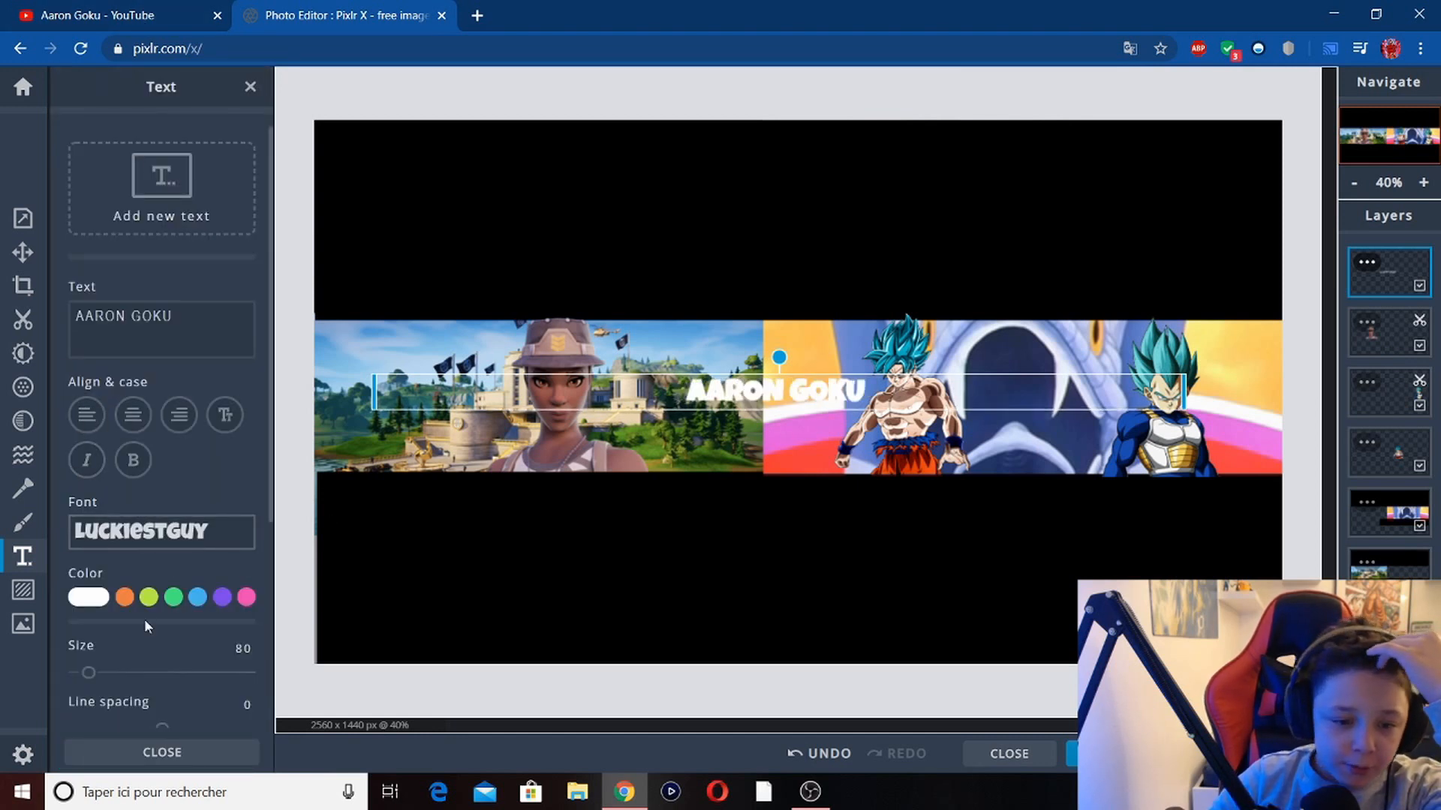
# Enlarge the channel name to size 217 and narrow its text box around the lettering, placed between the Fortnite character and Vegeta.
pyautogui.scroll(-1, 103, 571)
pyautogui.moveTo(106, 572); pyautogui.dragTo(113, 578)
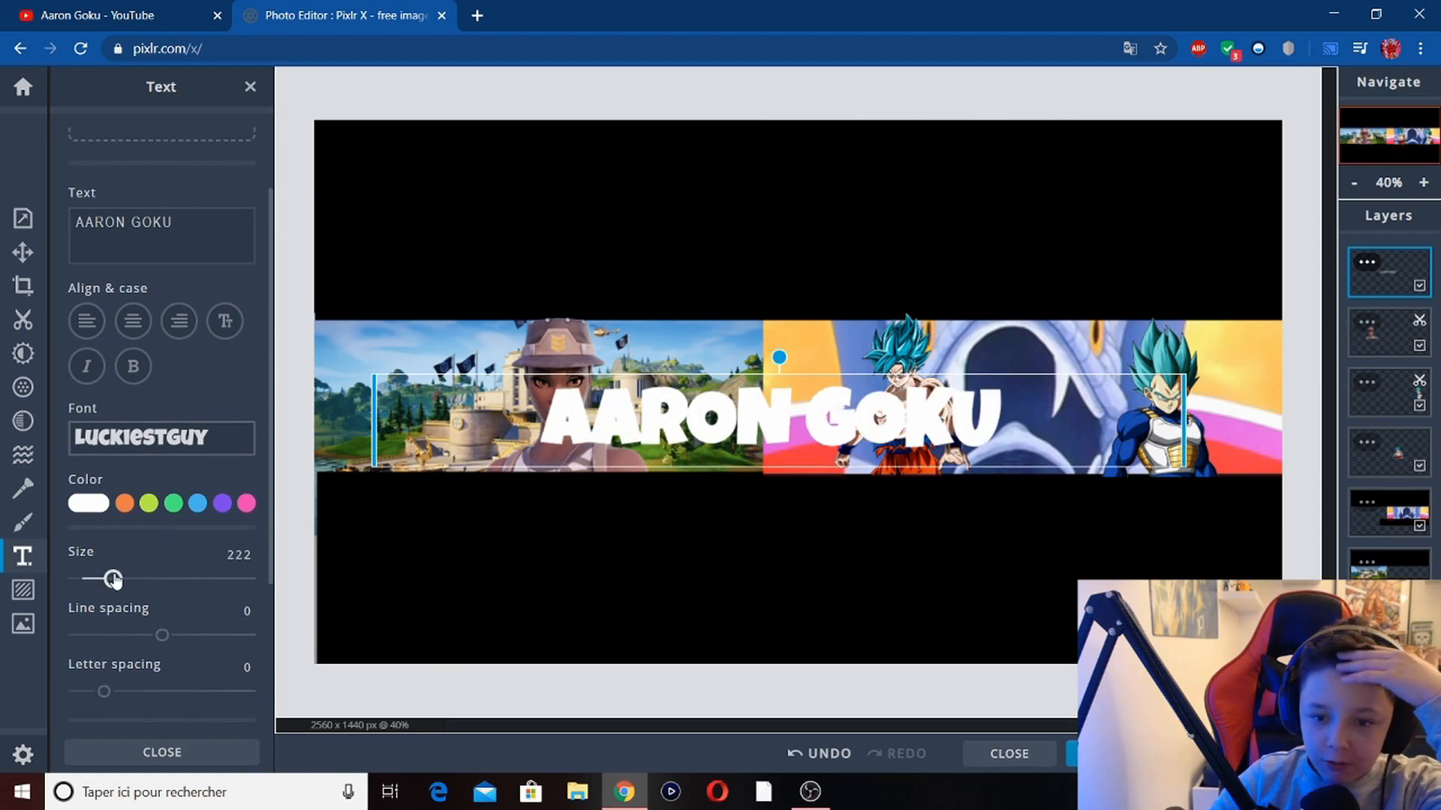
pyautogui.moveTo(113, 578); pyautogui.dragTo(112, 579)
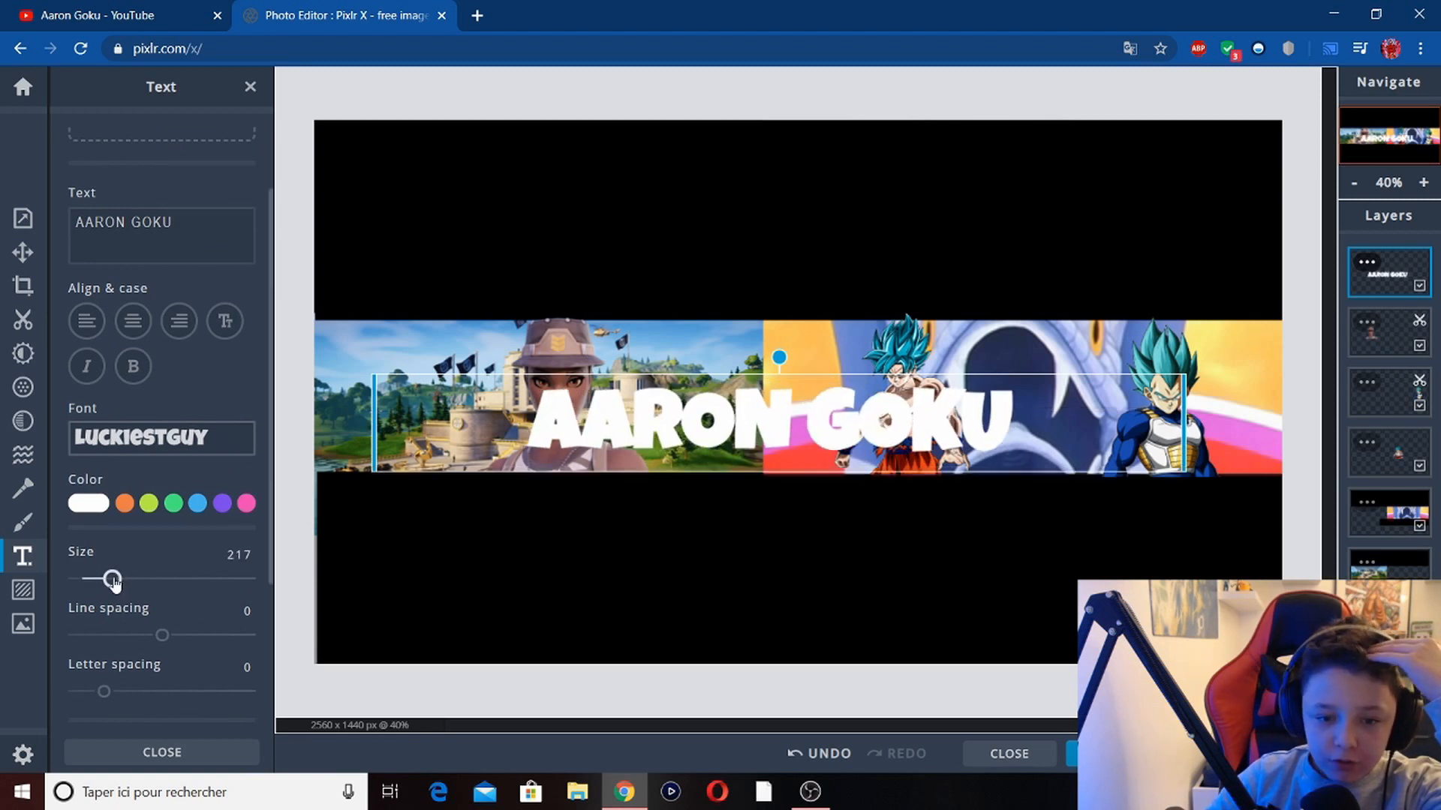
pyautogui.moveTo(399, 427); pyautogui.dragTo(632, 435)
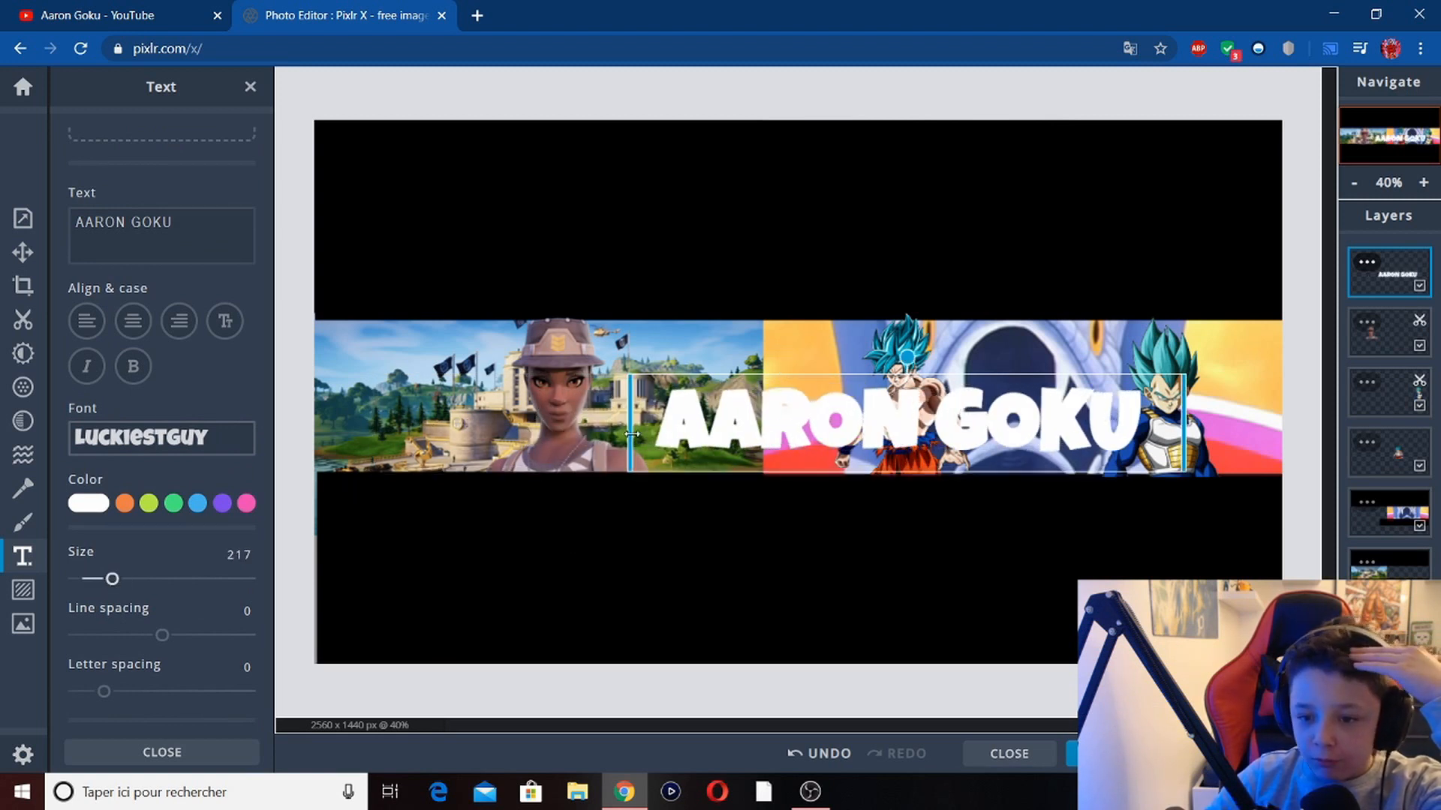
pyautogui.moveTo(1195, 420); pyautogui.dragTo(1159, 421)
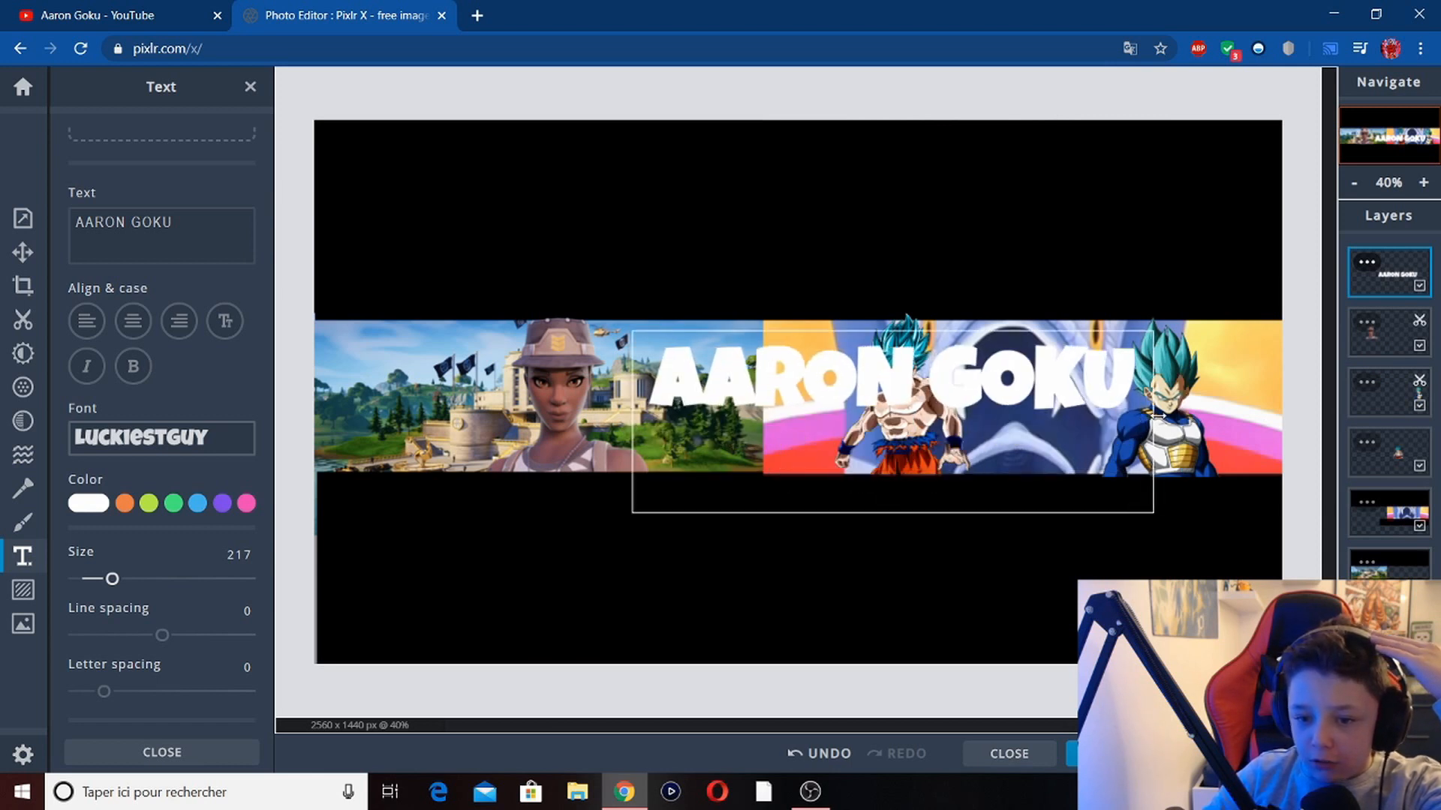
pyautogui.moveTo(950, 399); pyautogui.dragTo(879, 461)
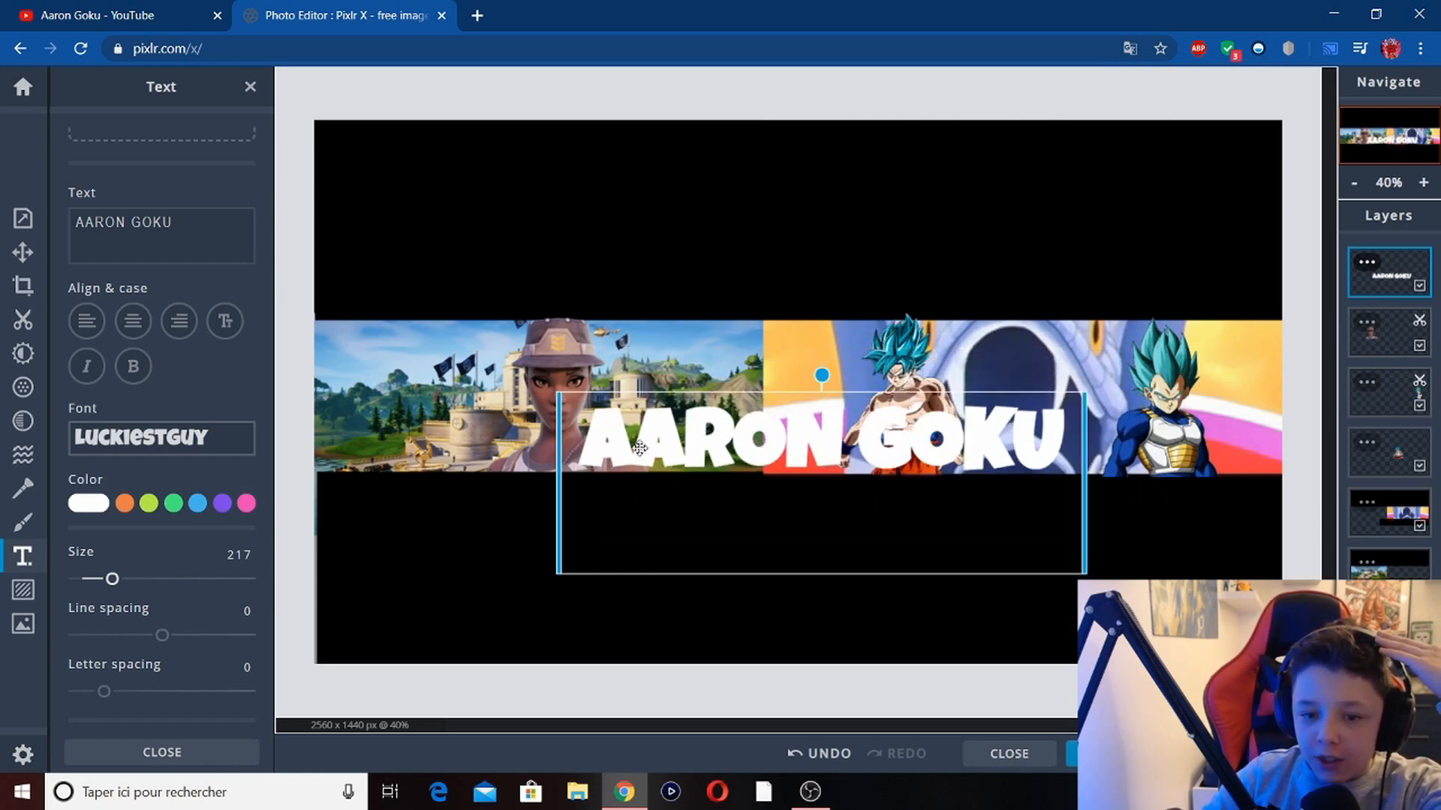
# Reduce the channel name to size 174 and position it in the lower half of the band, across the seam between the two pictures.
pyautogui.moveTo(112, 579); pyautogui.dragTo(107, 579)
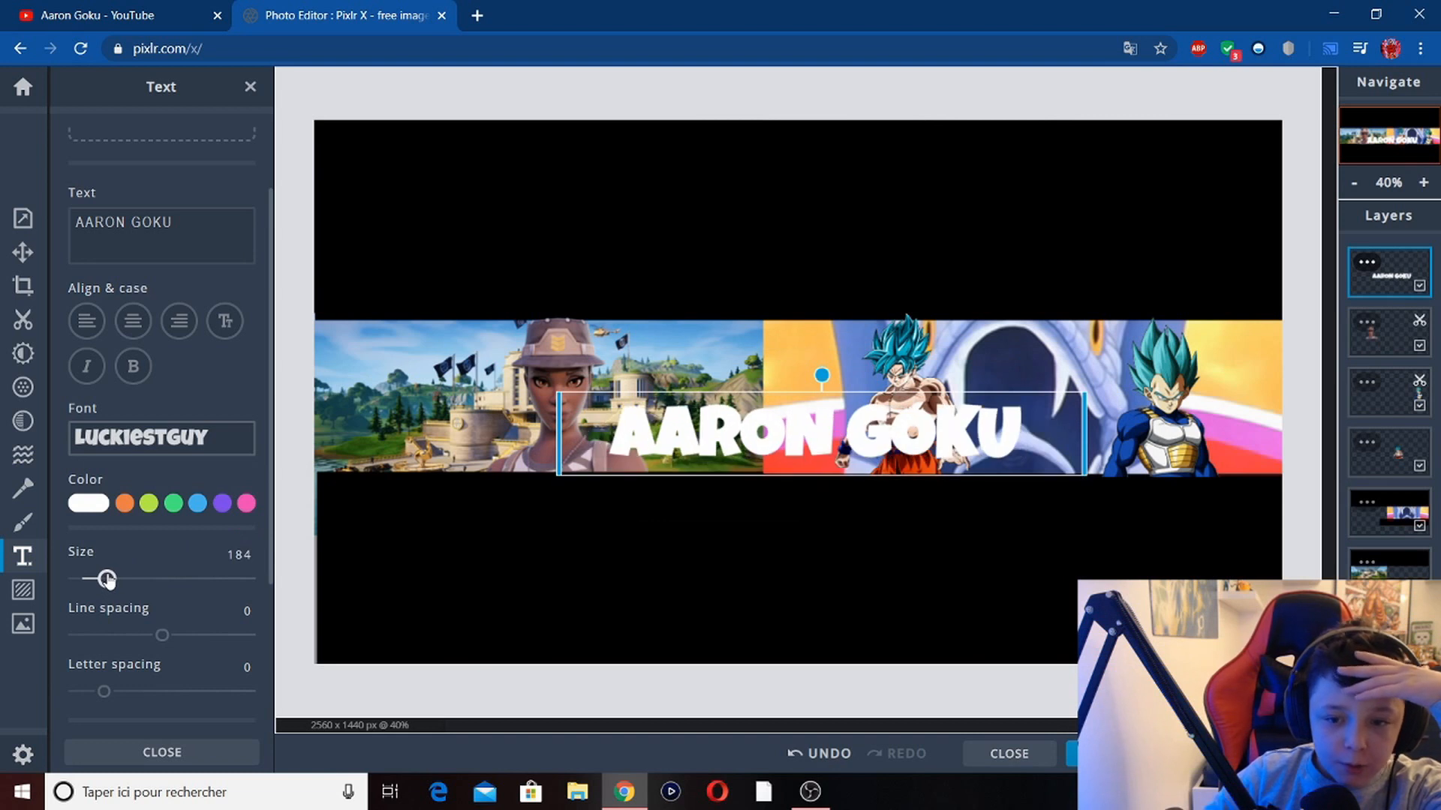
pyautogui.moveTo(902, 415); pyautogui.dragTo(886, 415)
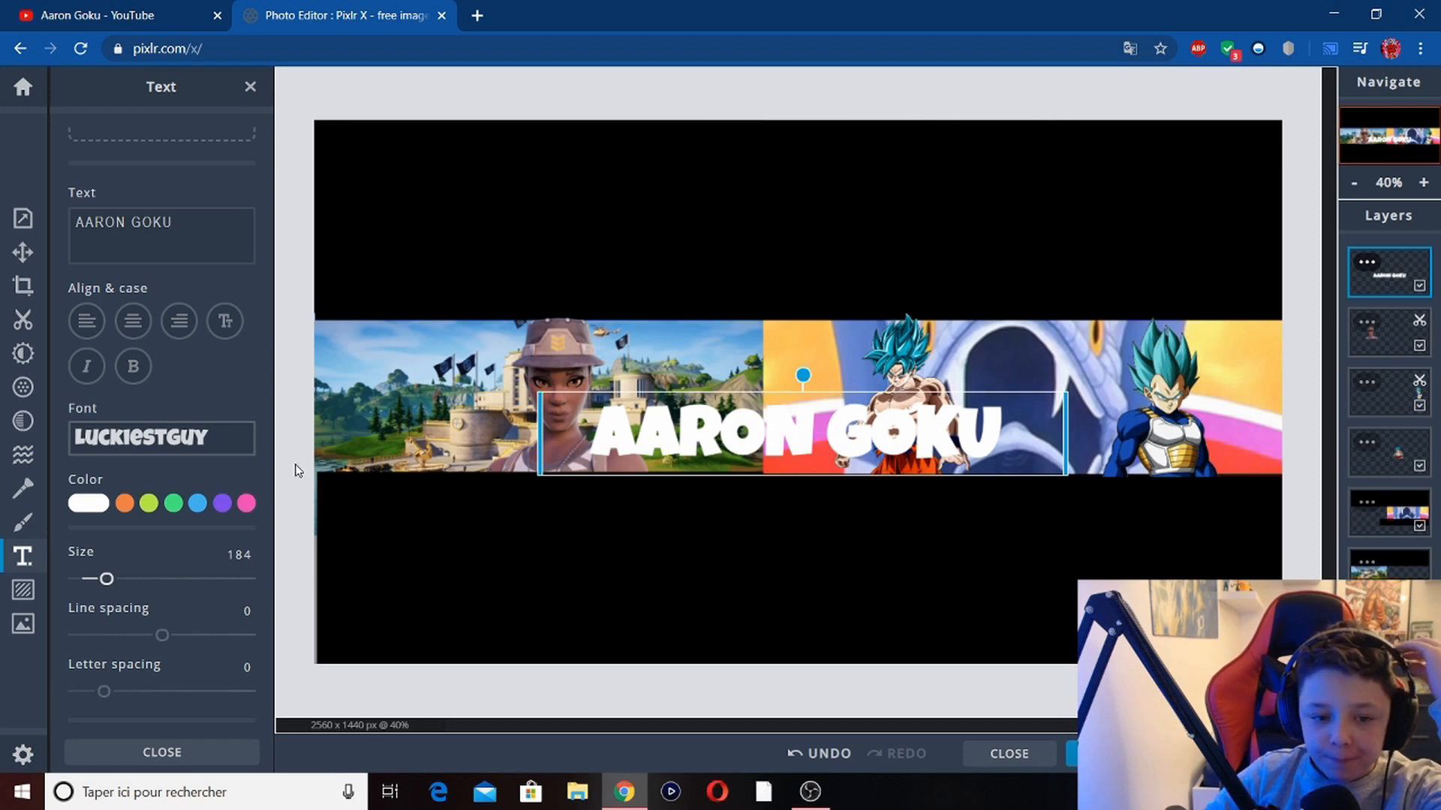
pyautogui.click(95, 579)
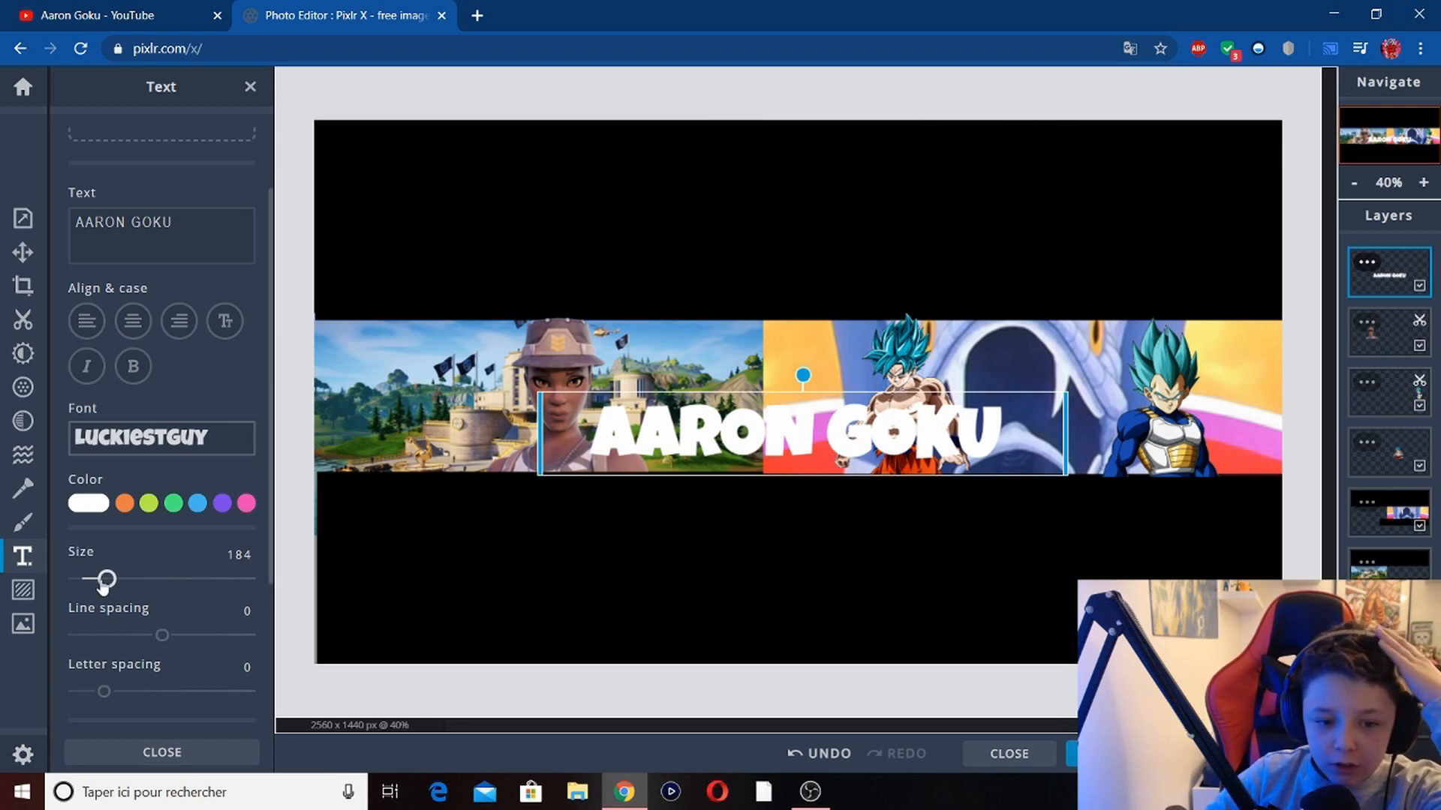
pyautogui.moveTo(764, 417); pyautogui.dragTo(736, 436)
pyautogui.click(104, 579)
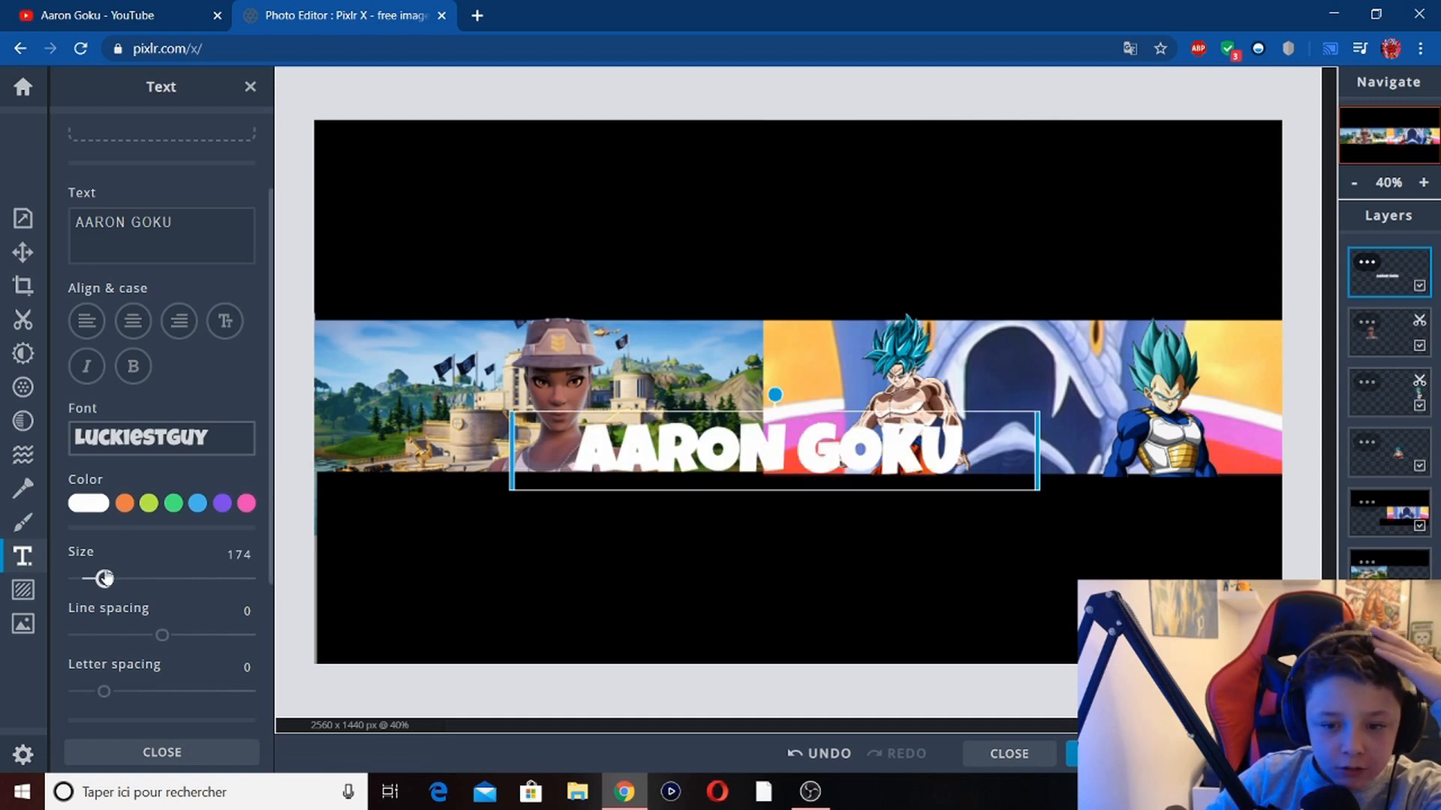
pyautogui.click(880, 460)
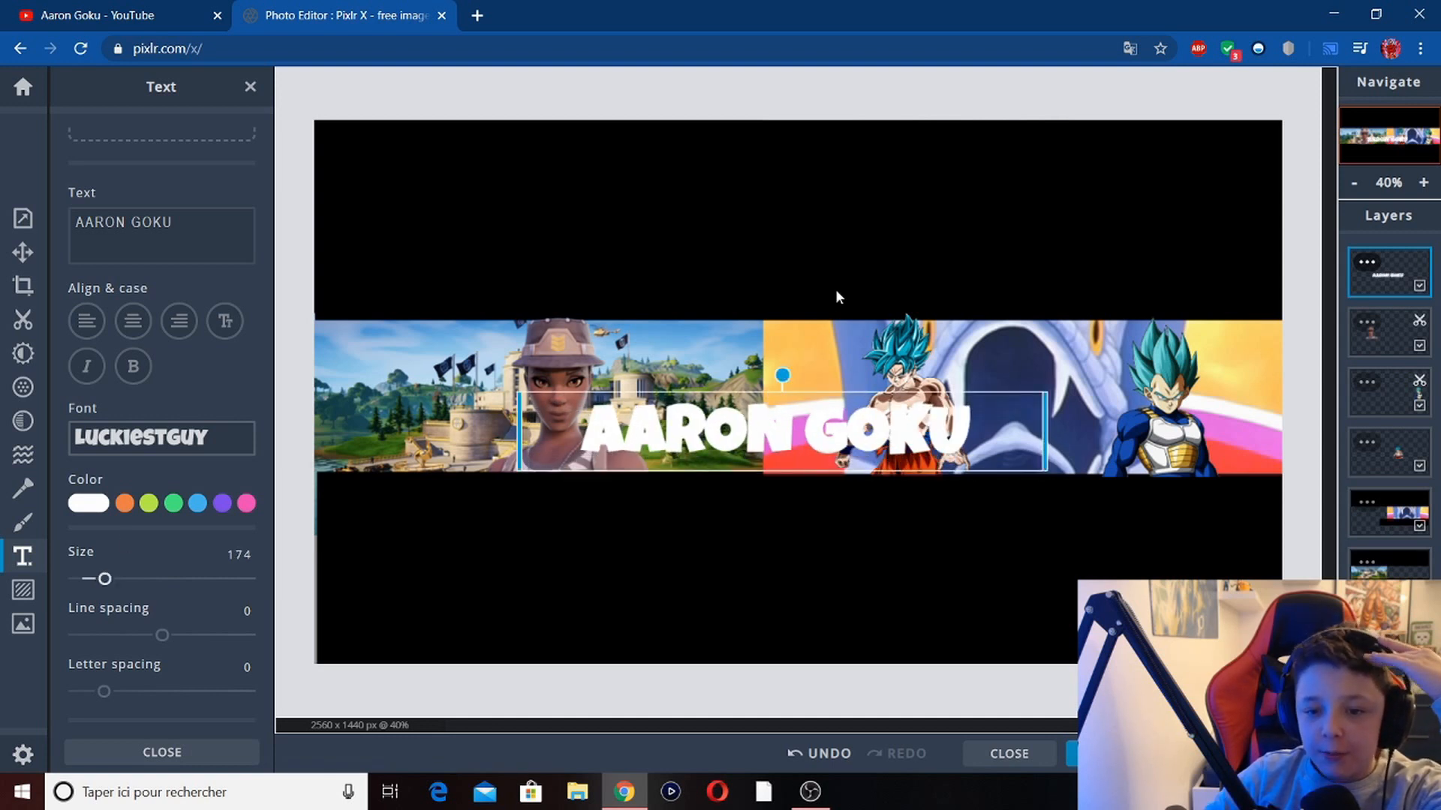
pyautogui.click(765, 354)
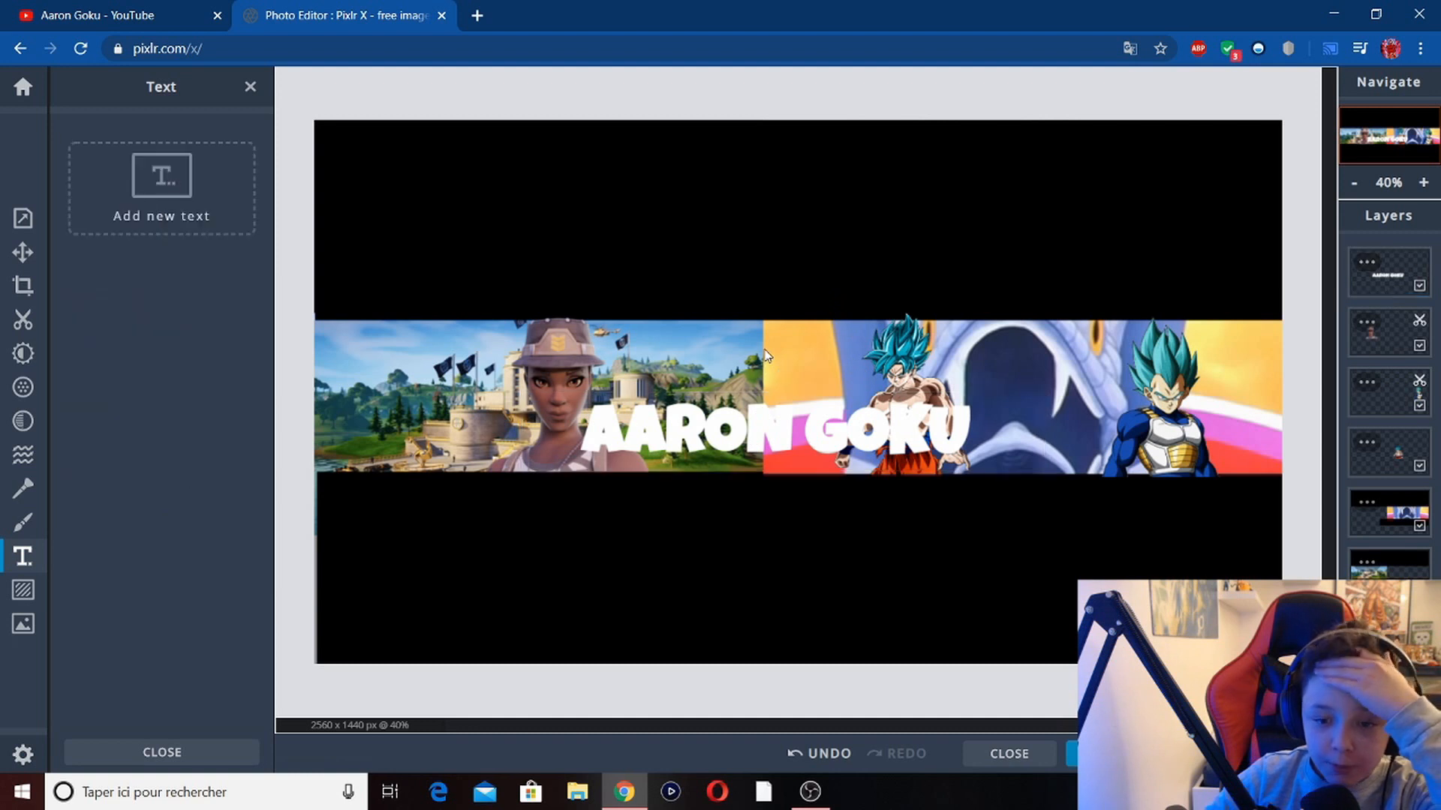
# Colour the channel name red (#FF0000) and shift it slightly towards Goku.
pyautogui.click(765, 420)
pyautogui.click(102, 605)
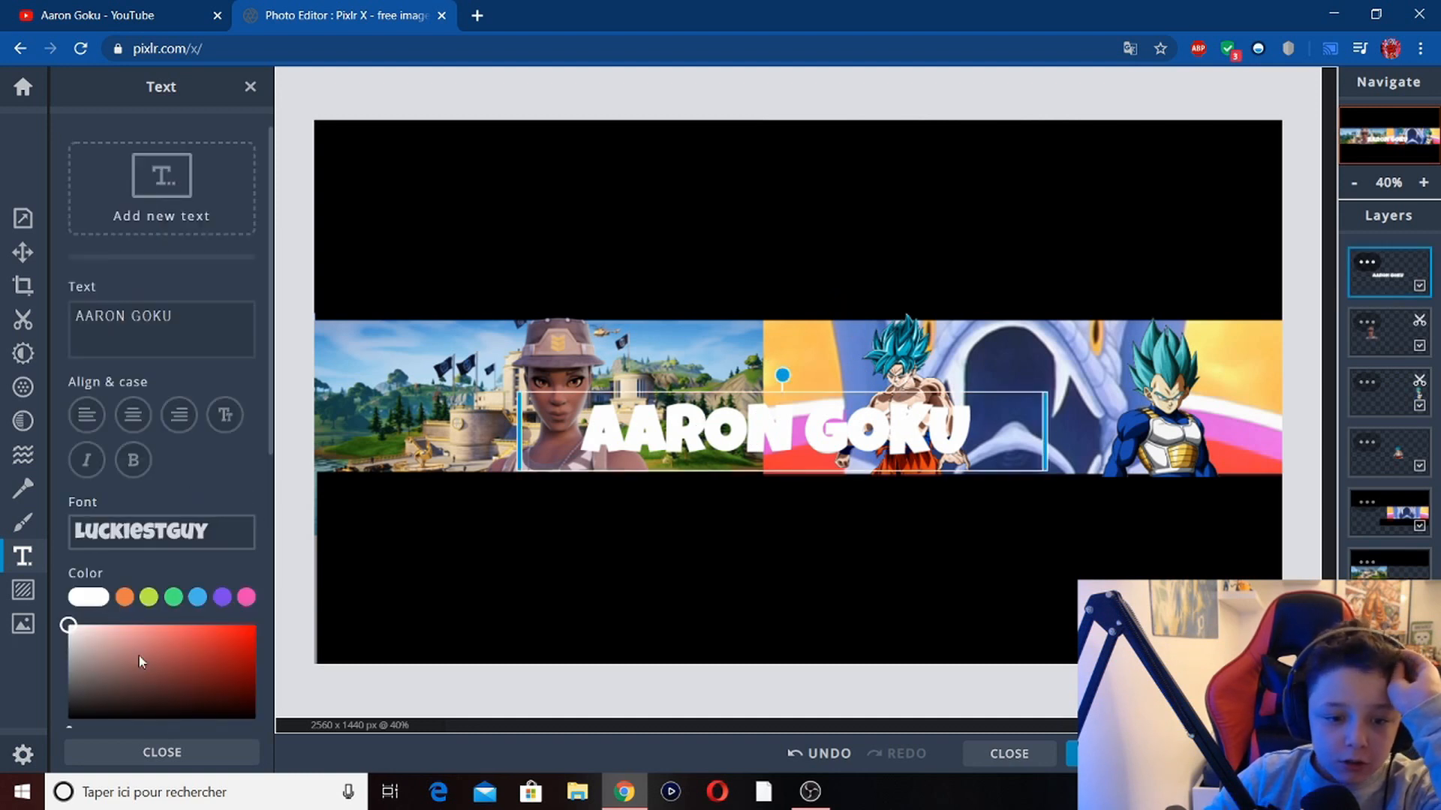
pyautogui.moveTo(138, 656); pyautogui.dragTo(331, 548)
pyautogui.moveTo(843, 410); pyautogui.dragTo(858, 407)
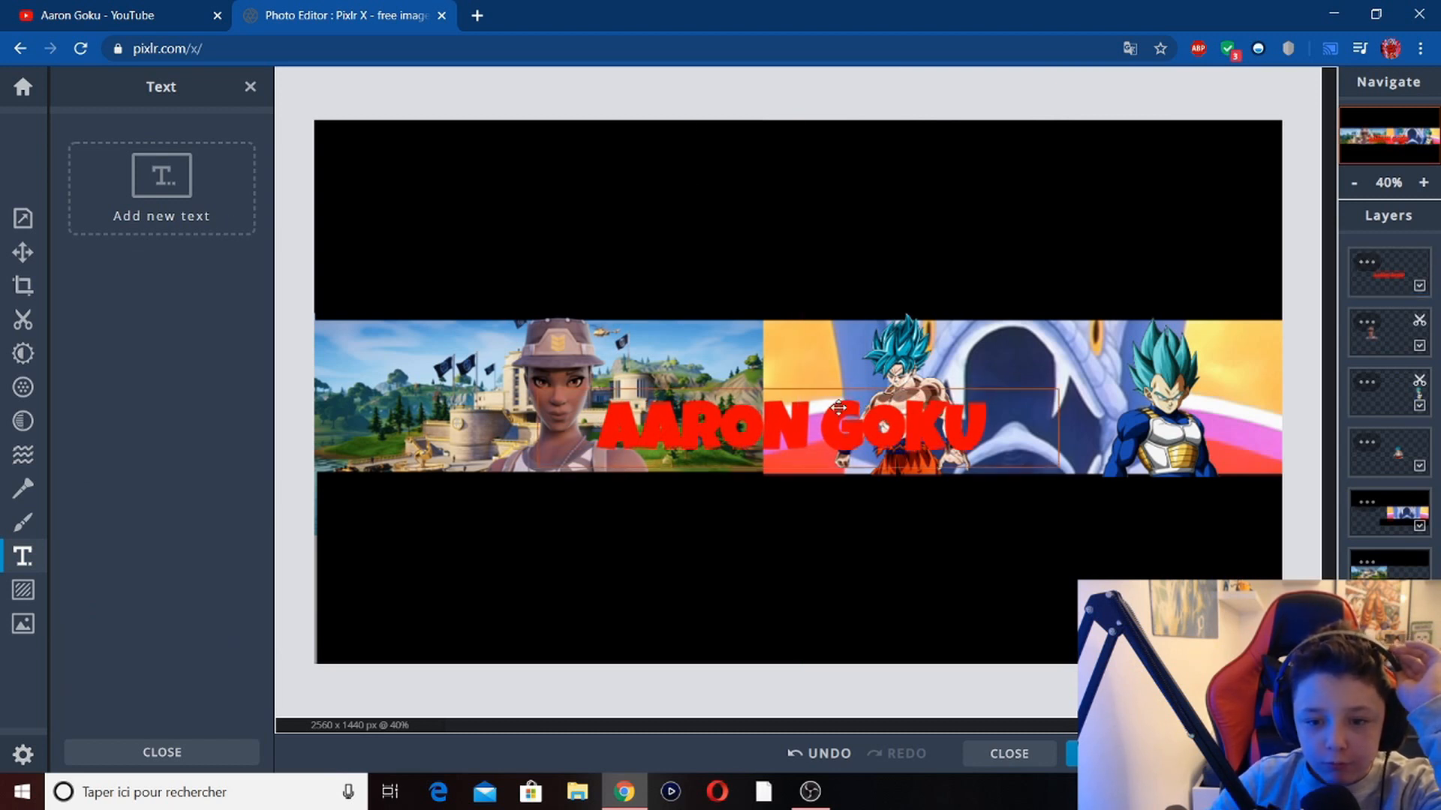
# Give the channel name a black (#000000) outline of size 5 and move the text slightly down.
pyautogui.scroll(-5, 131, 509)
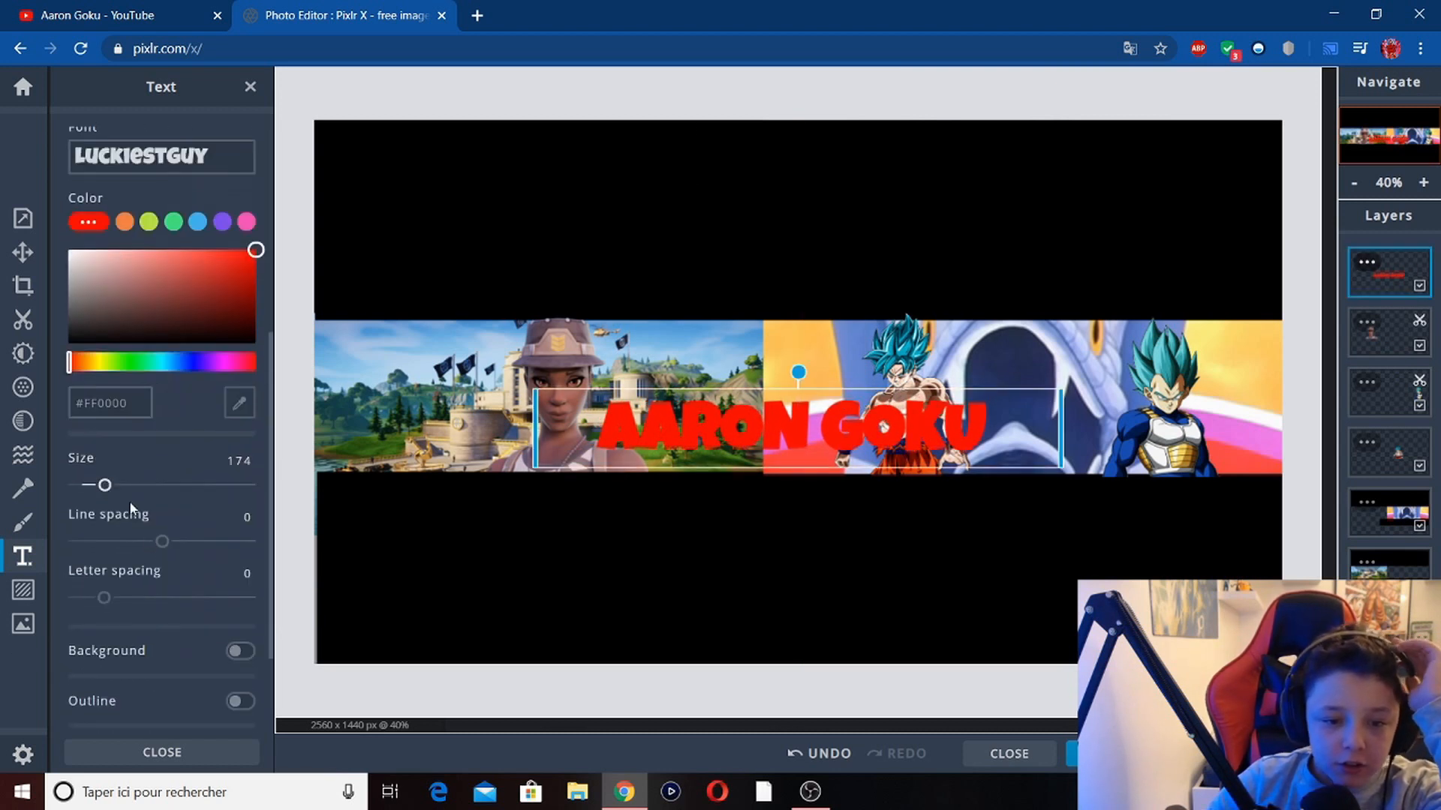
pyautogui.scroll(-1, 172, 611)
pyautogui.click(240, 610)
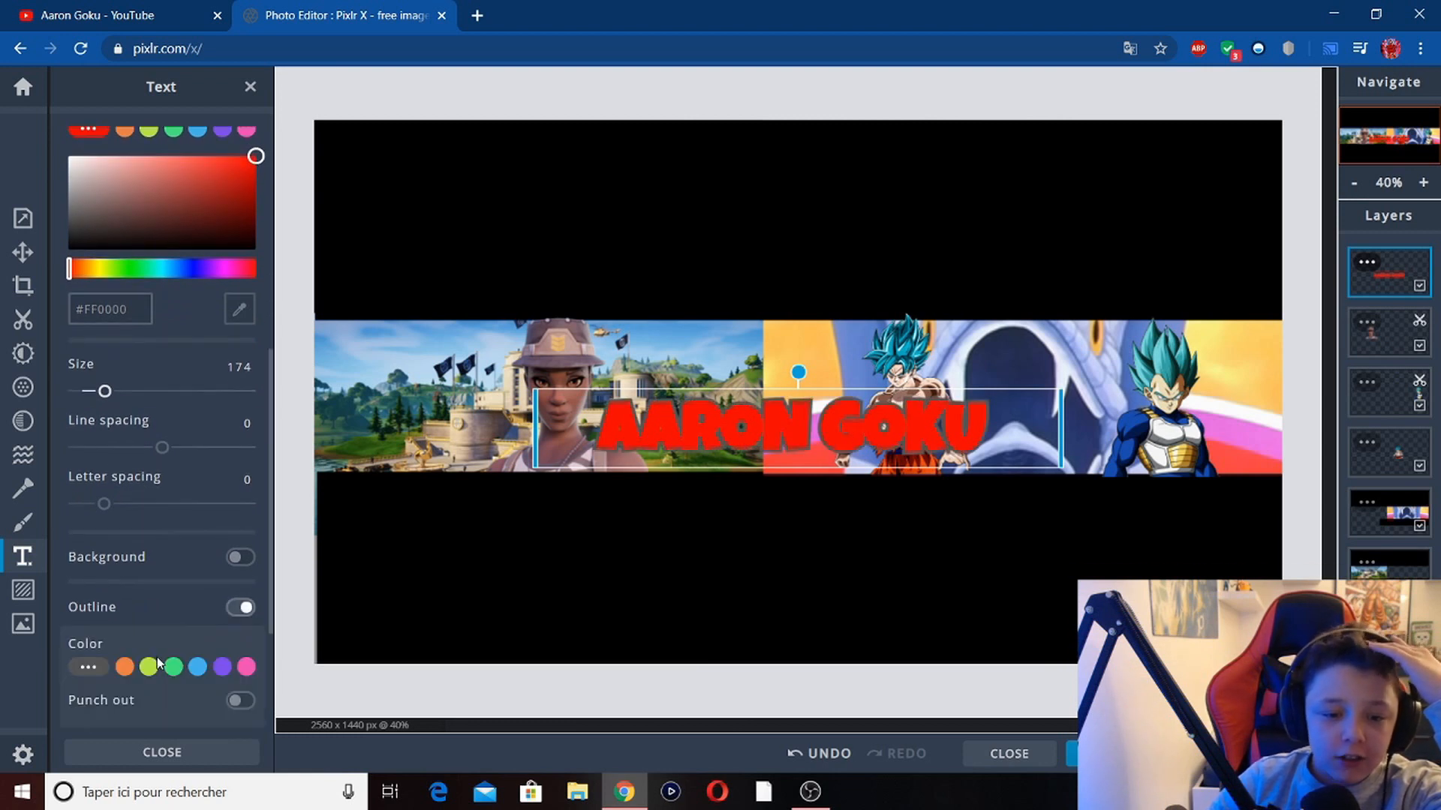
pyautogui.scroll(-1, 156, 657)
pyautogui.click(89, 573)
pyautogui.moveTo(91, 661); pyautogui.dragTo(50, 703)
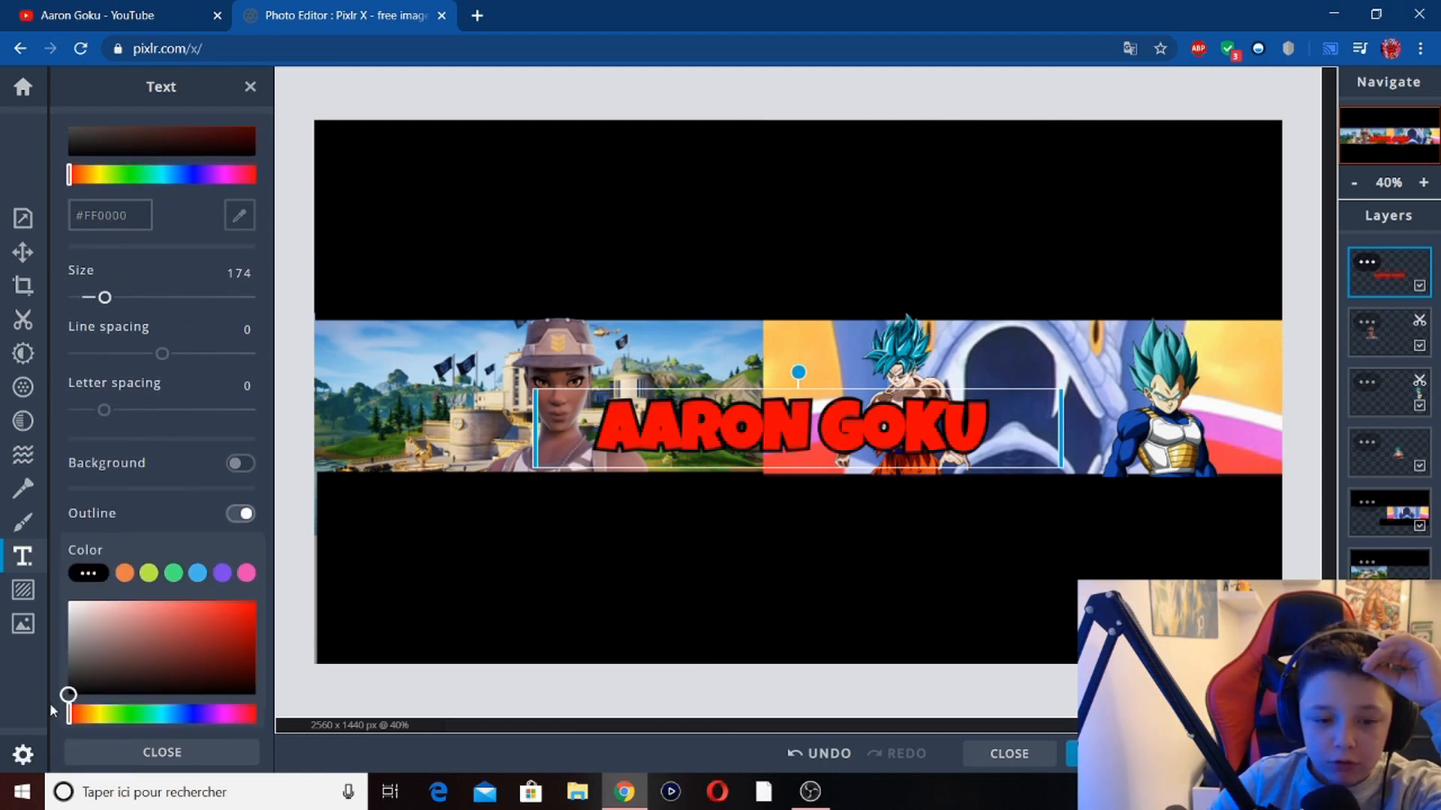
pyautogui.scroll(-3, 207, 646)
pyautogui.click(153, 667)
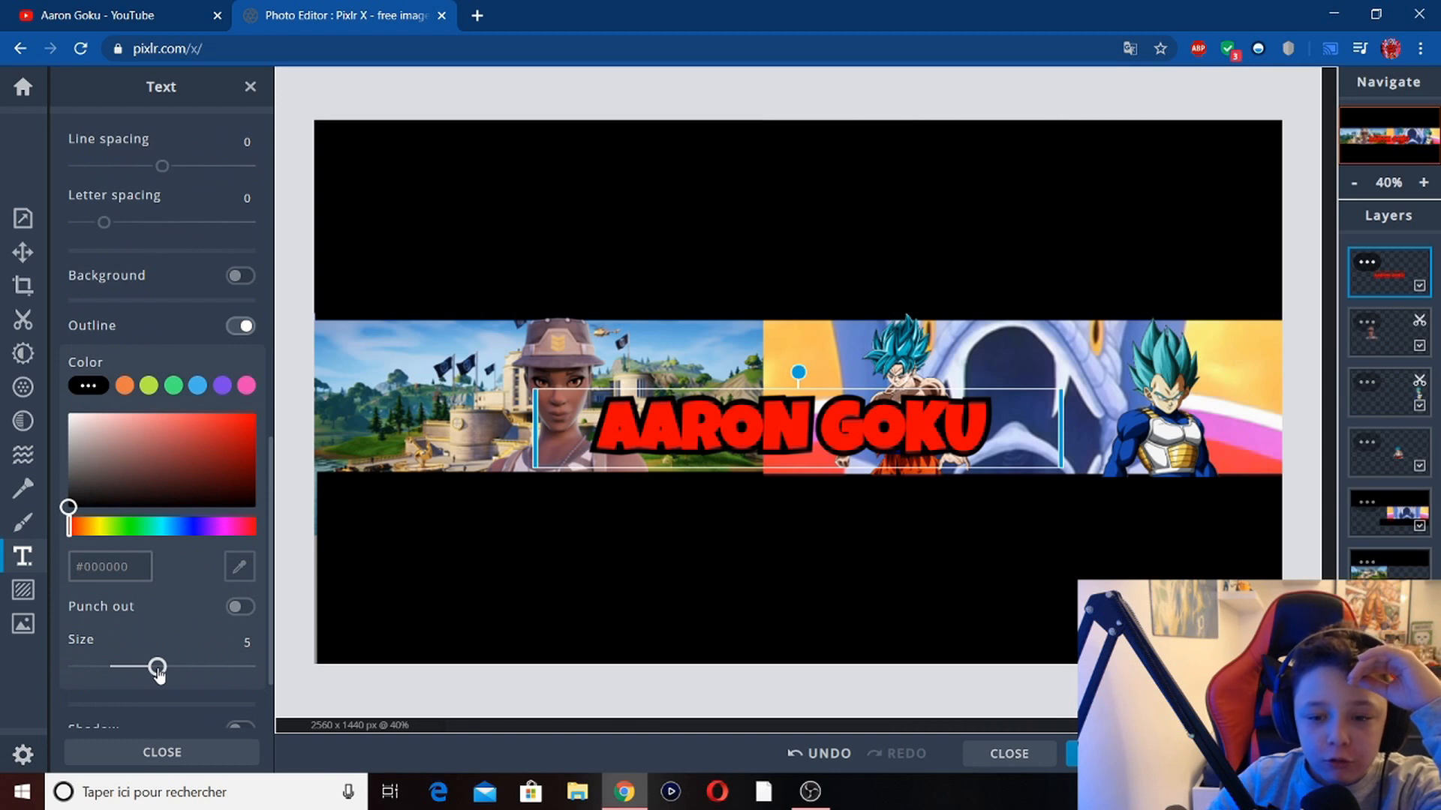
pyautogui.moveTo(688, 437)
pyautogui.mouseDown()
pyautogui.moveTo(693, 459)
pyautogui.moveTo(697, 448)
pyautogui.mouseUp()
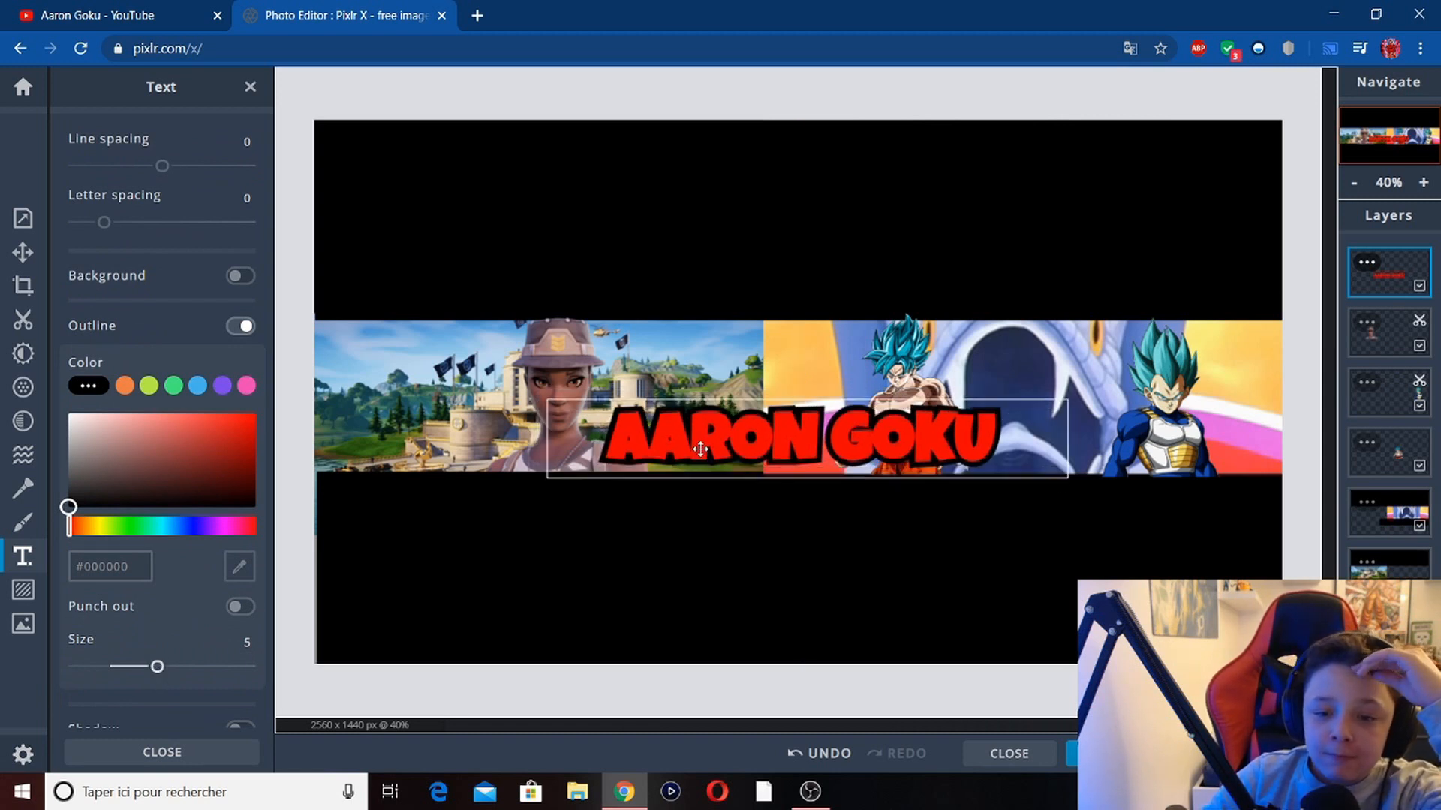
# Add a black (#000000) shadow to the channel name and raise the text slightly within the band.
pyautogui.scroll(-2, 120, 669)
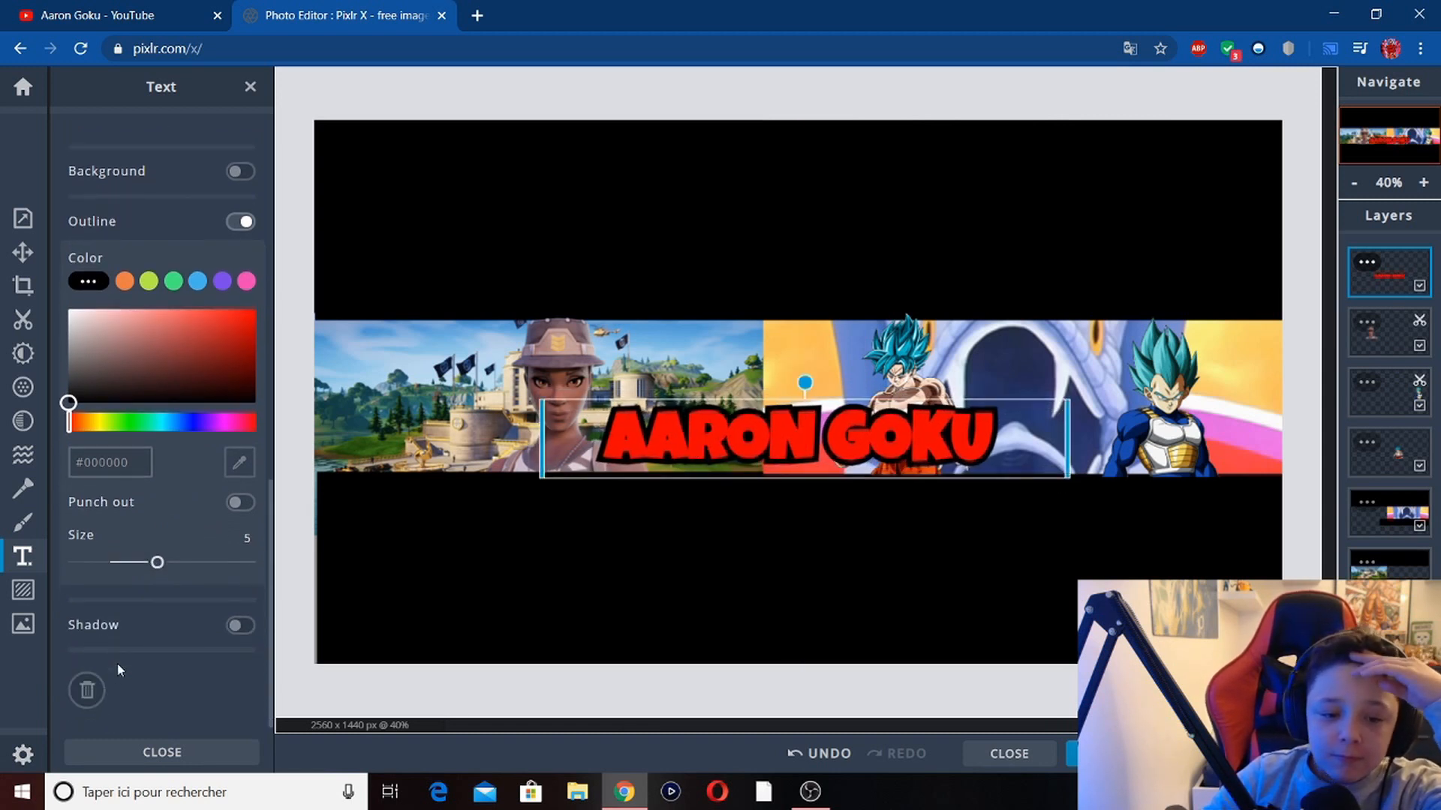
pyautogui.click(243, 629)
pyautogui.scroll(-3, 200, 682)
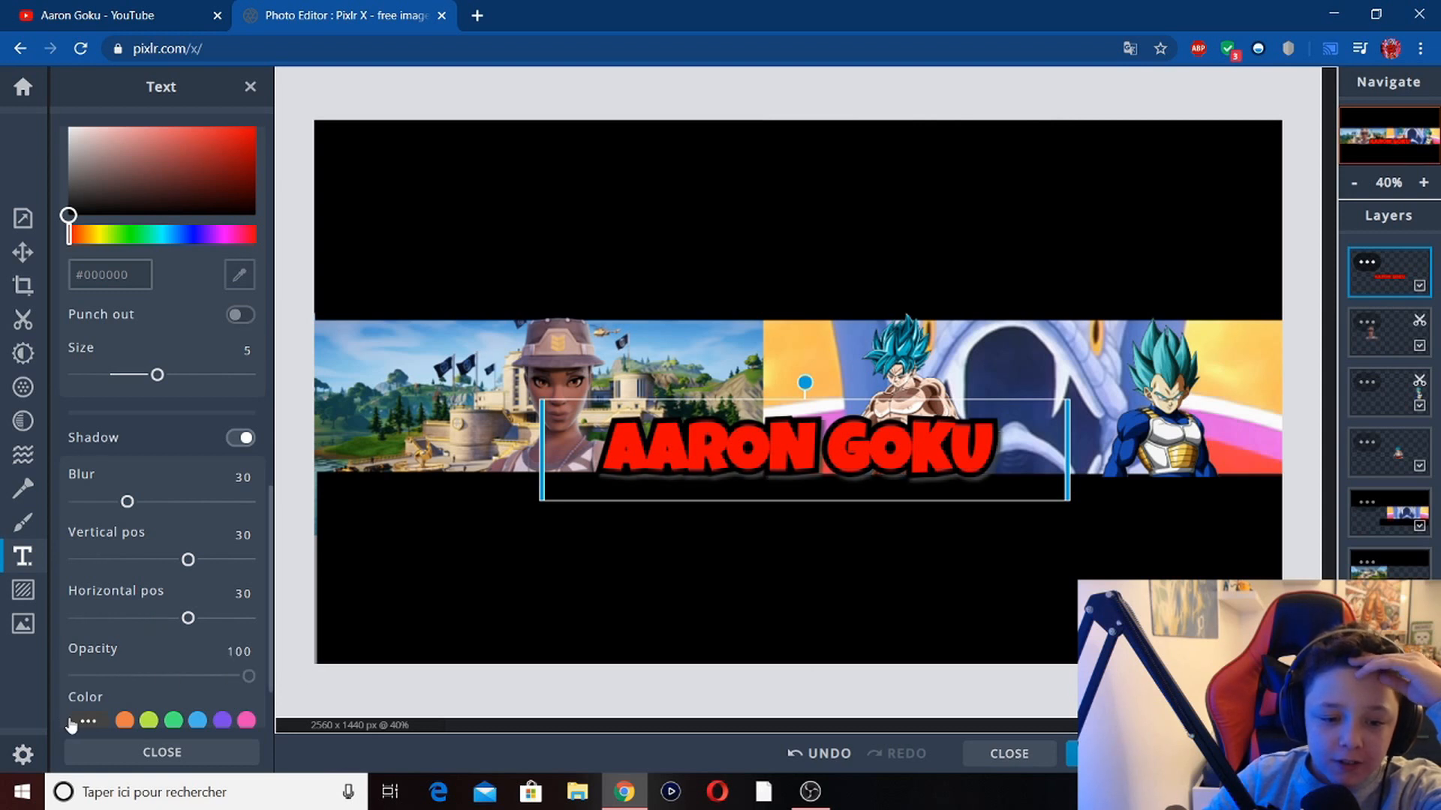
pyautogui.scroll(-2, 159, 641)
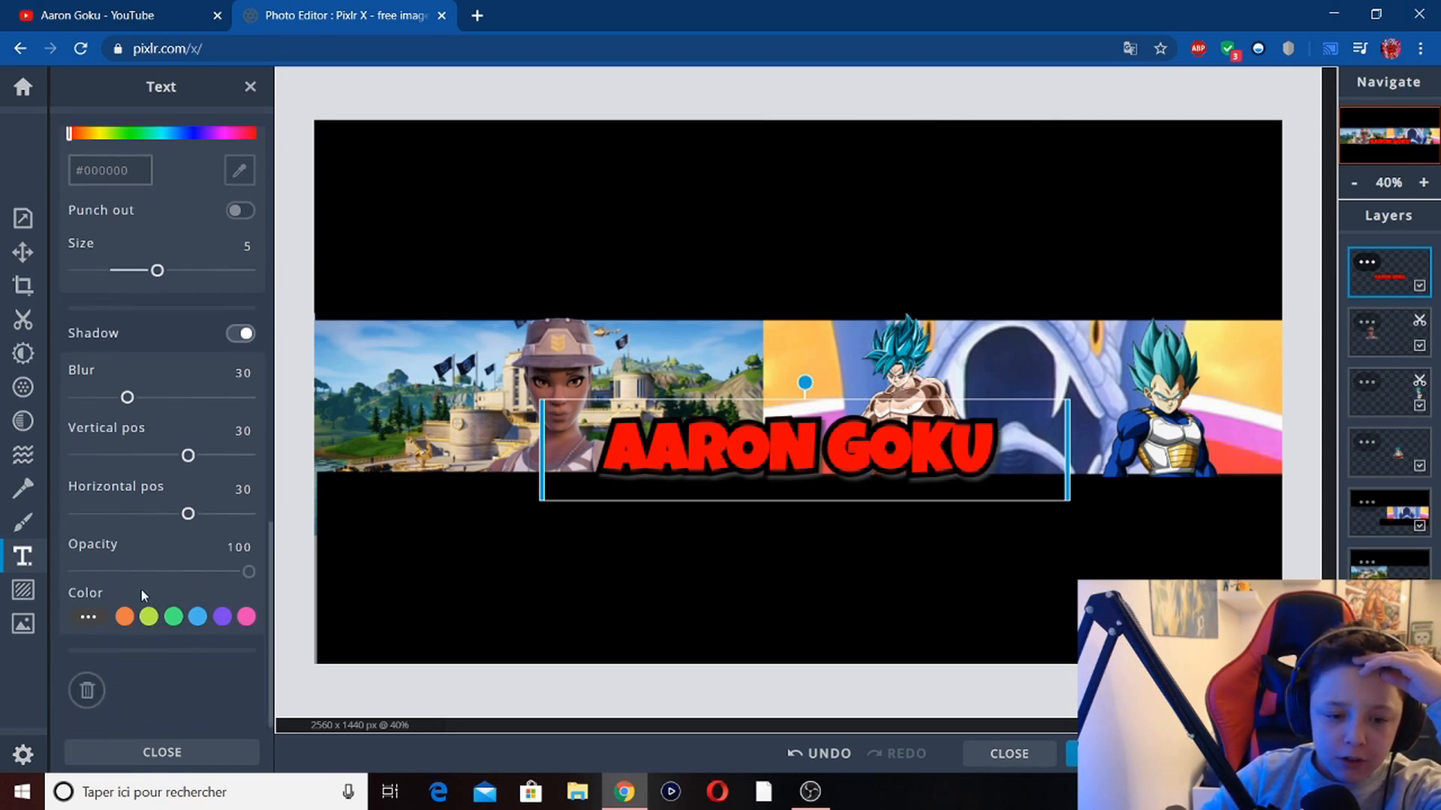
pyautogui.click(92, 628)
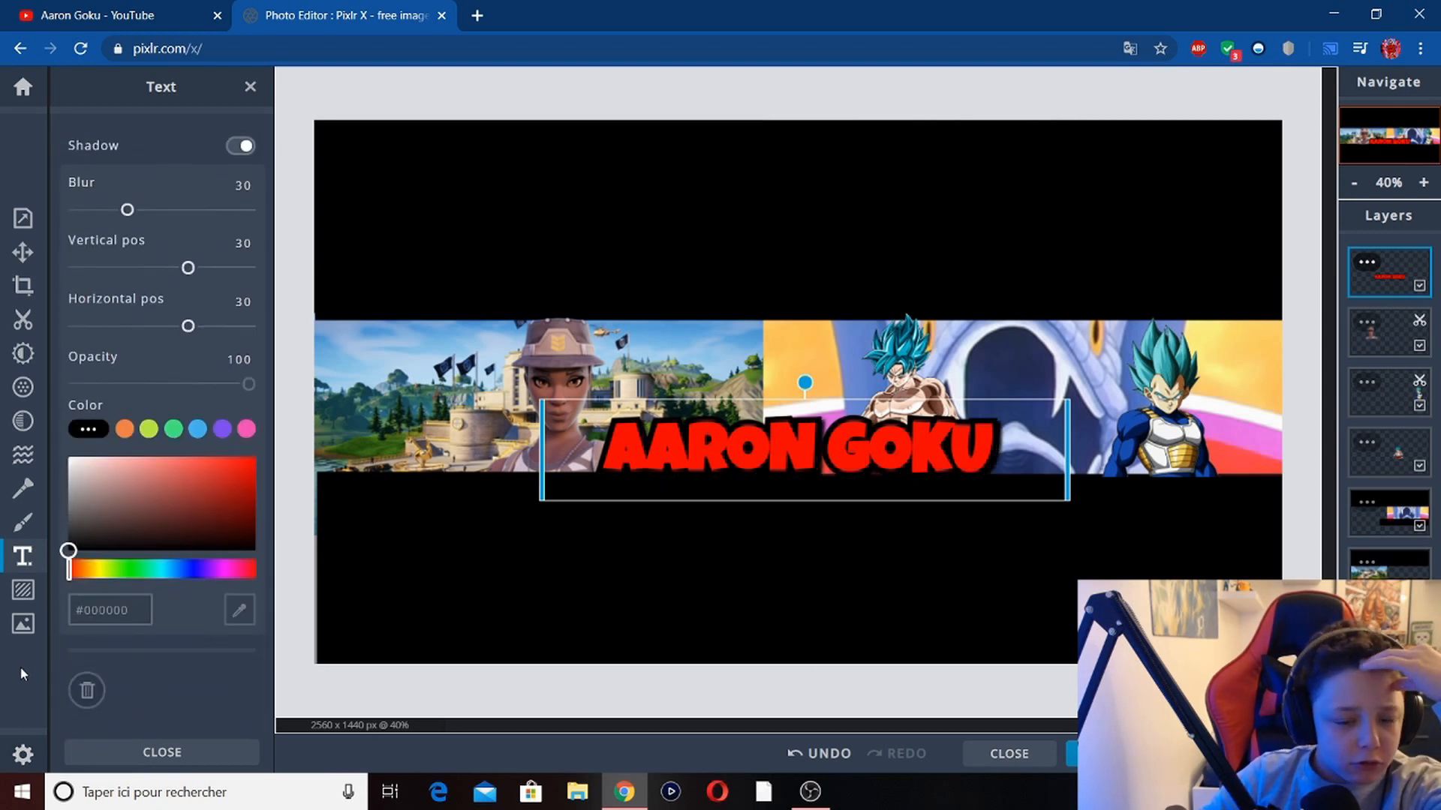
pyautogui.moveTo(723, 445); pyautogui.dragTo(781, 454)
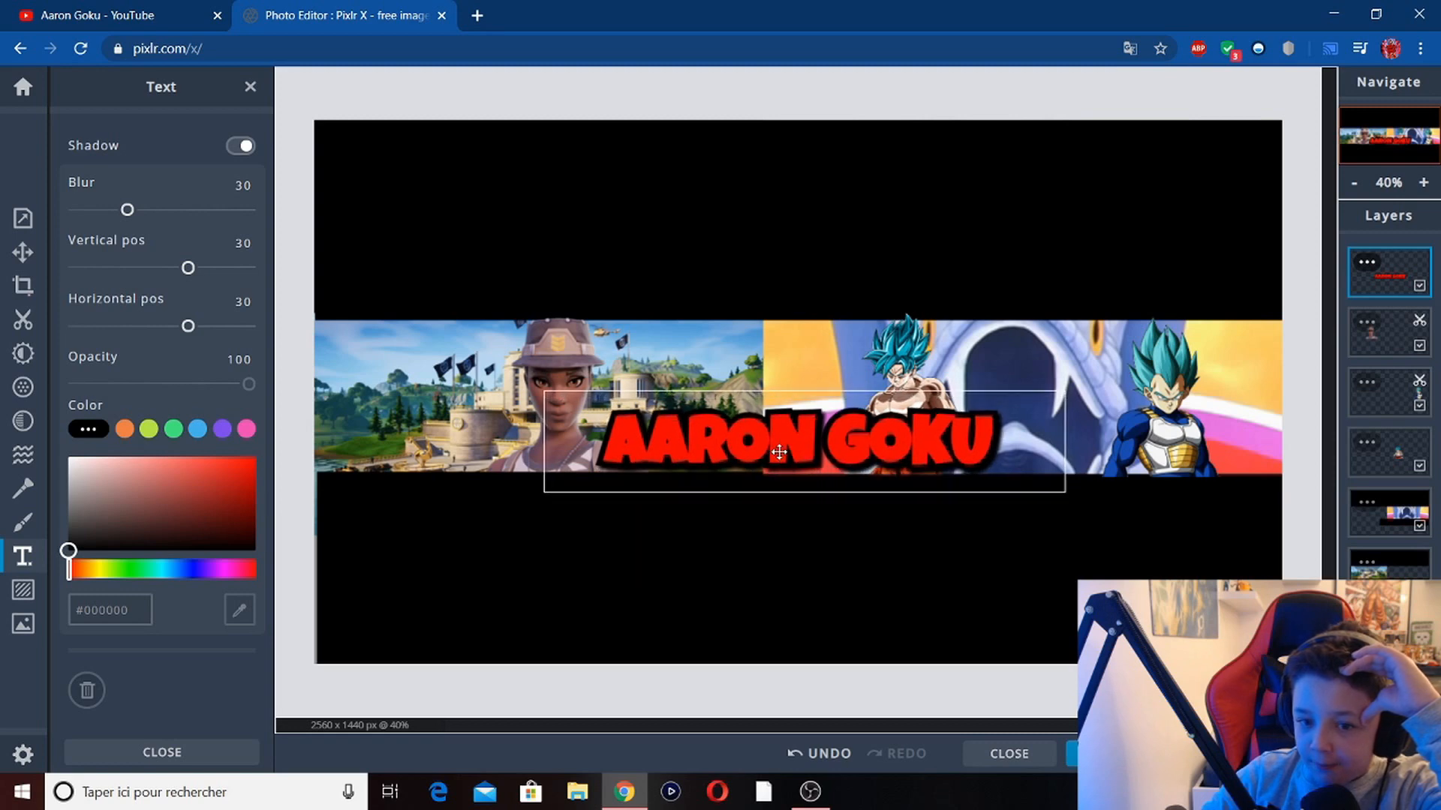
pyautogui.click(845, 182)
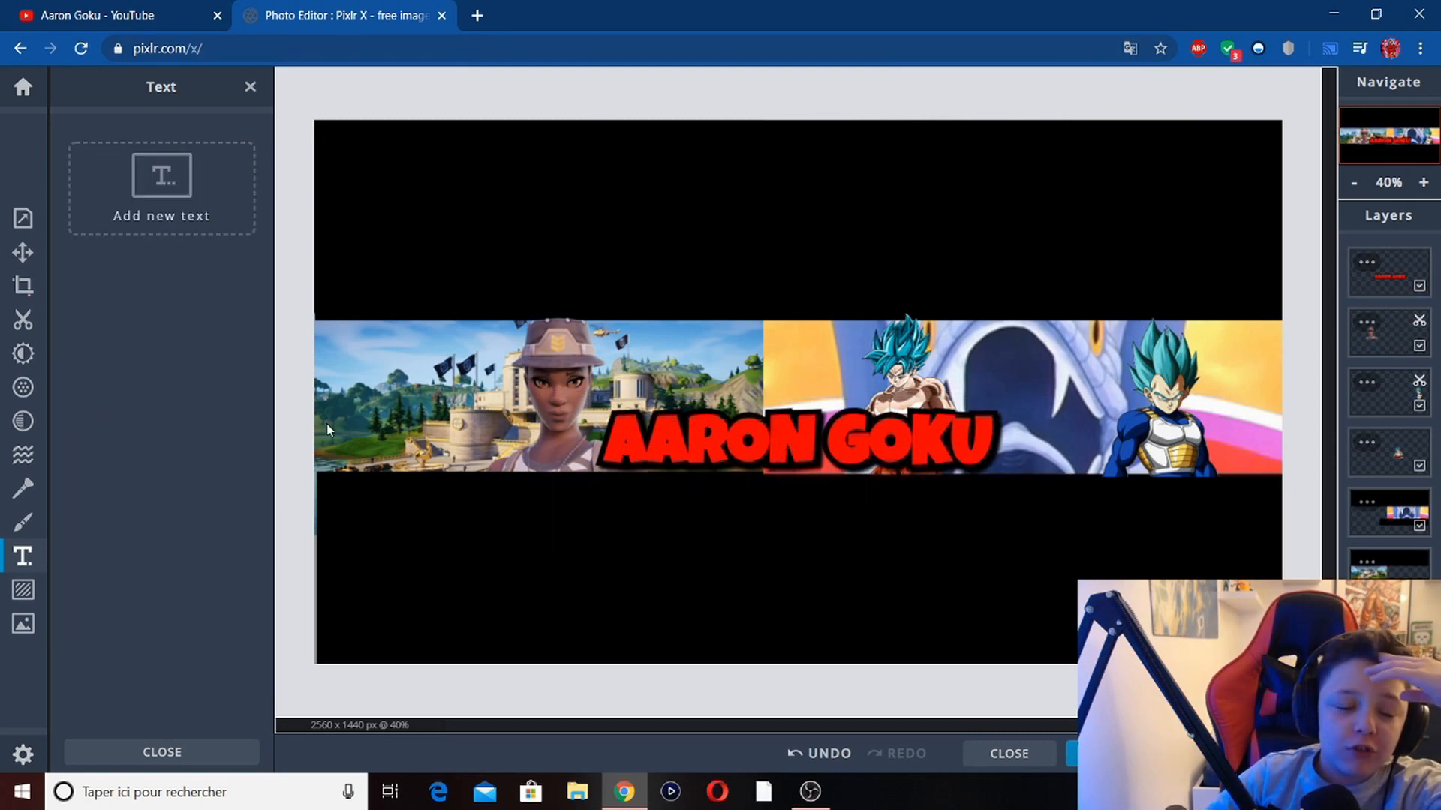
# Add the Discord logo image from the LOGO PNG desktop folder to the banner as a new layer.
pyautogui.click(1389, 706)
pyautogui.click(722, 428)
pyautogui.click(72, 132)
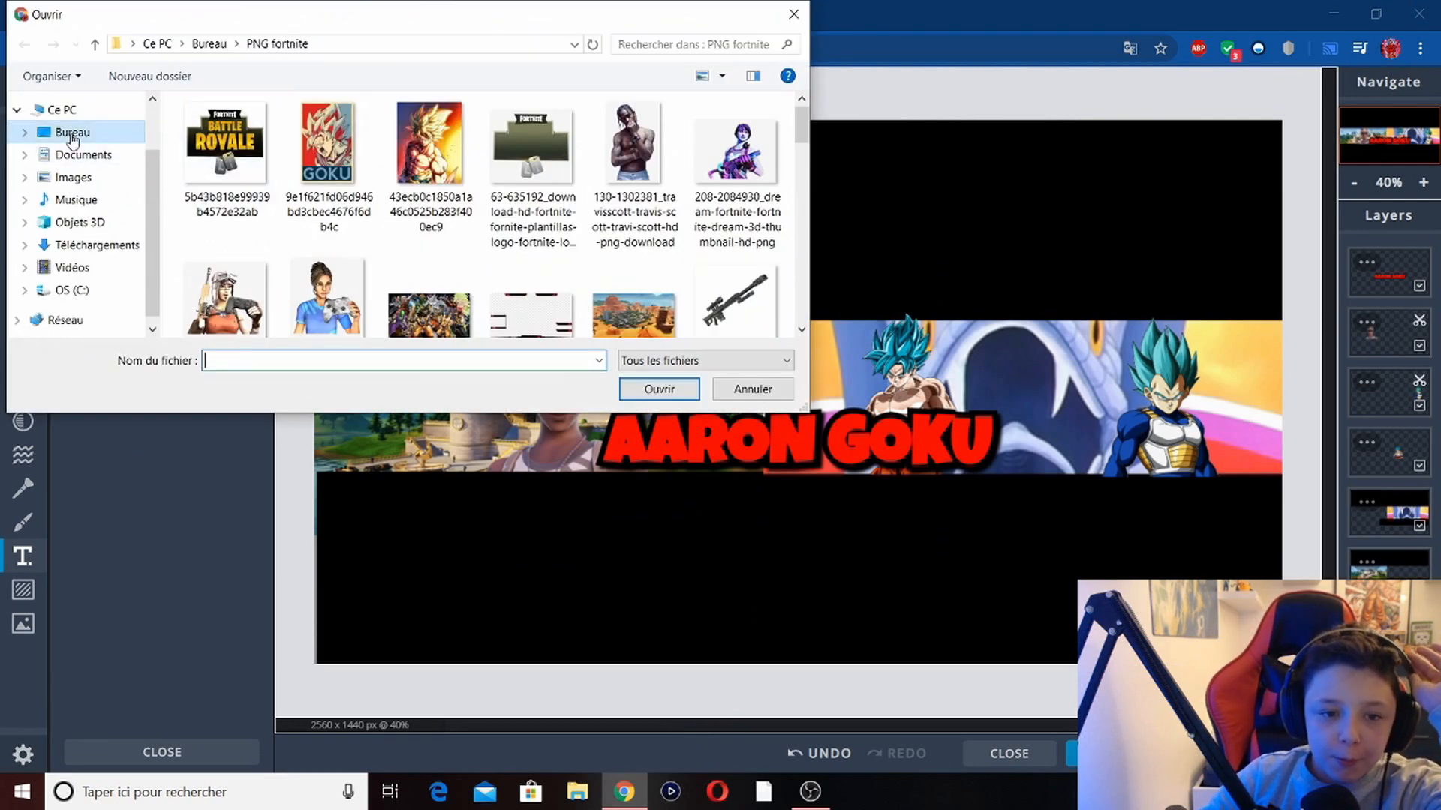
pyautogui.scroll(-3, 405, 255)
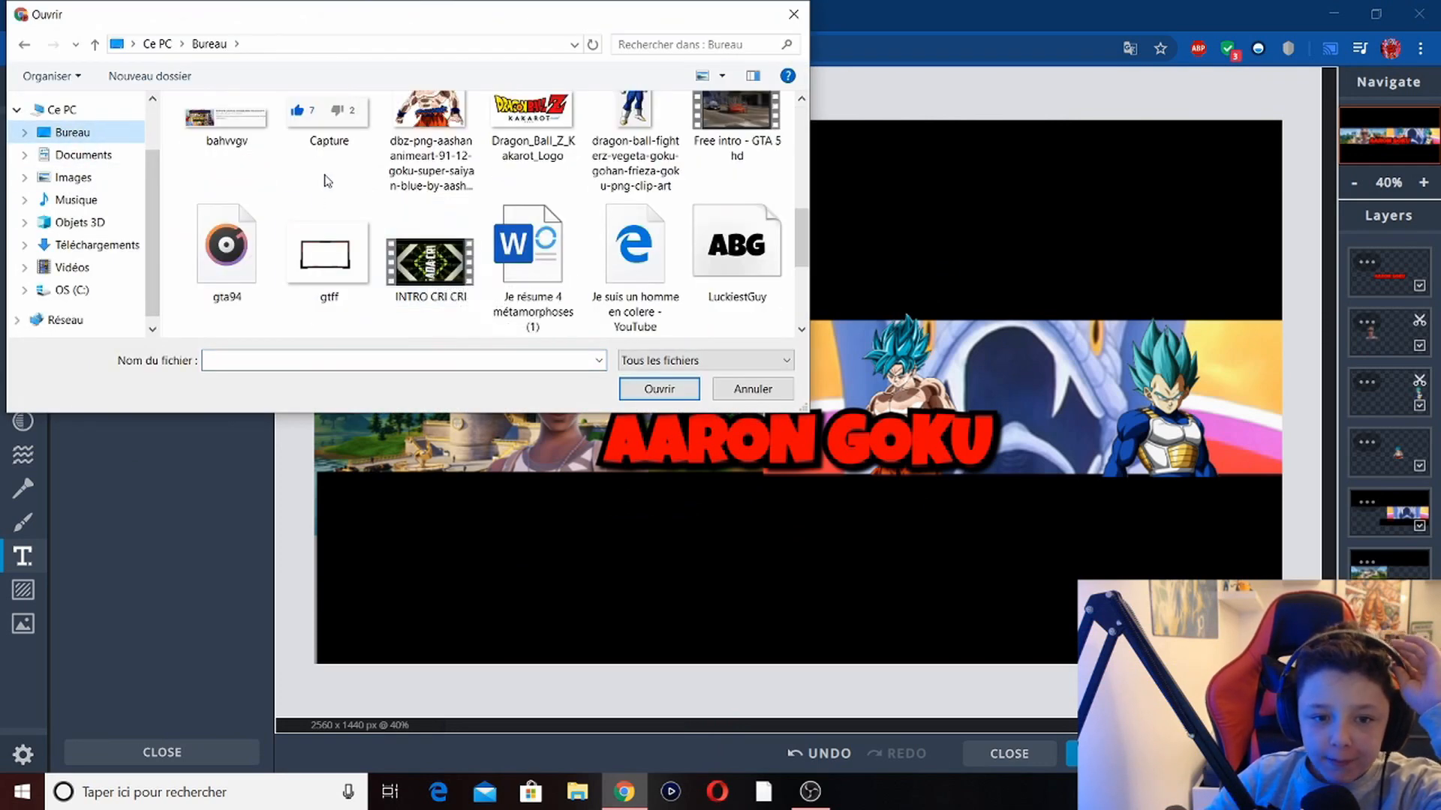
pyautogui.scroll(5, 450, 225)
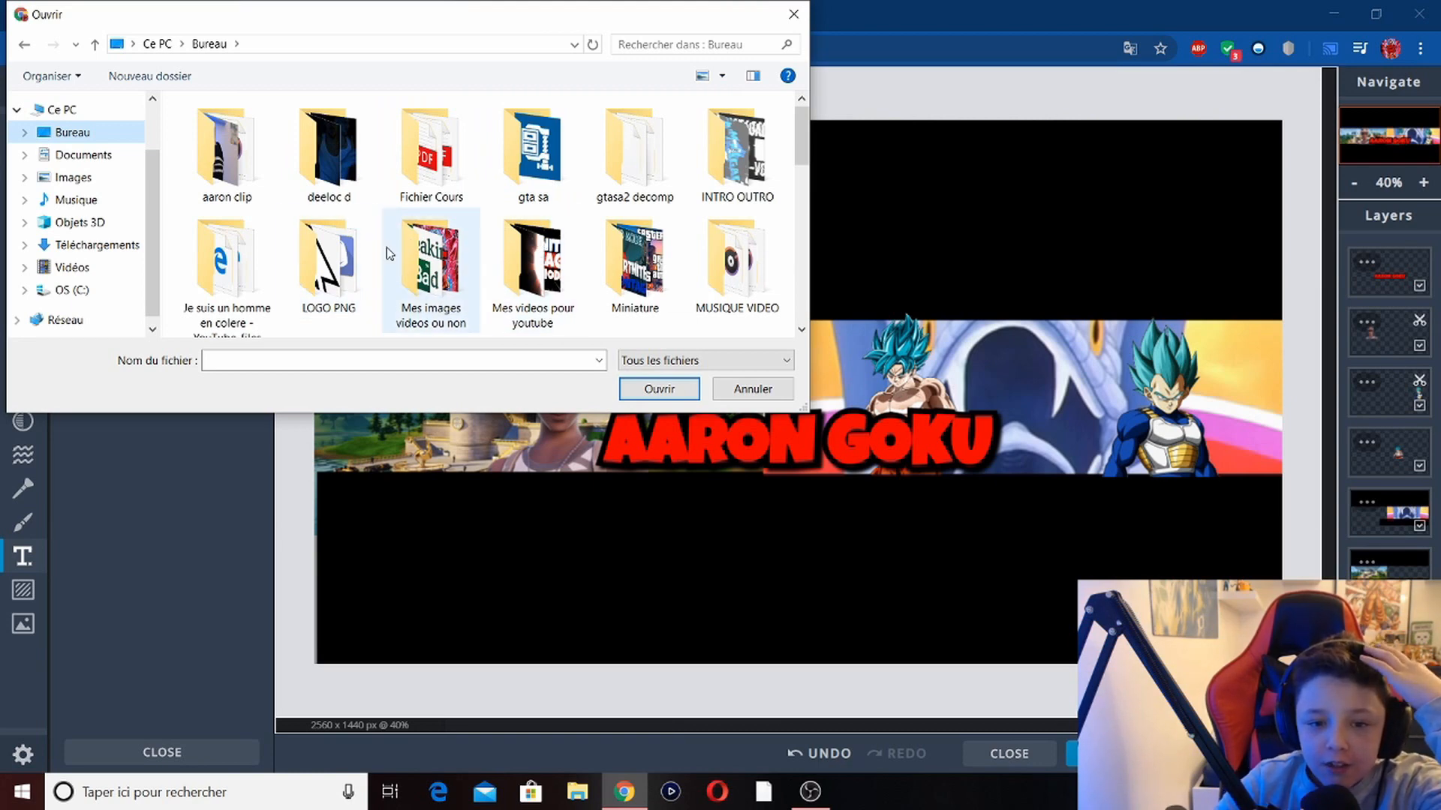
pyautogui.doubleClick(328, 259)
pyautogui.doubleClick(325, 180)
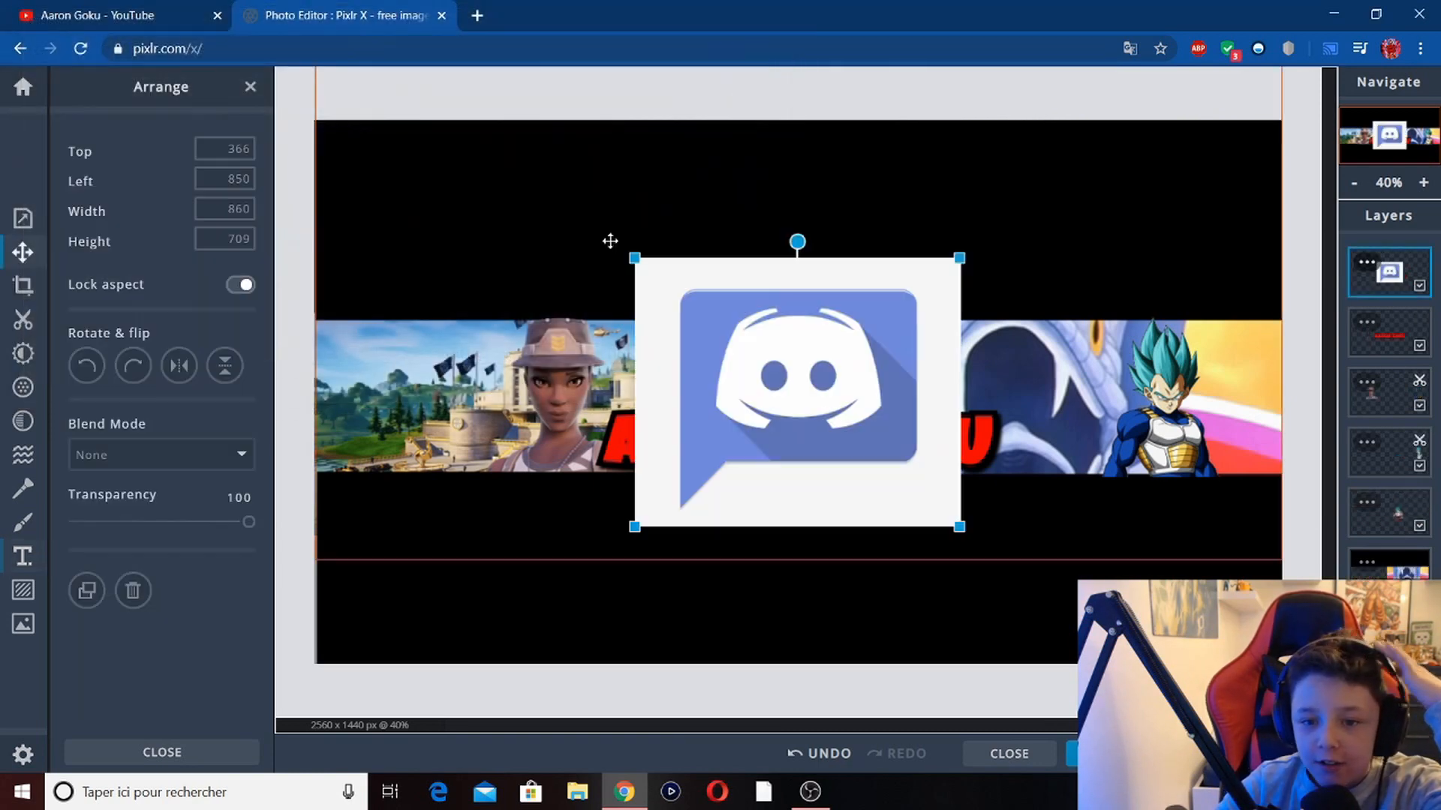
# Move the Discord logo up and cut out its white background with the magic wand at tolerance 32.
pyautogui.moveTo(790, 333); pyautogui.dragTo(777, 208)
pyautogui.click(22, 318)
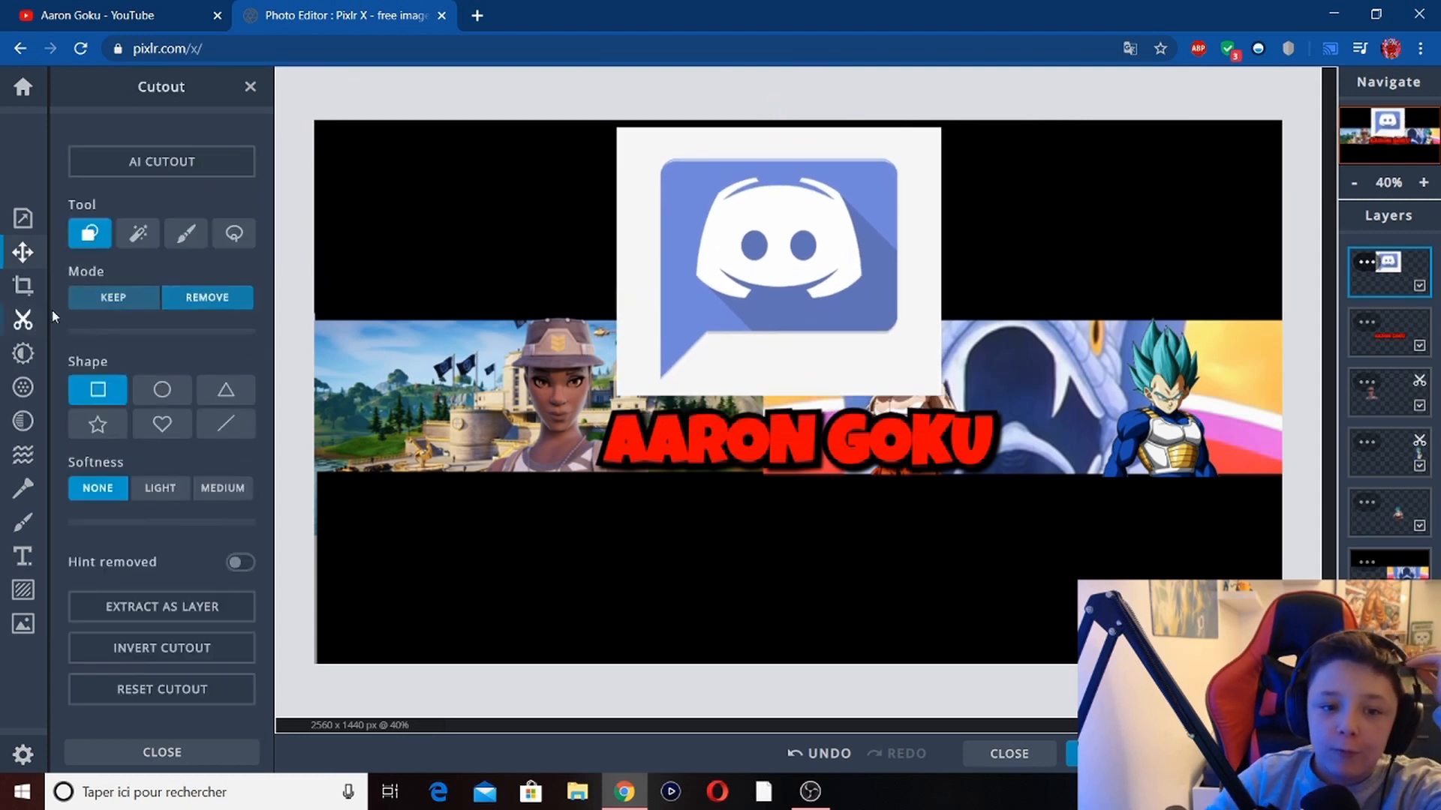
pyautogui.click(140, 234)
pyautogui.click(642, 190)
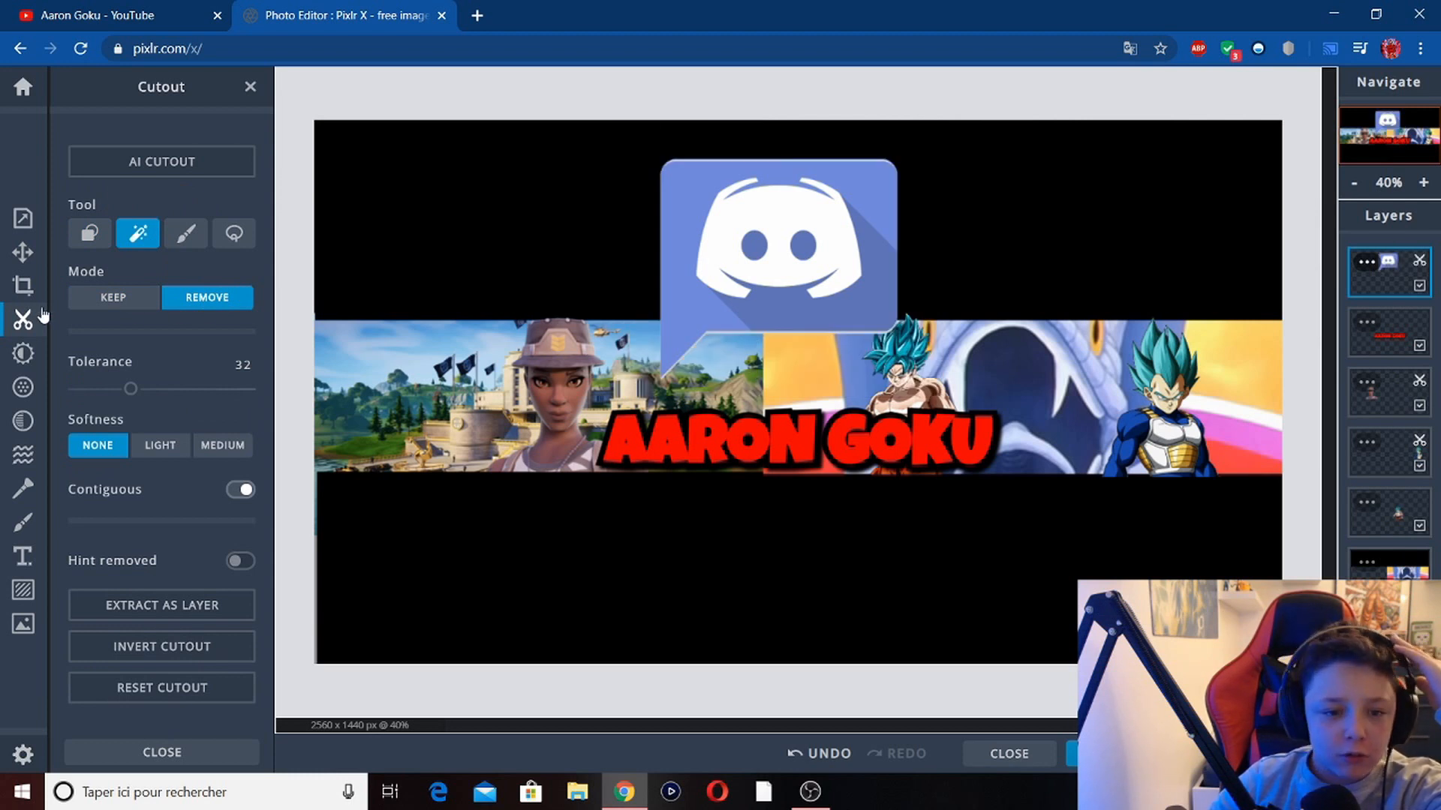
# Shrink the Discord logo to about 298 x 246 px and place it above the channel name, beside the Fortnite character.
pyautogui.click(22, 252)
pyautogui.moveTo(616, 395); pyautogui.dragTo(674, 406)
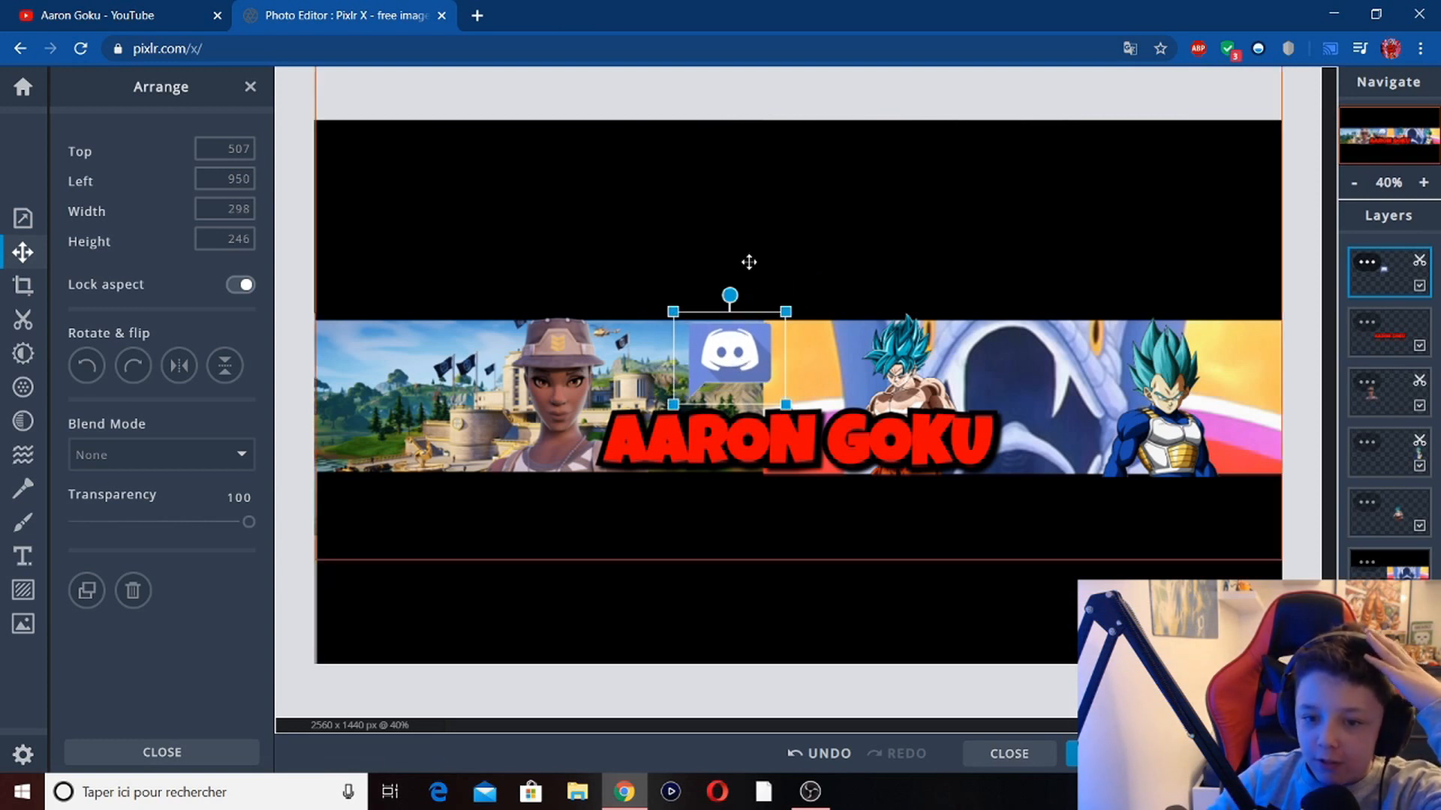
pyautogui.click(814, 312)
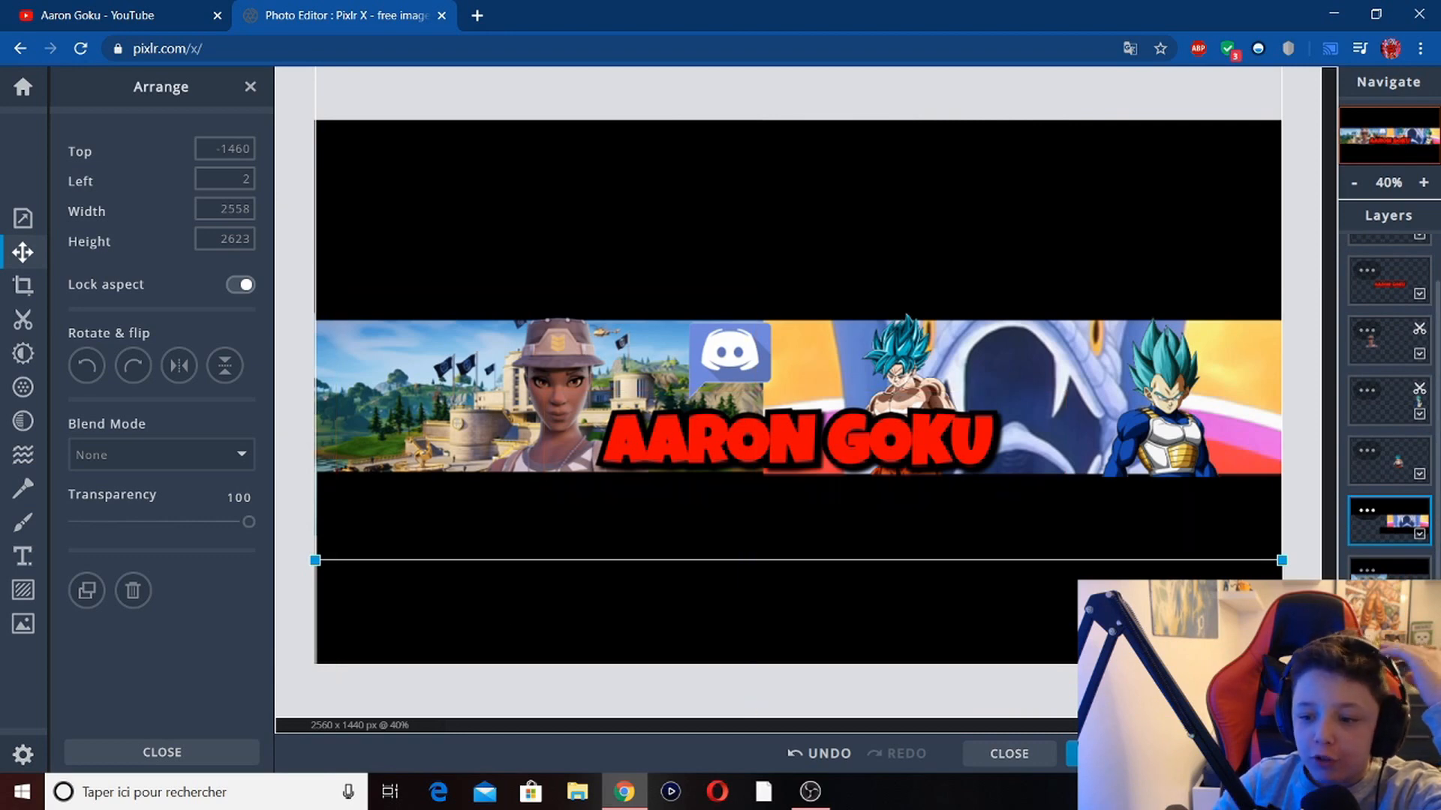
# Add the Twitter bird image from the LOGO PNG folder, shrink it to about 455 x 370 px and move it over the band.
pyautogui.click(1389, 709)
pyautogui.click(706, 405)
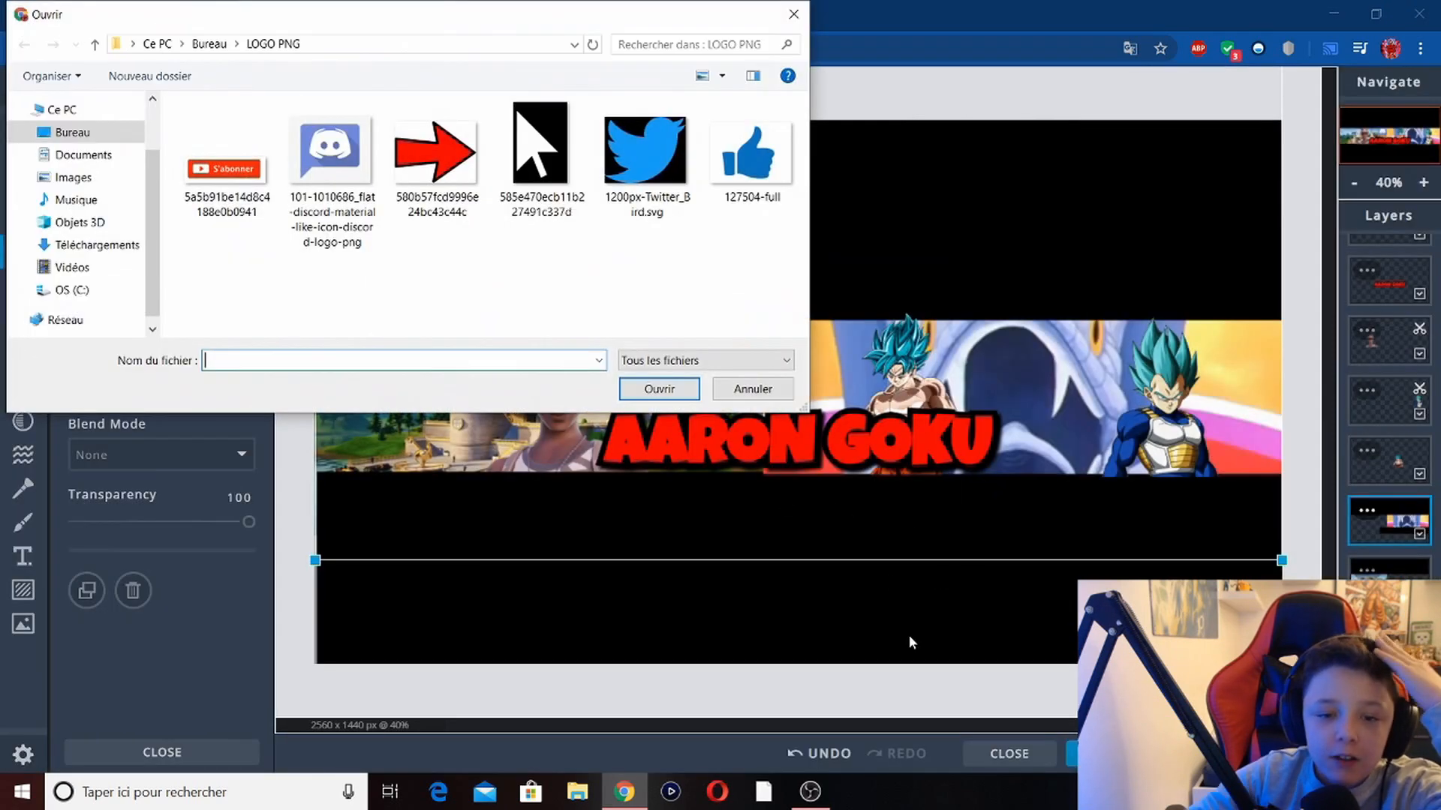
pyautogui.doubleClick(645, 150)
pyautogui.moveTo(788, 349); pyautogui.dragTo(830, 233)
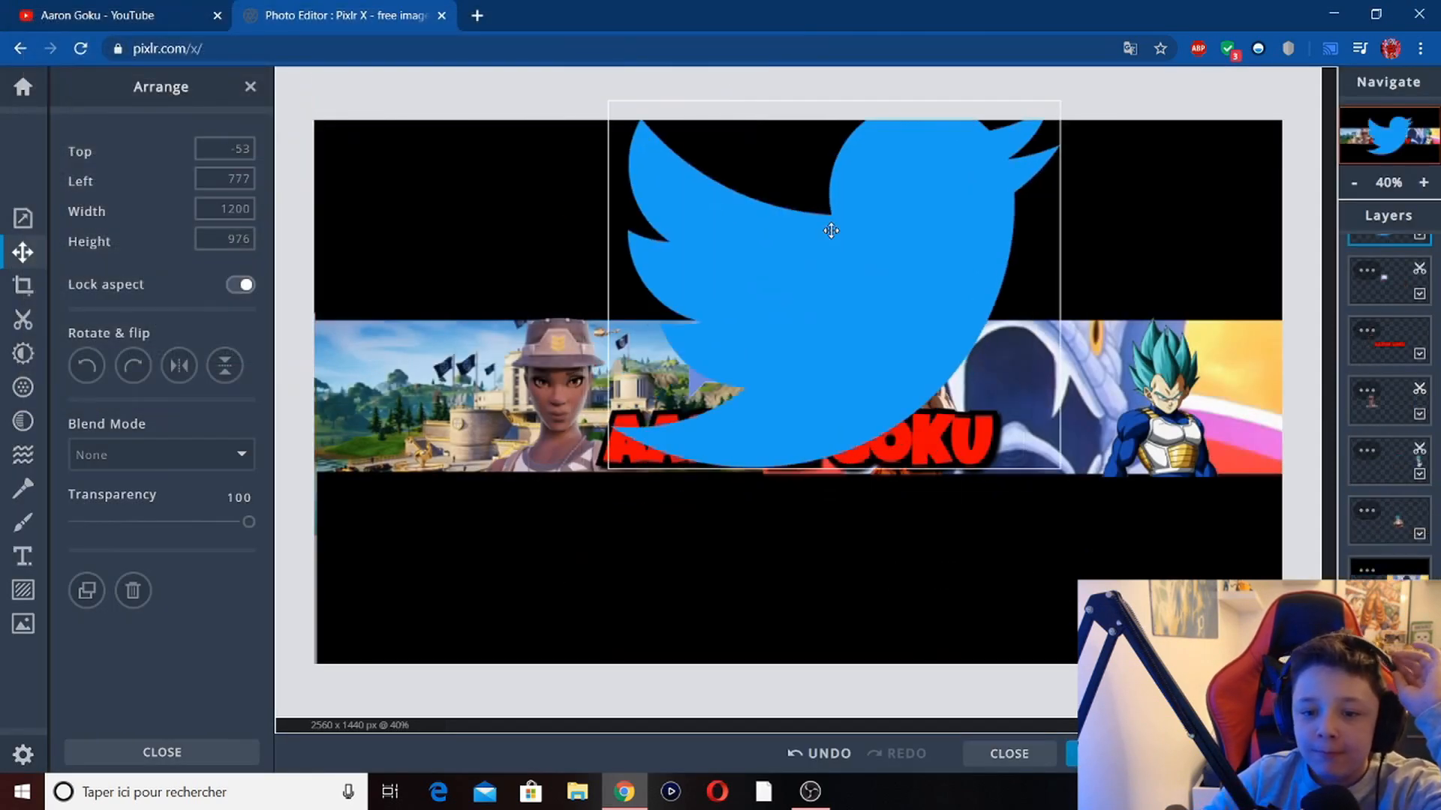
pyautogui.moveTo(612, 455); pyautogui.dragTo(893, 227)
pyautogui.moveTo(979, 209); pyautogui.dragTo(850, 406)
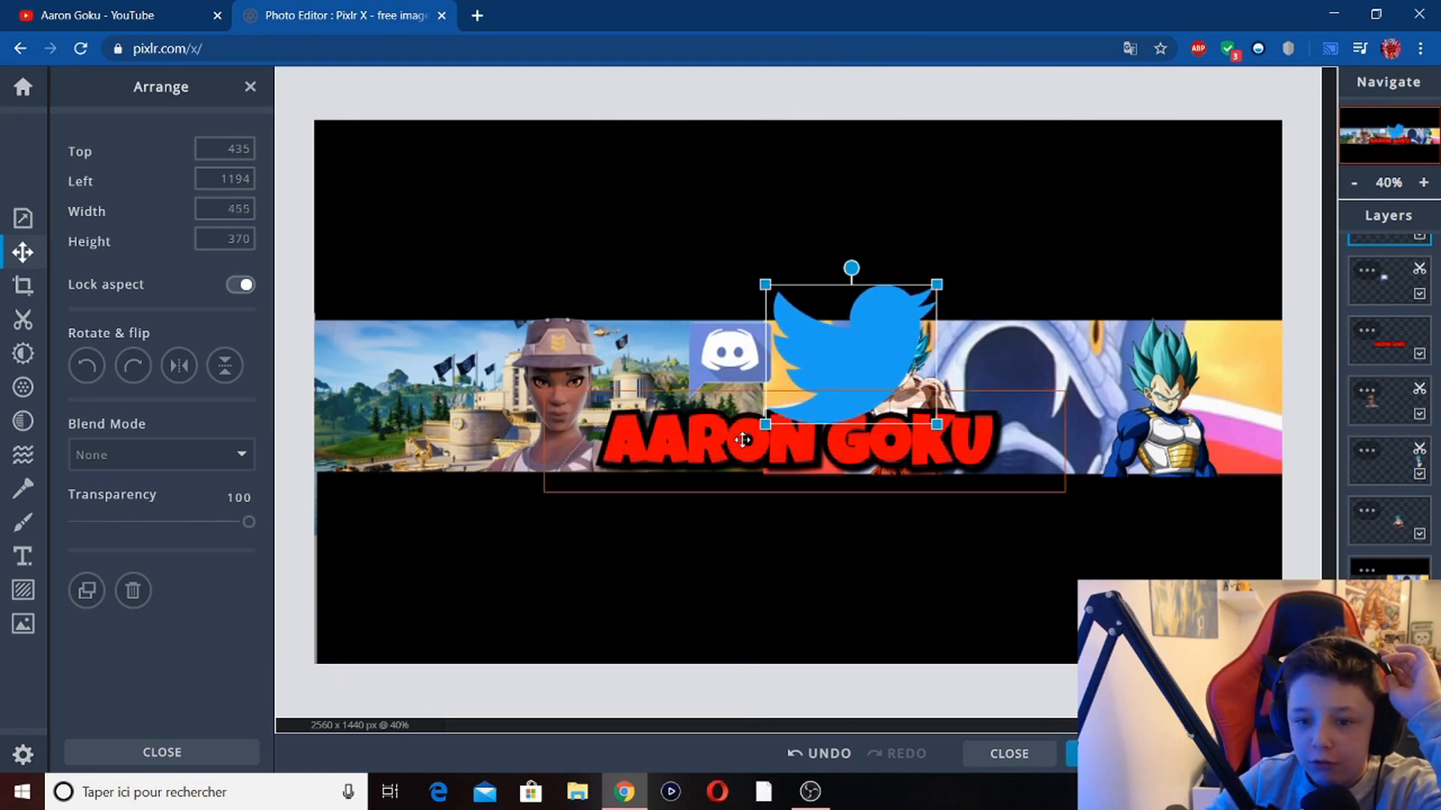
# Shrink the Twitter logo further and fit it between the Discord logo and Goku, above the channel name.
pyautogui.moveTo(765, 423); pyautogui.dragTo(820, 364)
pyautogui.moveTo(869, 320); pyautogui.dragTo(872, 318)
pyautogui.moveTo(847, 350); pyautogui.dragTo(842, 350)
pyautogui.click(842, 272)
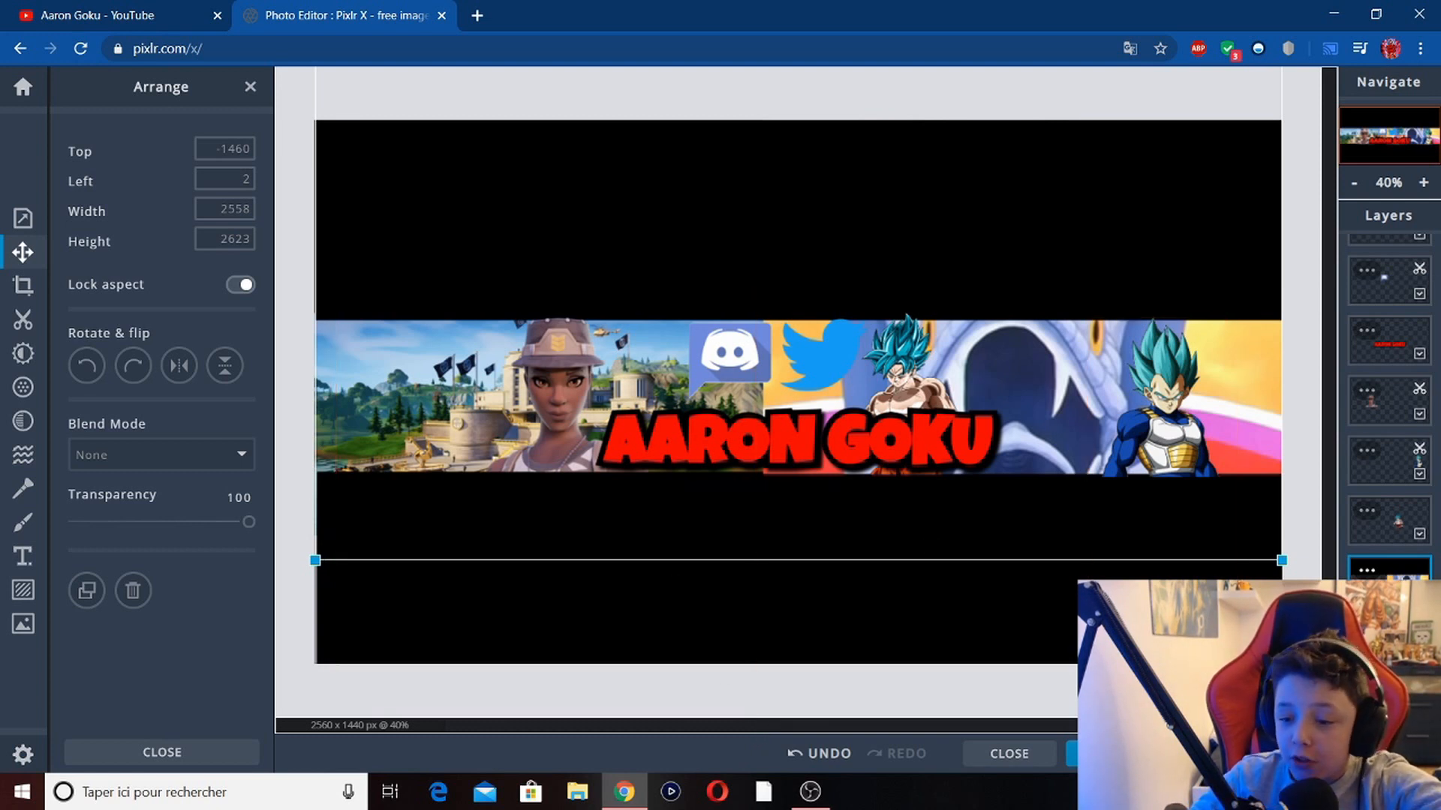
# Deselect the layers and check the banner's save settings, leaving them without downloading.
pyautogui.click(954, 719)
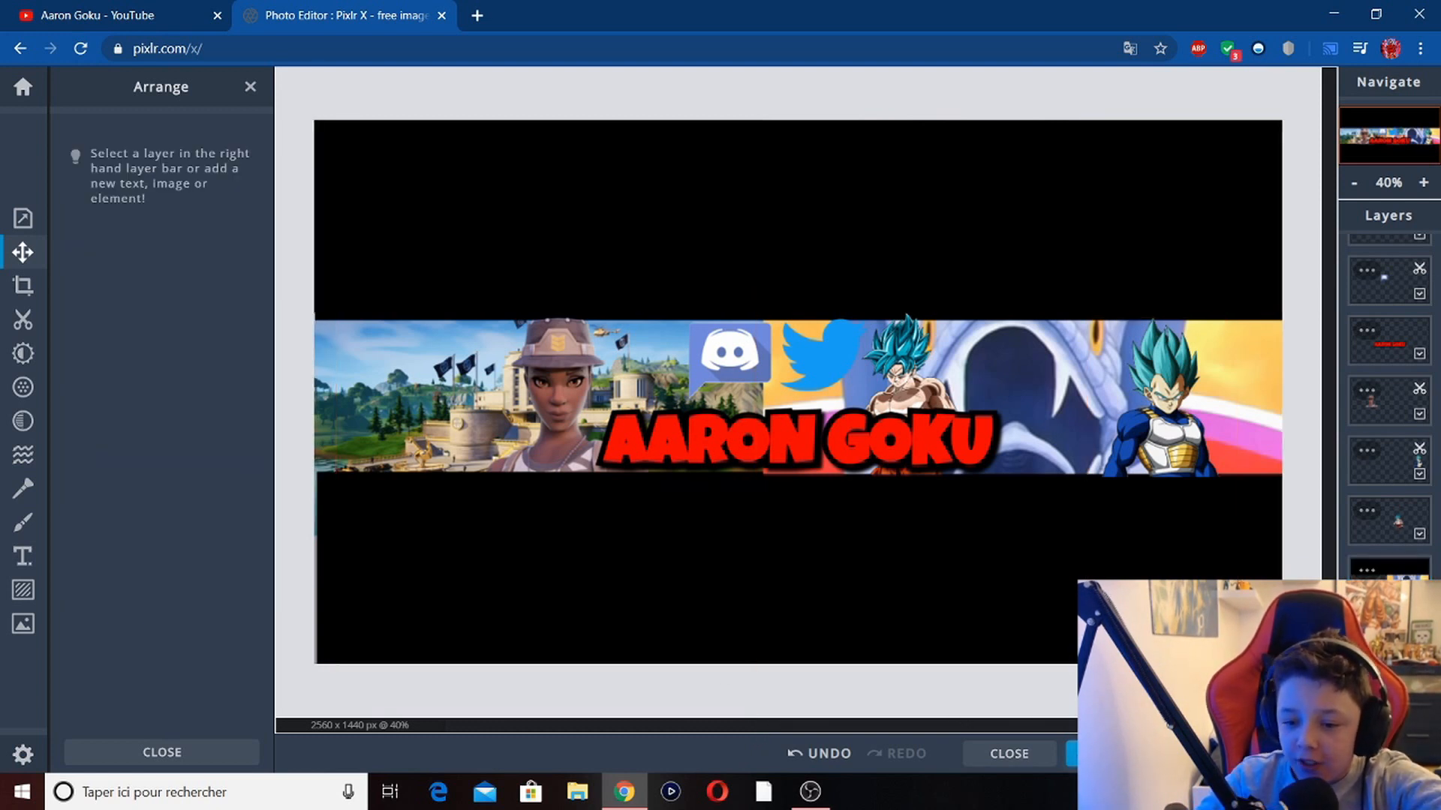
pyautogui.click(1118, 753)
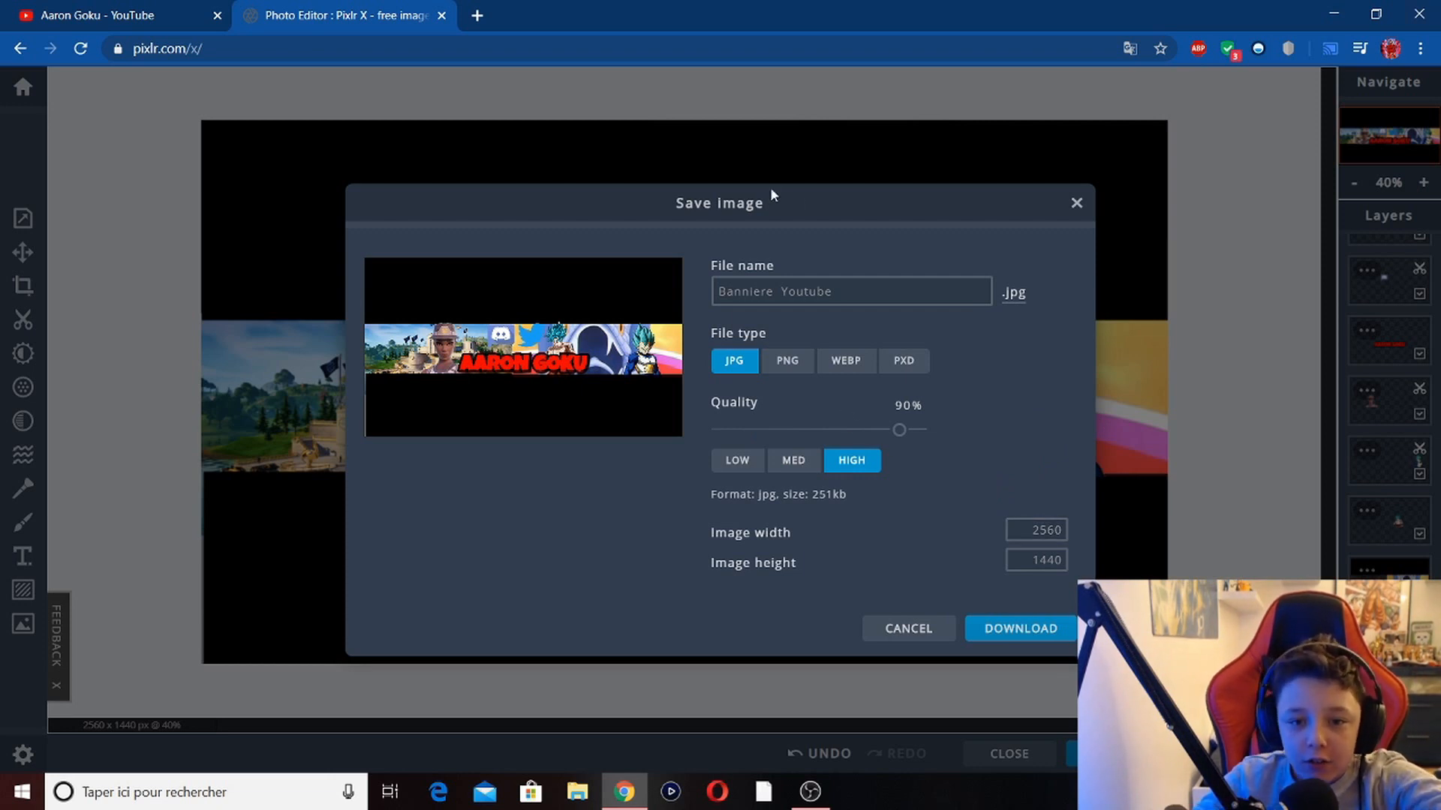
pyautogui.click(1053, 175)
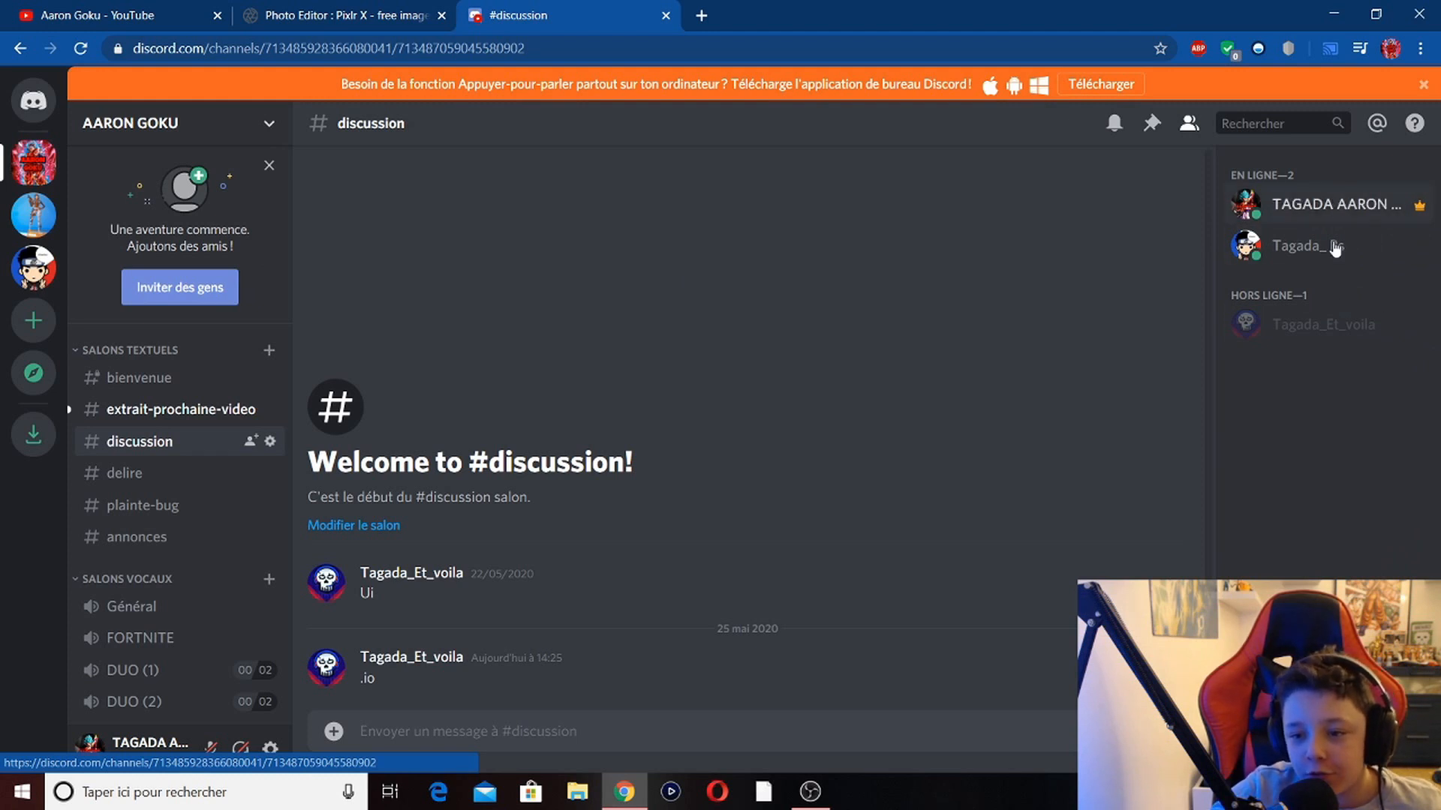
# Look through the Discord server's text channels: bienvenue, extrait-prochaine-video, discussion, delire, plainte-bug and annonces.
pyautogui.click(148, 375)
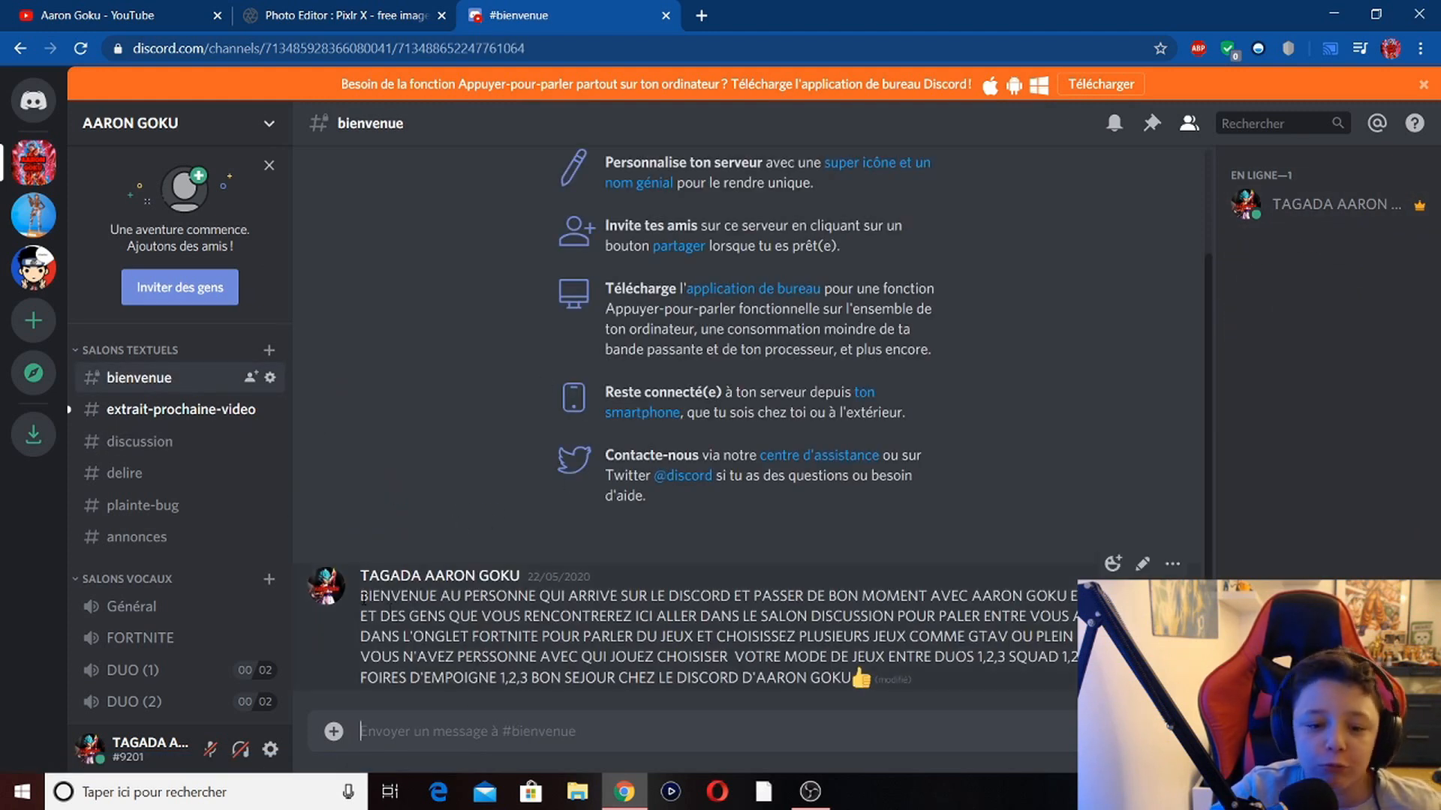
pyautogui.moveTo(361, 596); pyautogui.dragTo(759, 507)
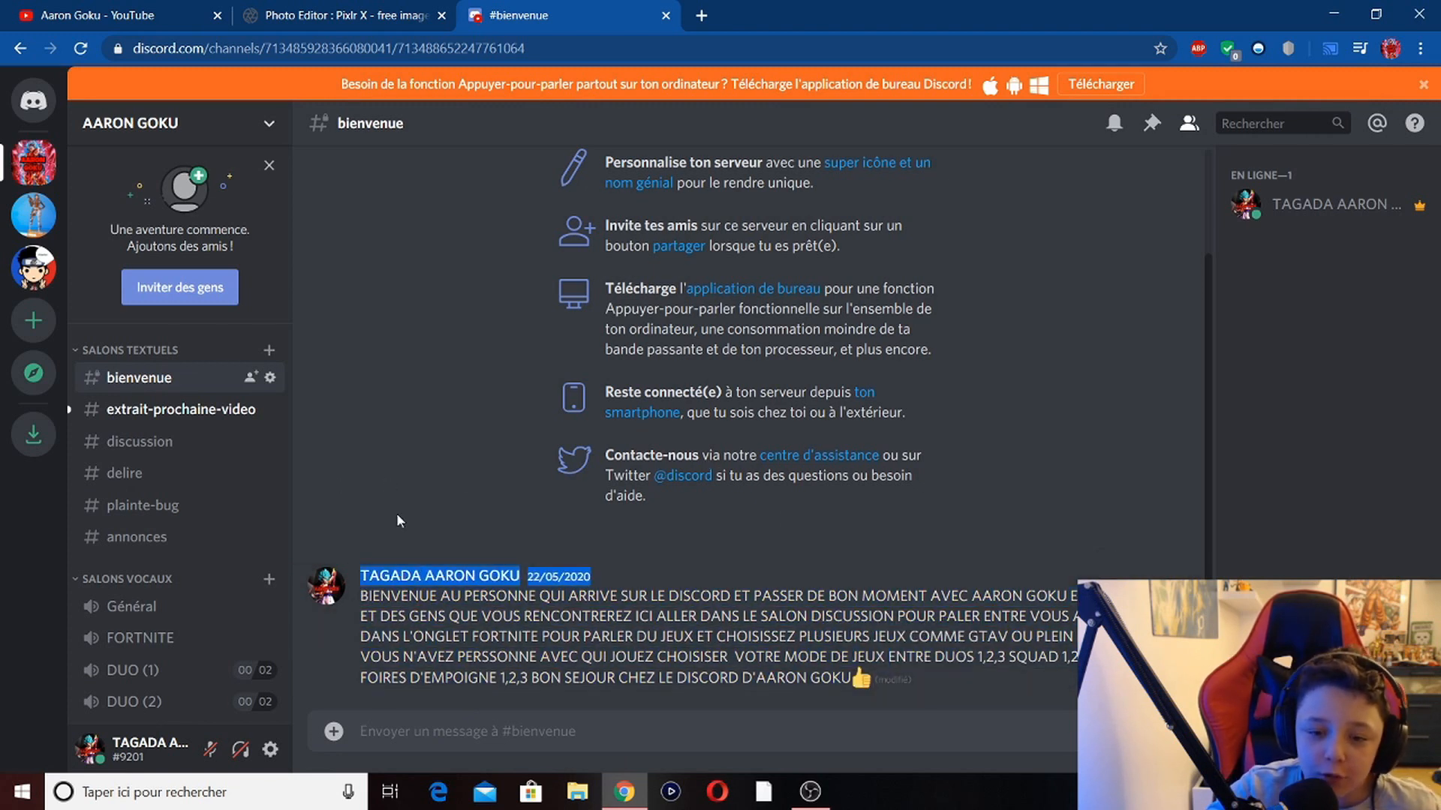
pyautogui.click(600, 584)
pyautogui.click(139, 421)
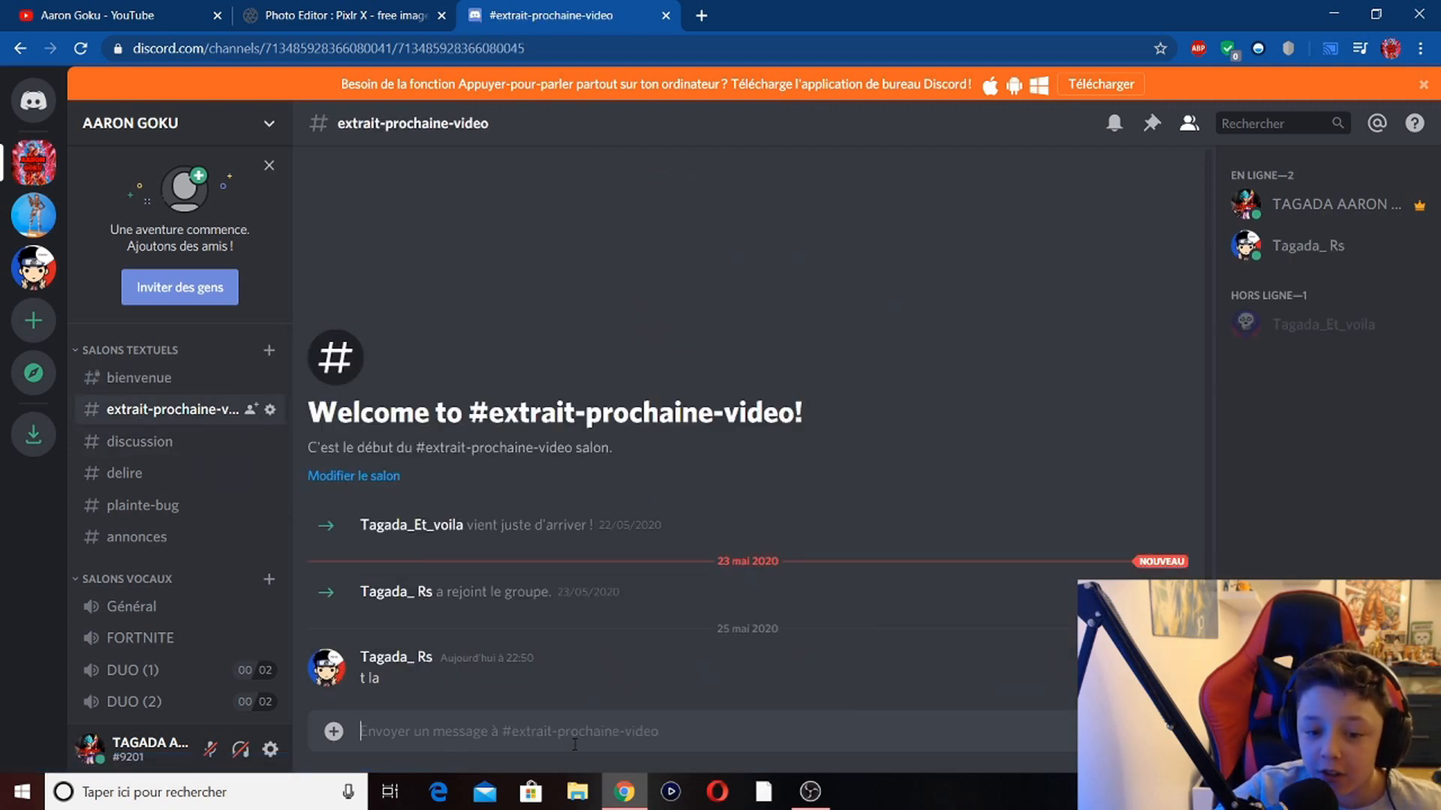
pyautogui.click(154, 444)
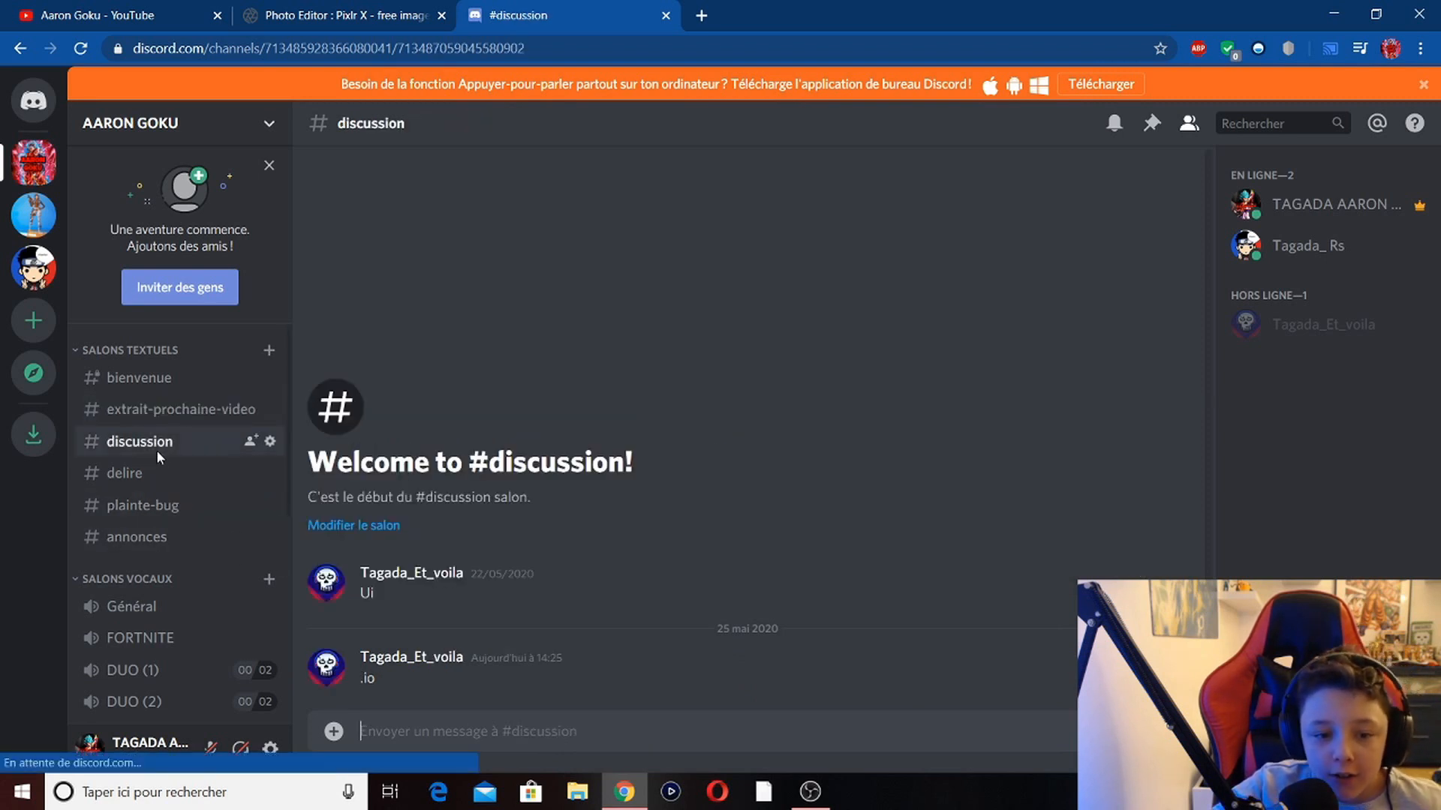
pyautogui.click(124, 473)
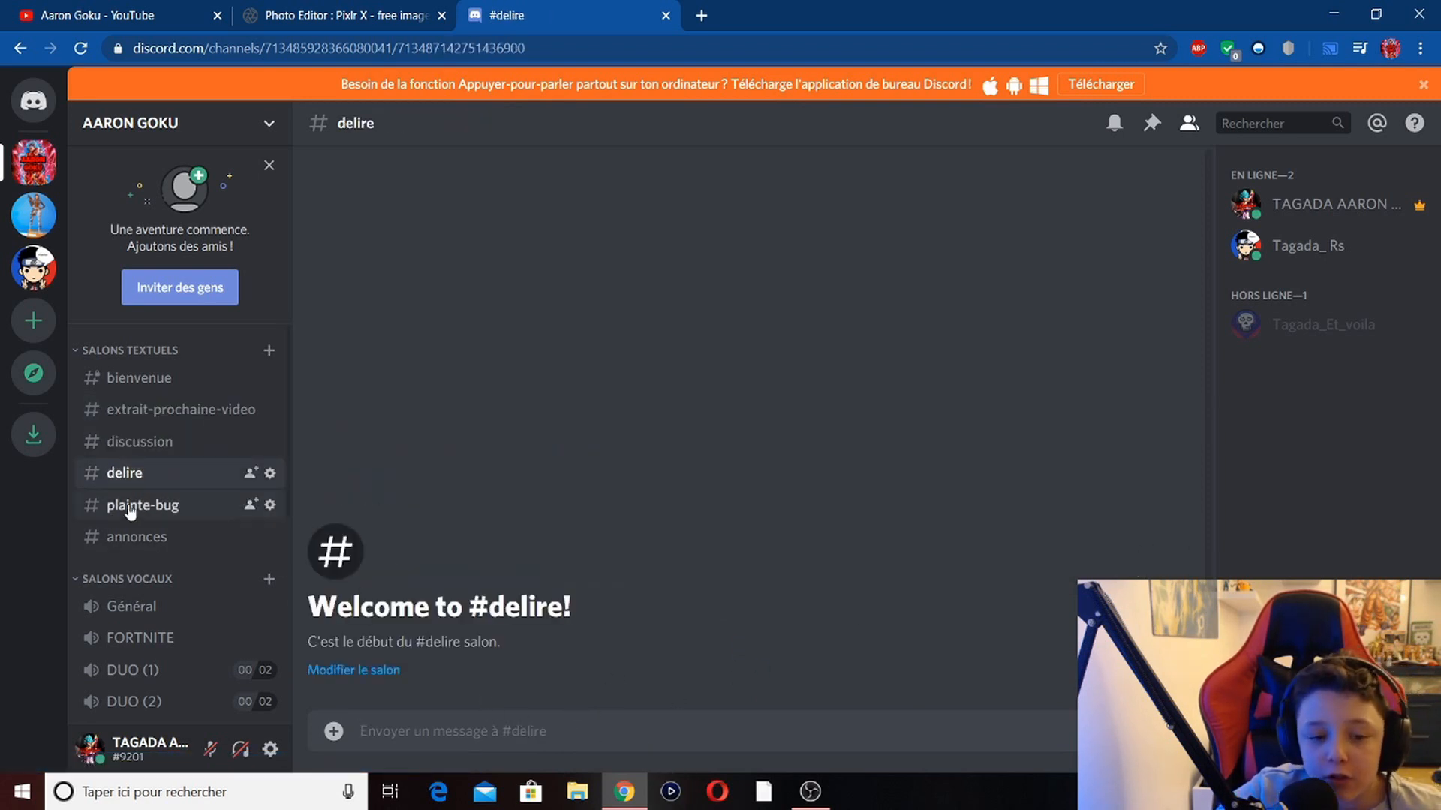
pyautogui.click(172, 510)
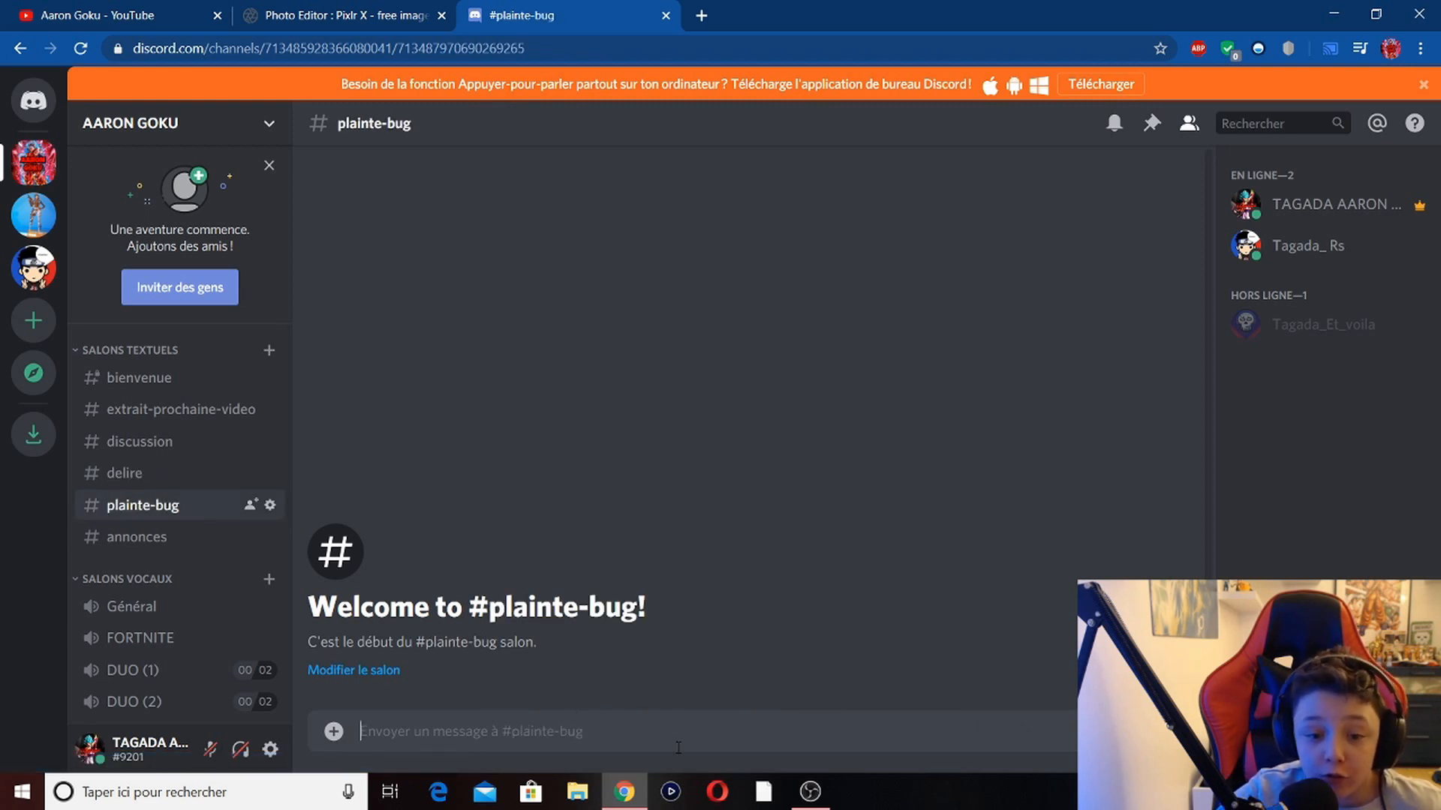
pyautogui.click(168, 537)
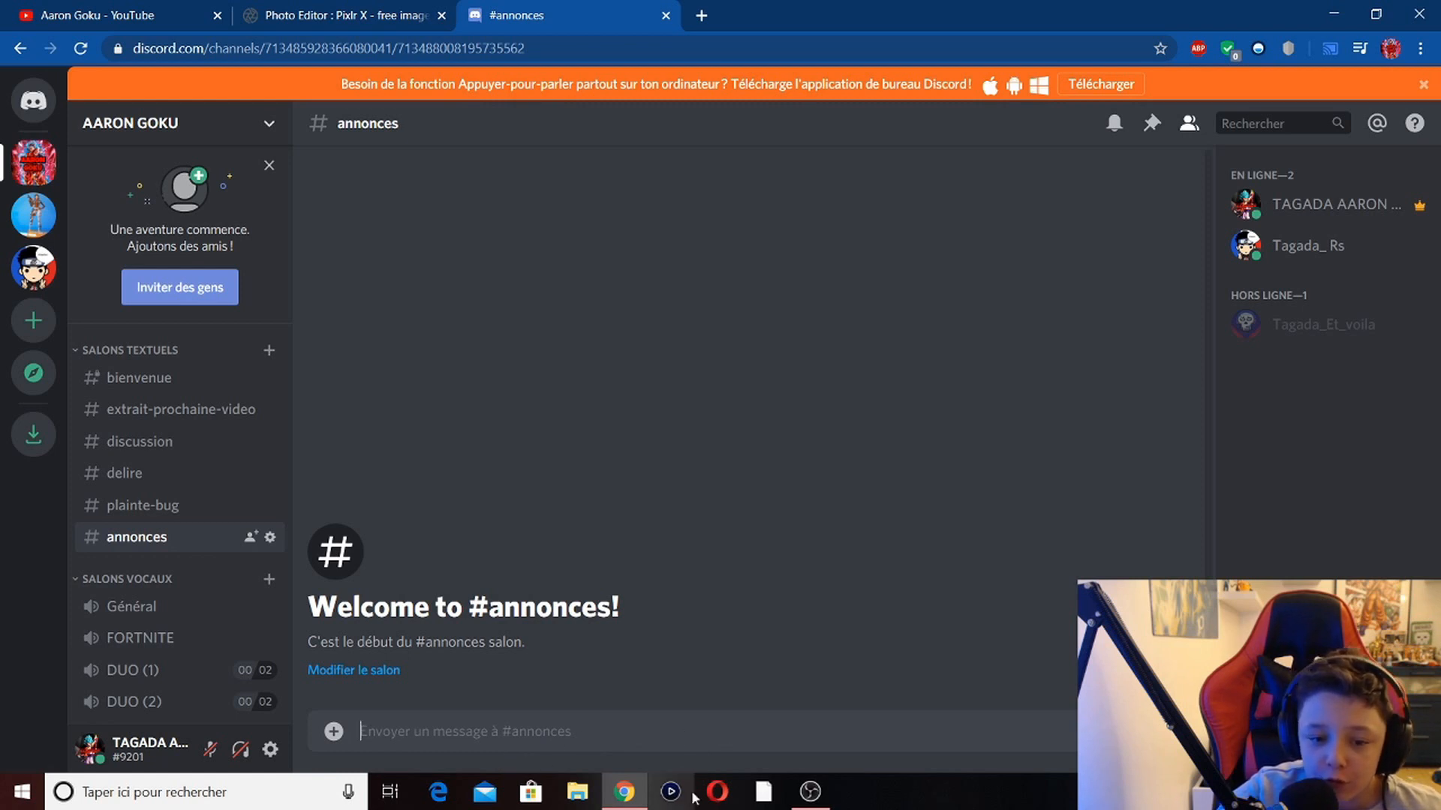
# Join the Général voice channel and switch the headphones' deafening off and on again.
pyautogui.click(150, 611)
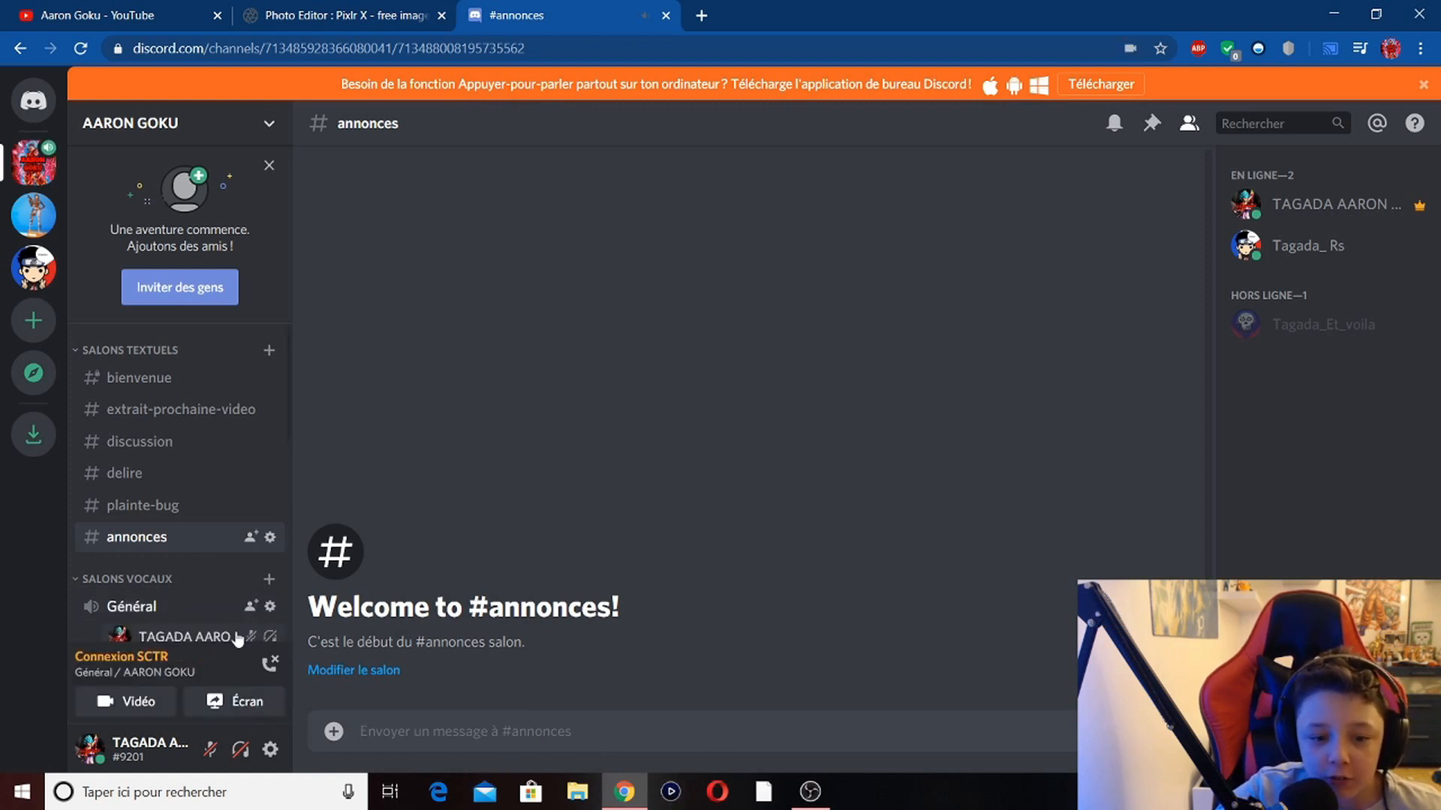
pyautogui.scroll(-3, 212, 609)
pyautogui.click(240, 748)
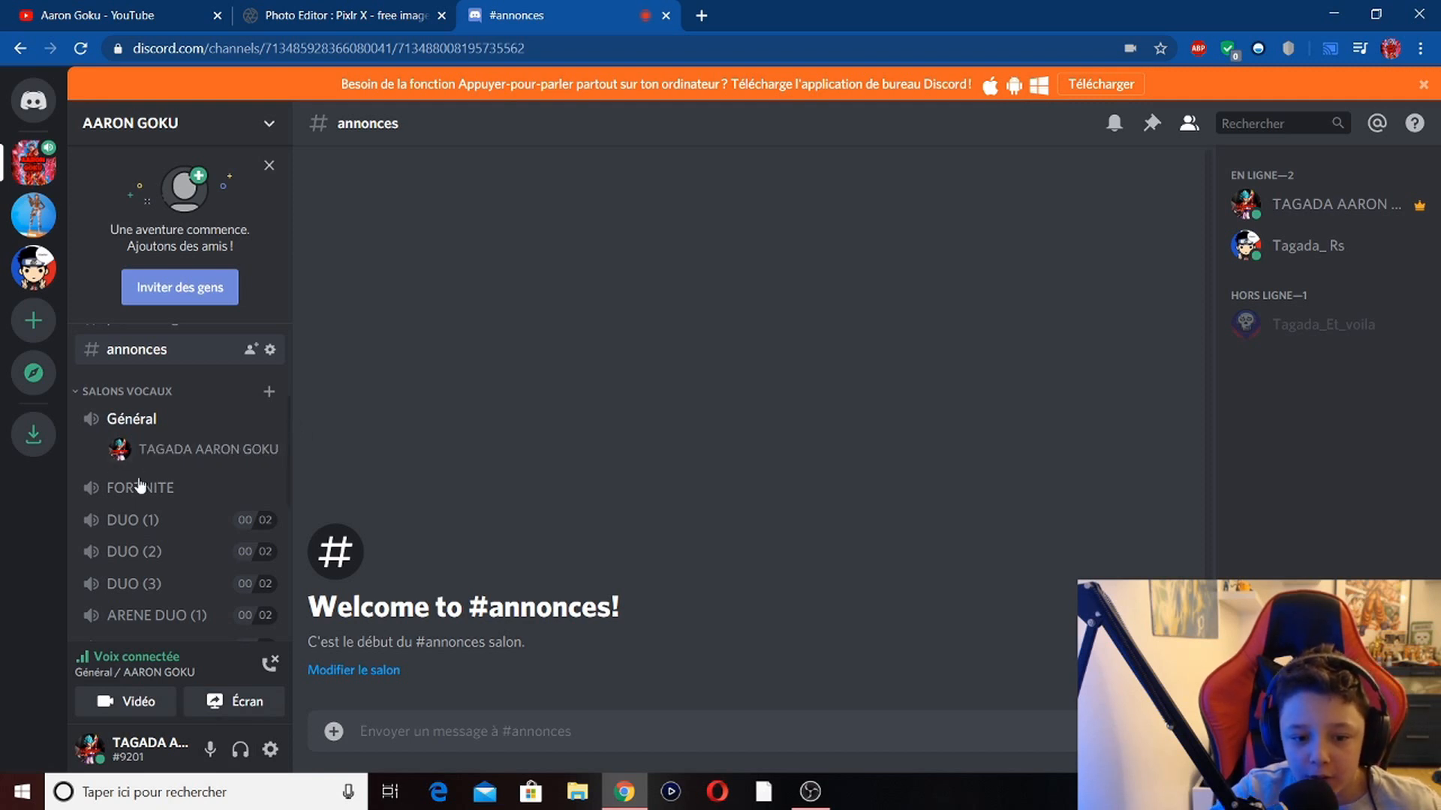
pyautogui.click(240, 748)
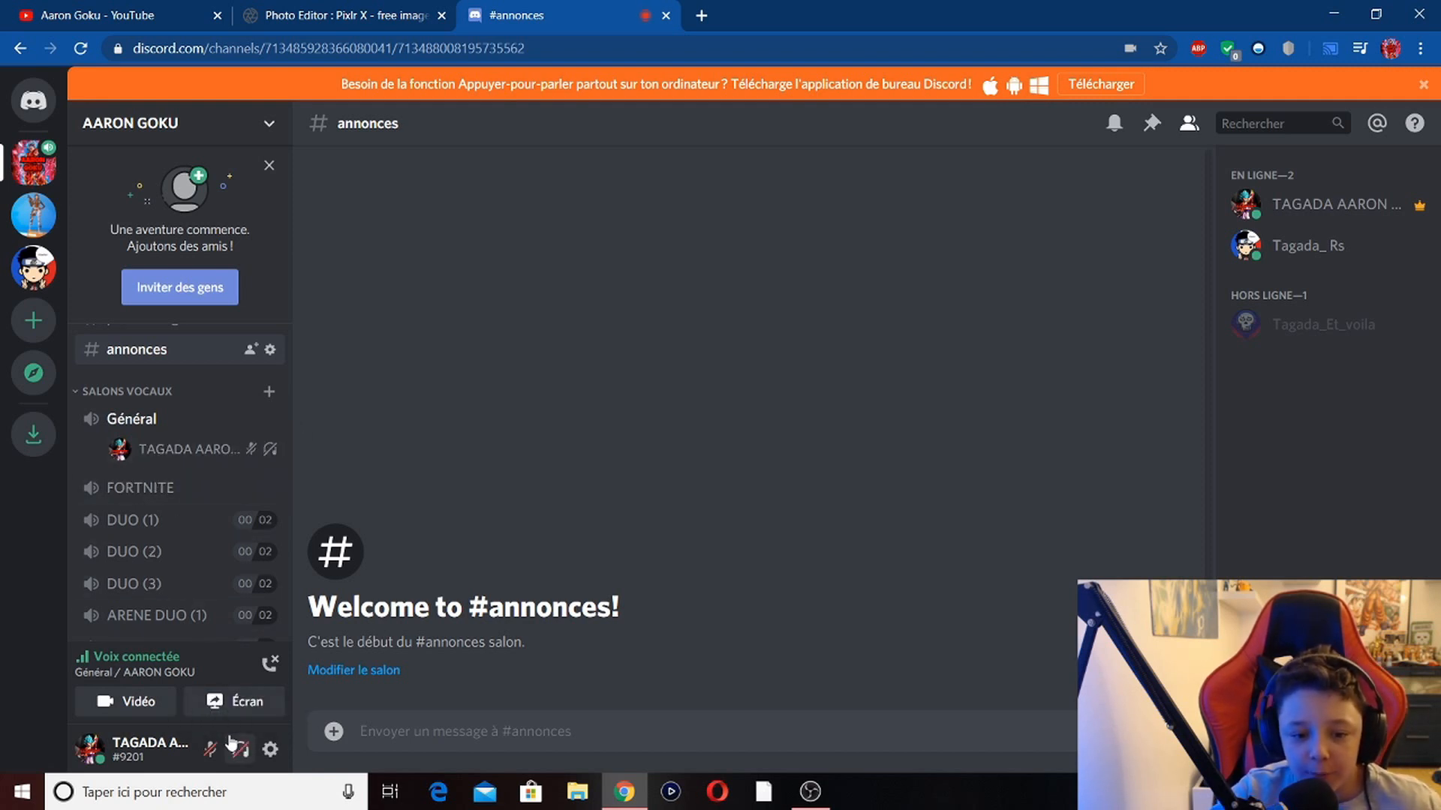
# Move through the FORTNITE, DUO (1), DUO (2) and DUO (3) voice channels.
pyautogui.click(179, 490)
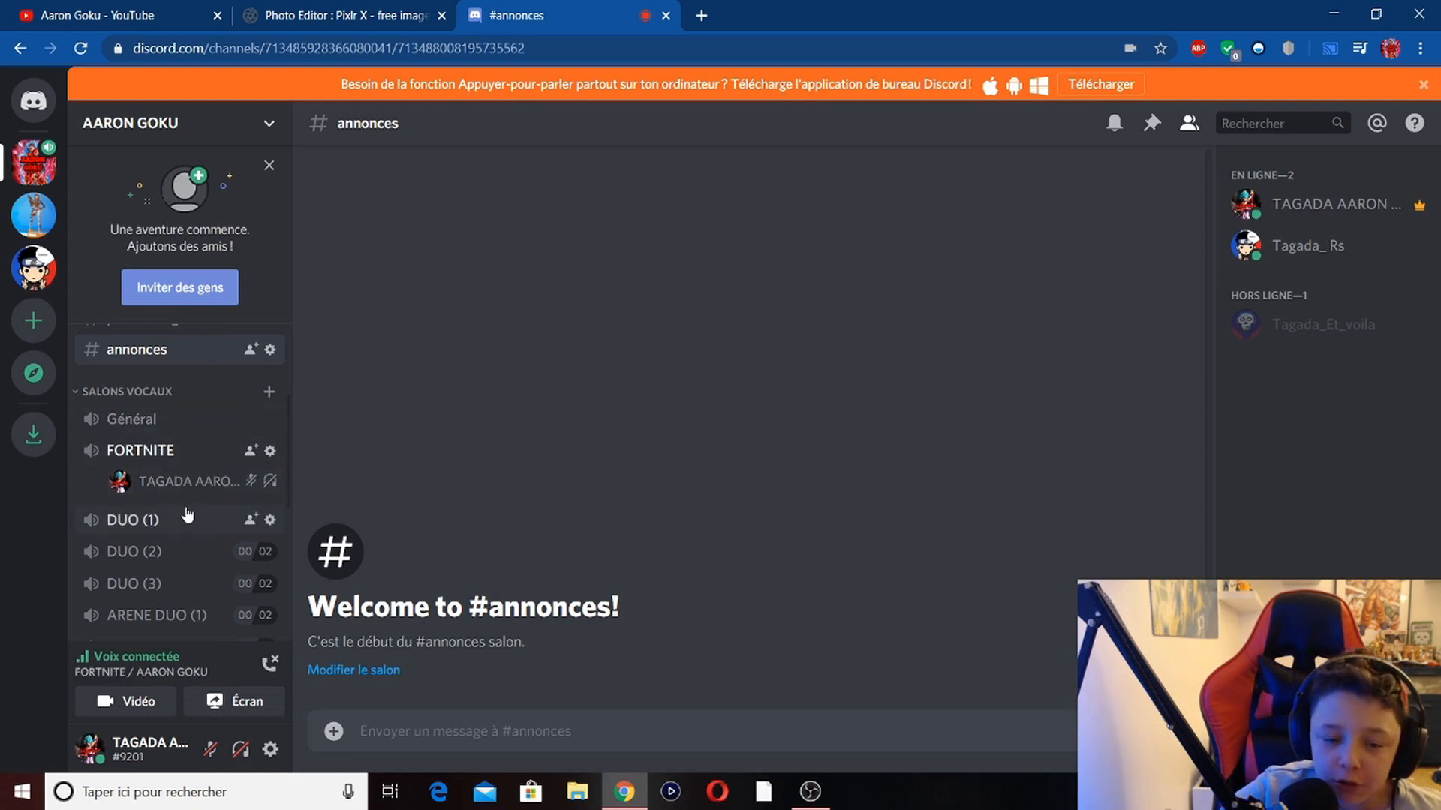
pyautogui.click(187, 518)
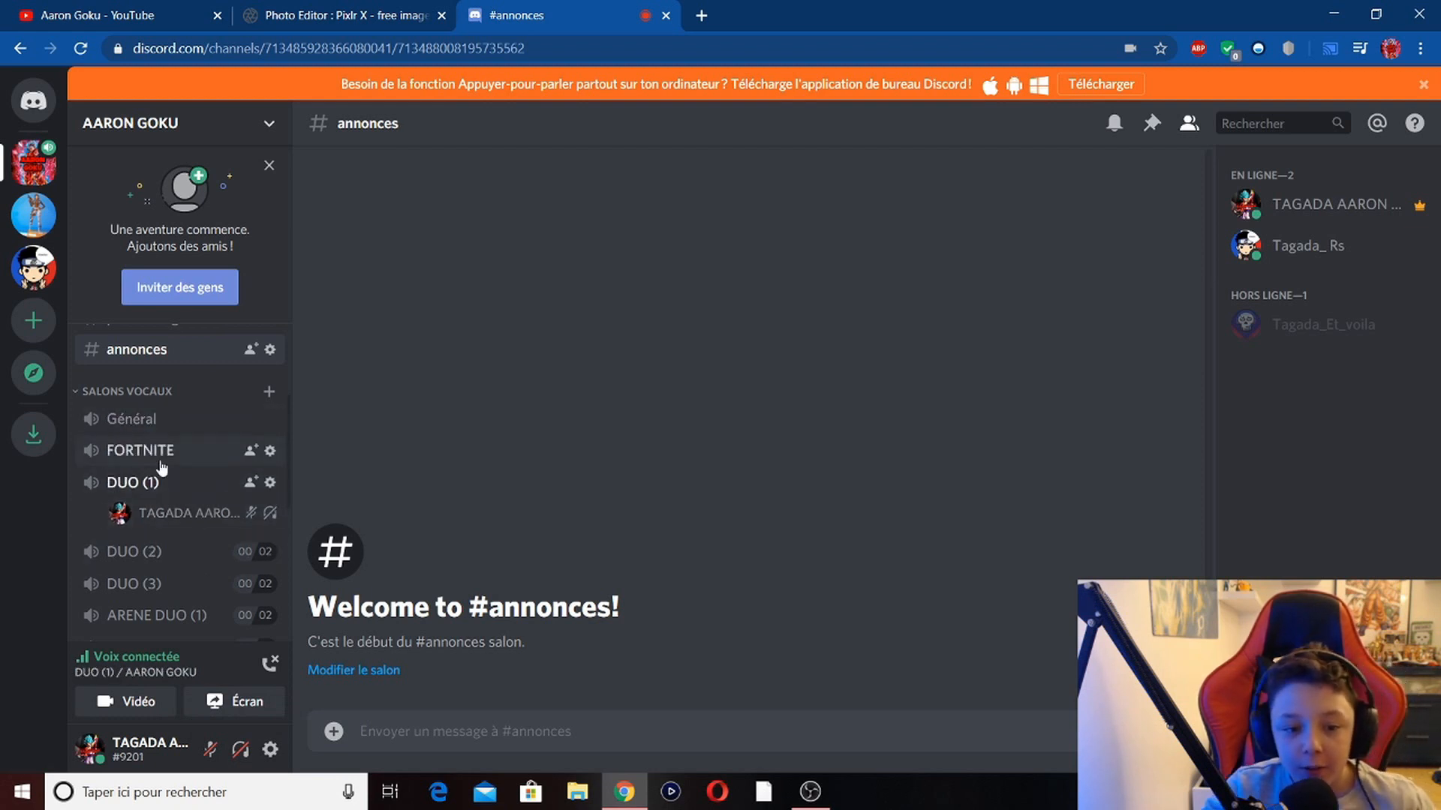
pyautogui.click(177, 545)
pyautogui.click(180, 578)
# Move through the GTA V, PARLEZ MOI and team discussion voice channels and end in the owner's office channel.
pyautogui.scroll(-4, 188, 525)
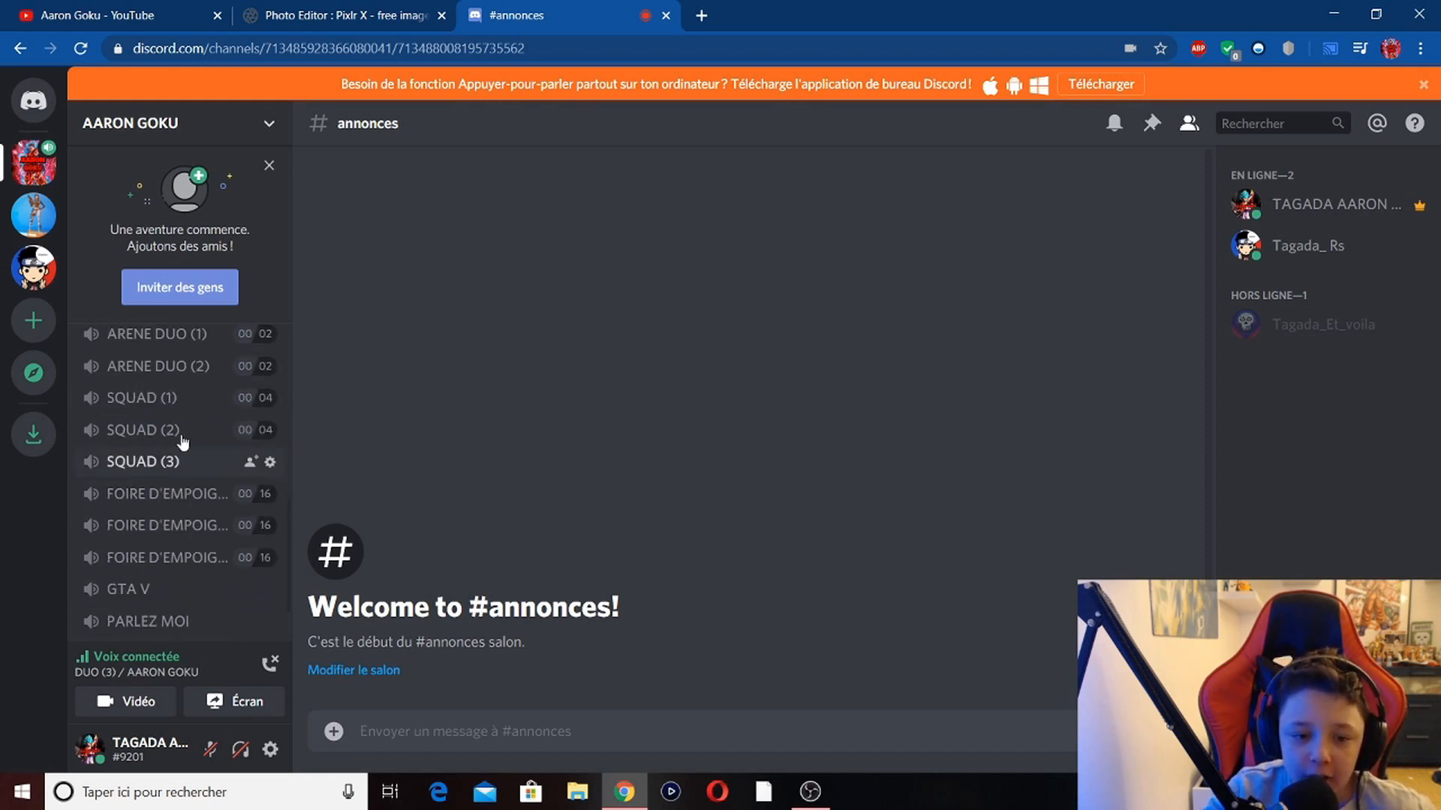
pyautogui.scroll(-2, 180, 353)
pyautogui.scroll(3, 200, 406)
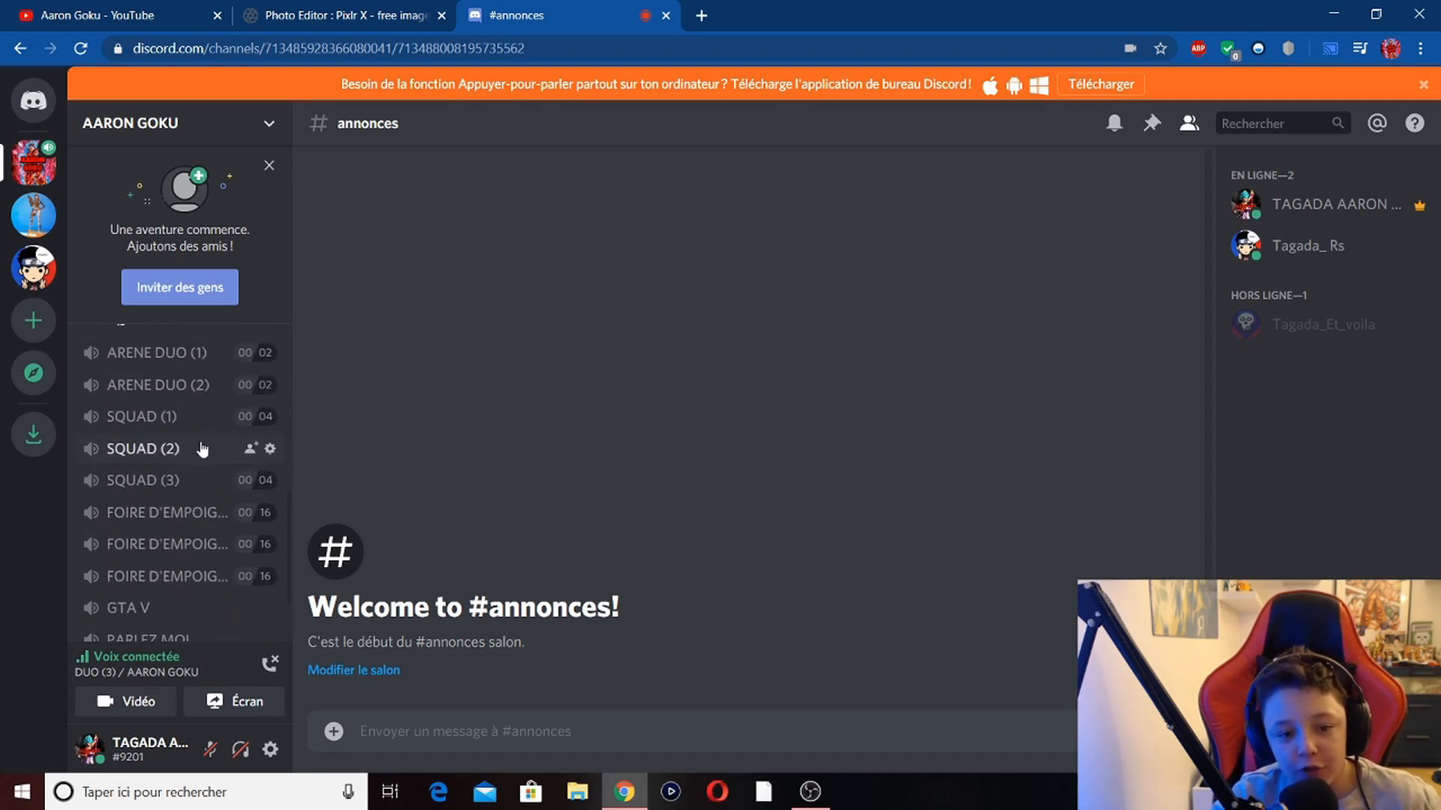
pyautogui.scroll(-2, 186, 466)
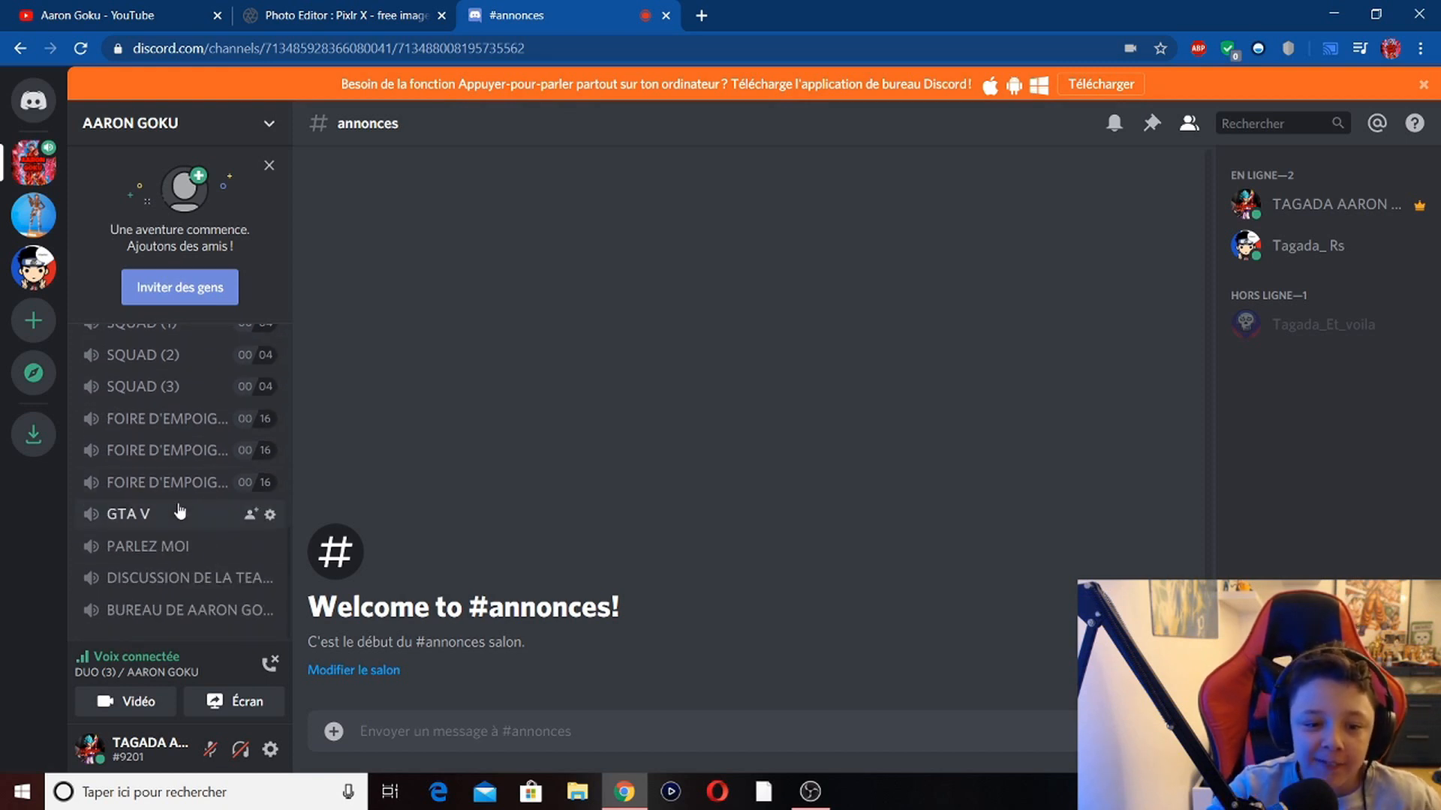
pyautogui.click(183, 513)
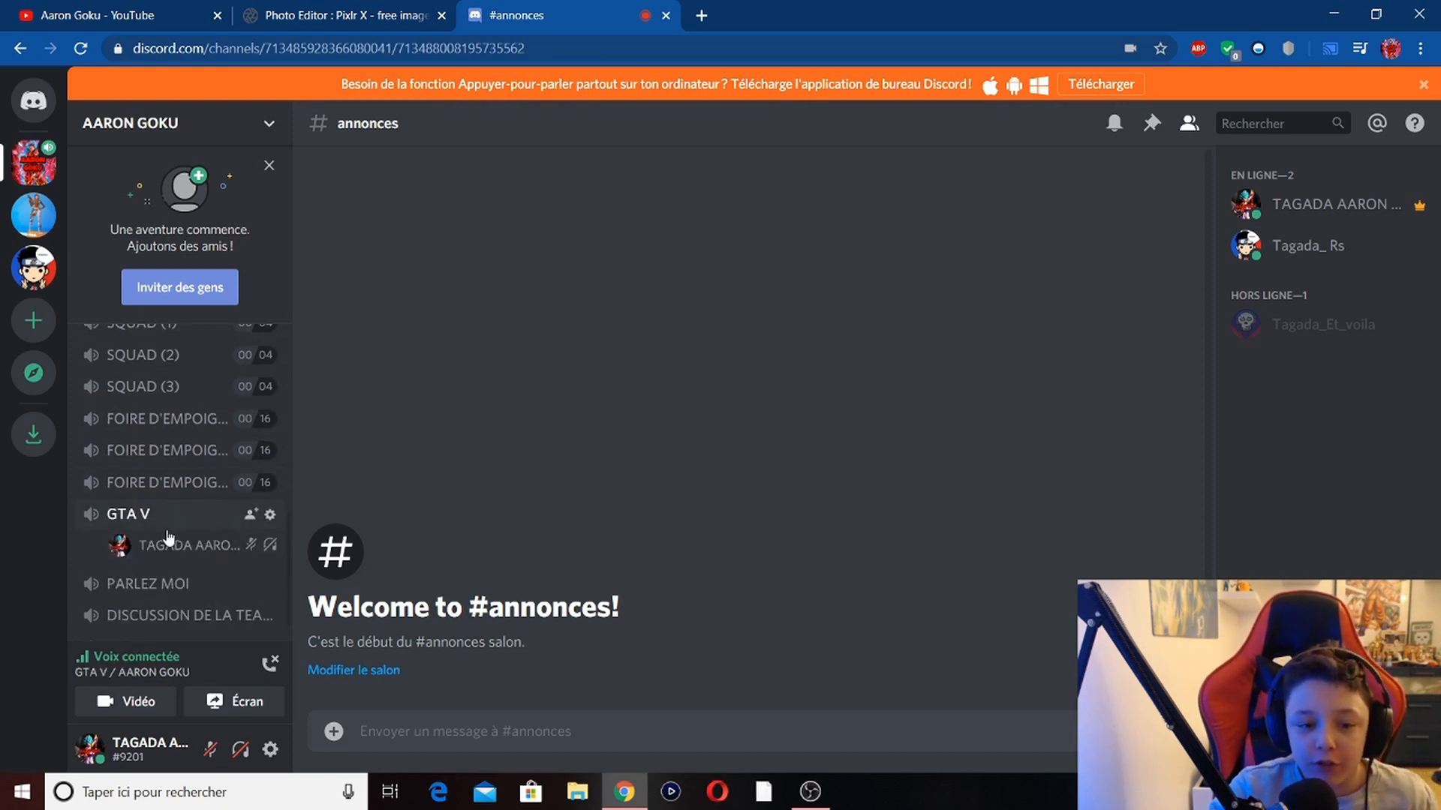
pyautogui.scroll(-1, 178, 517)
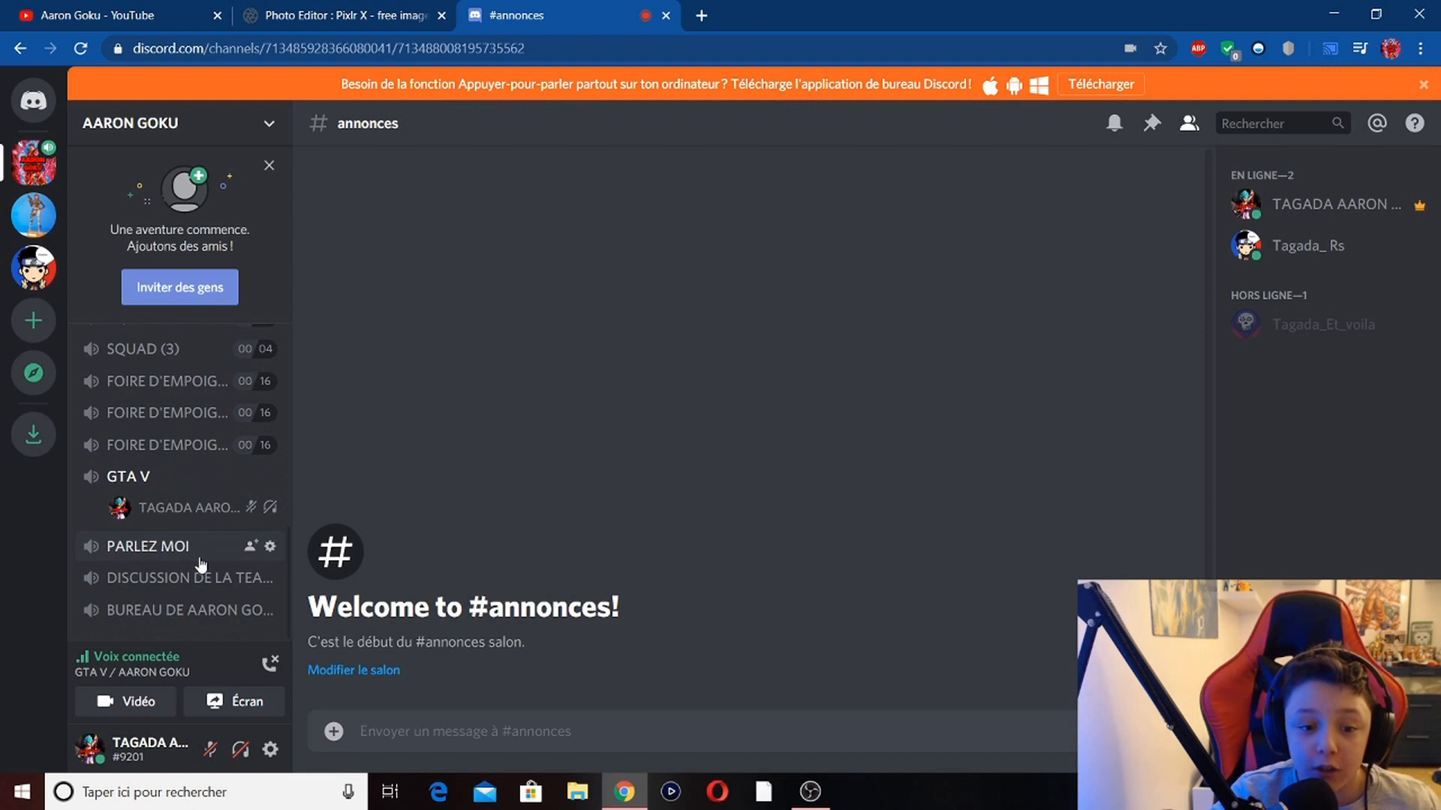
pyautogui.click(187, 549)
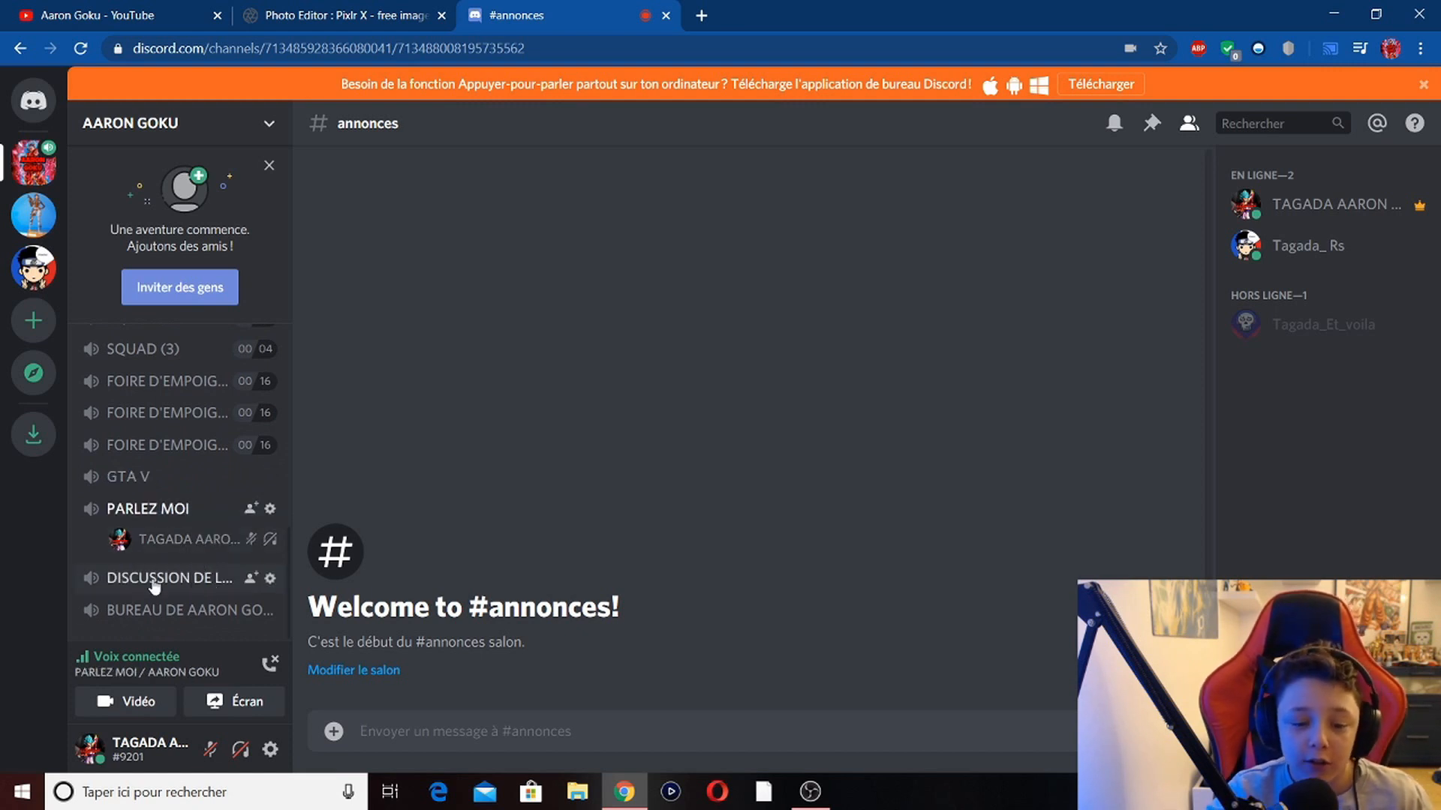
pyautogui.click(159, 579)
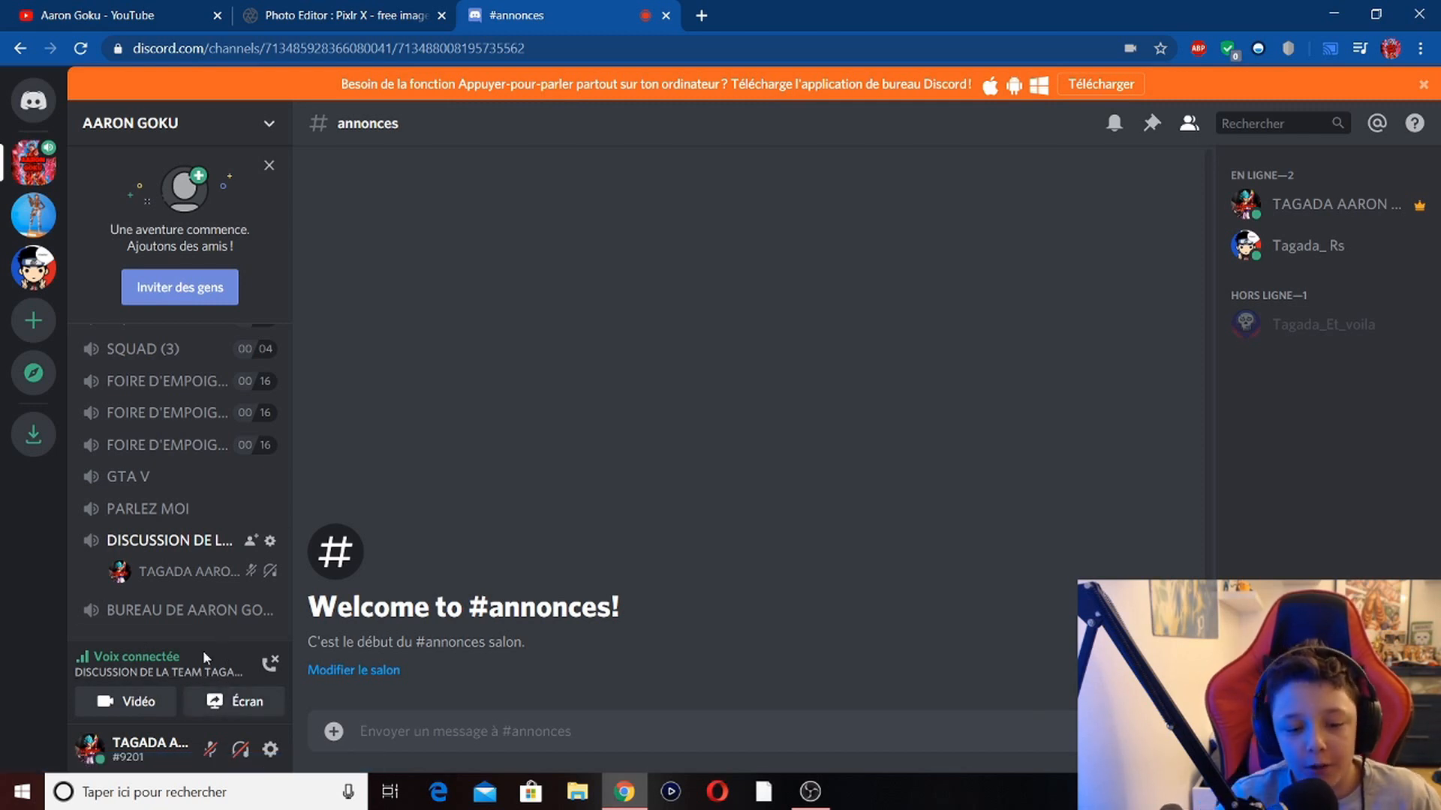
pyautogui.click(193, 610)
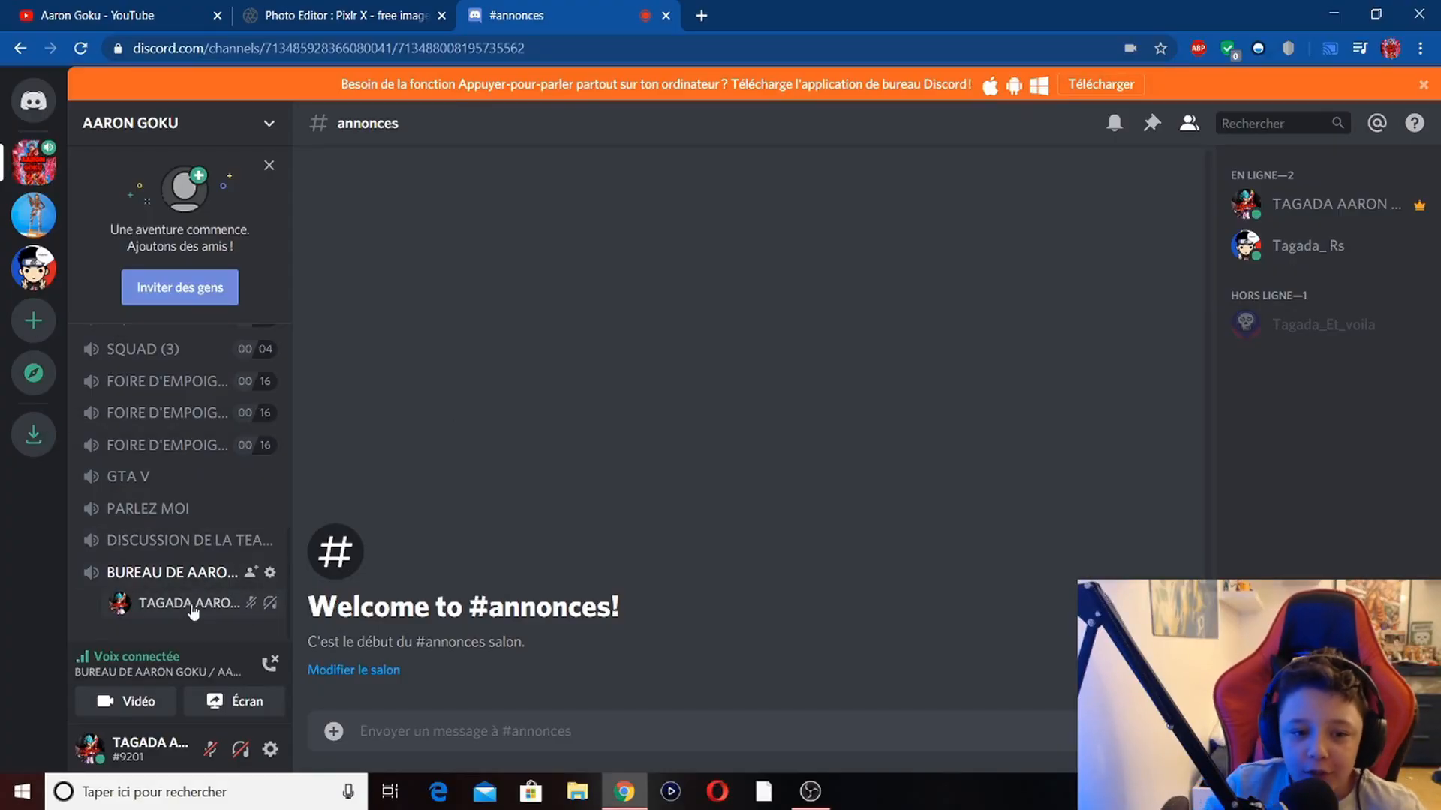
# Look back over the server's channel list and return to the banner in Pixlr X.
pyautogui.scroll(3, 274, 469)
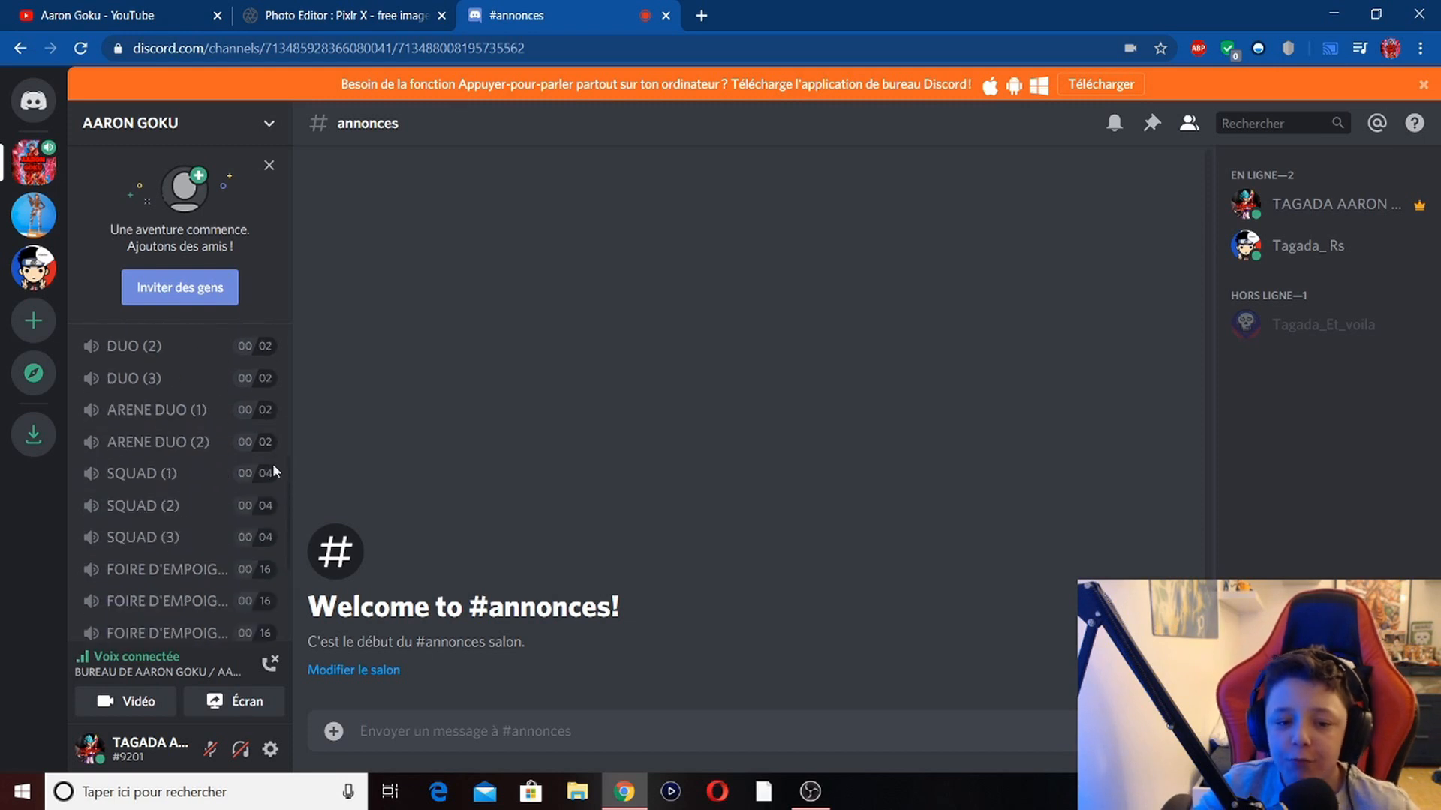
pyautogui.scroll(5, 272, 463)
pyautogui.scroll(-3, 163, 375)
pyautogui.scroll(3, 160, 460)
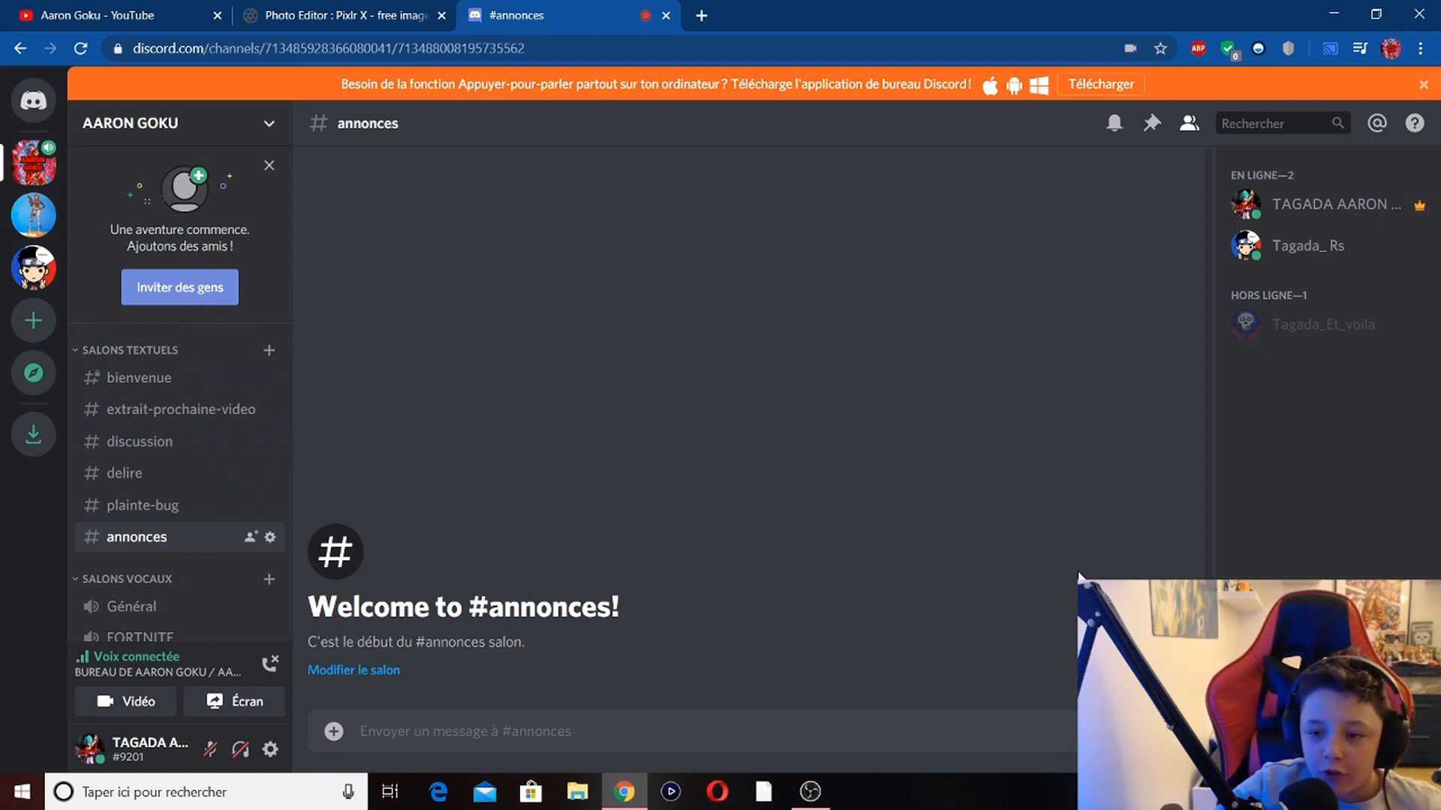
pyautogui.click(430, 9)
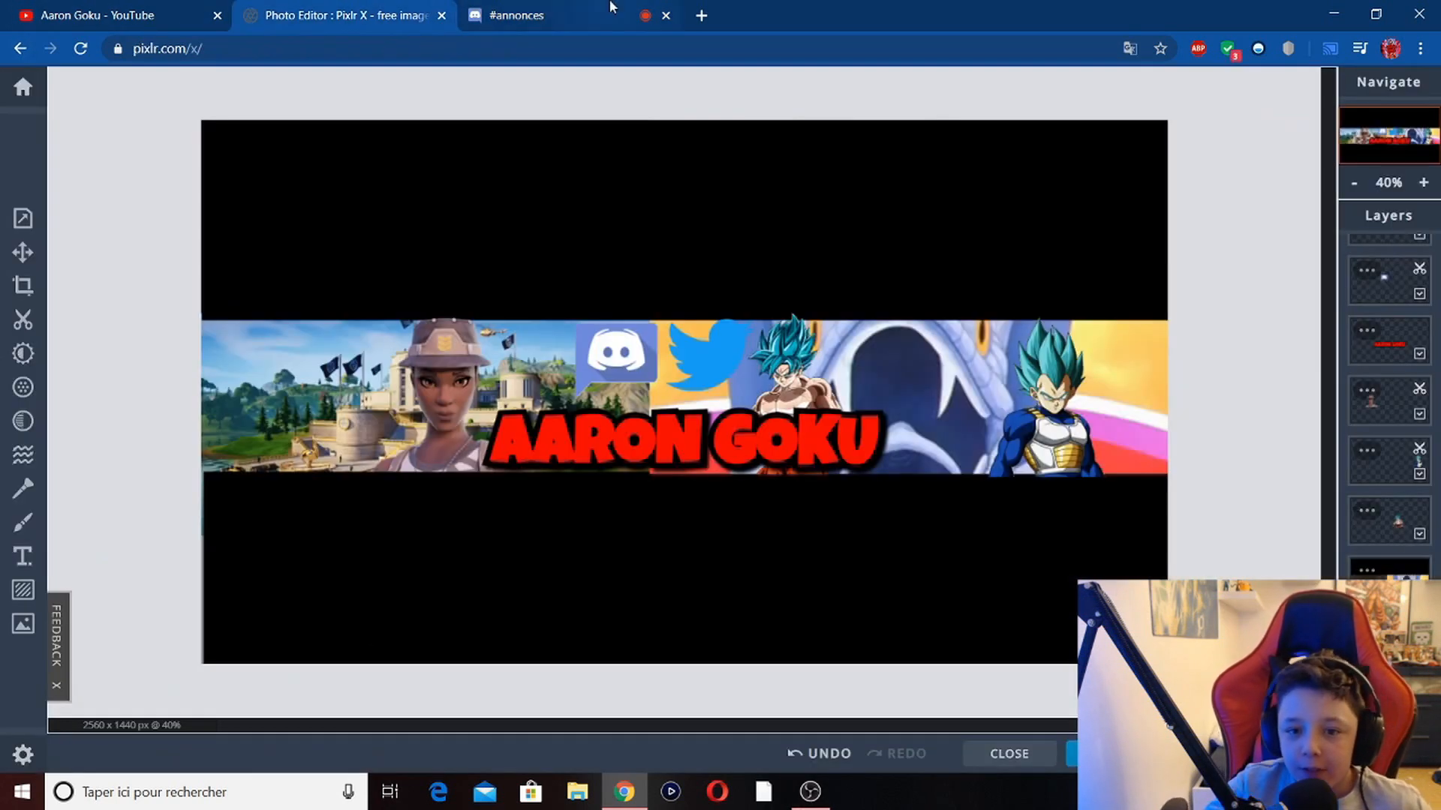